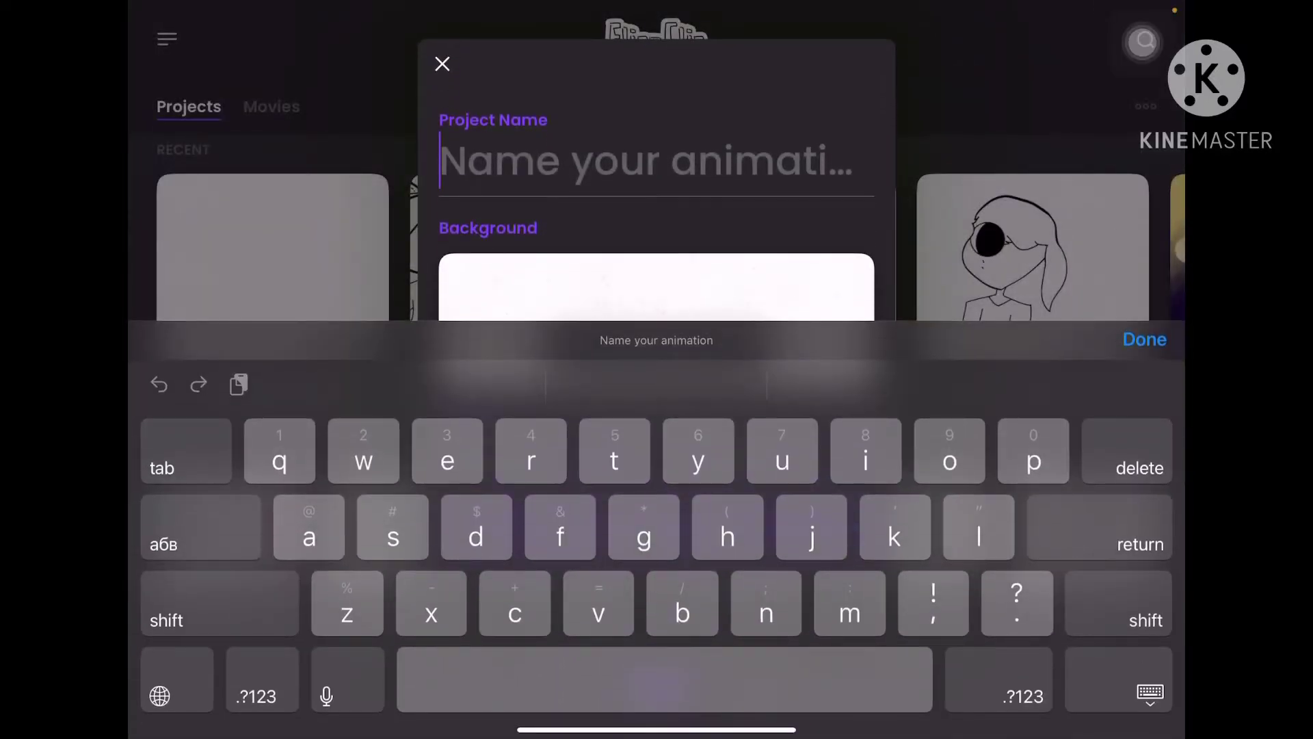
# Create a new project named 'head bop' with a white background.
pyautogui.write('head bop')
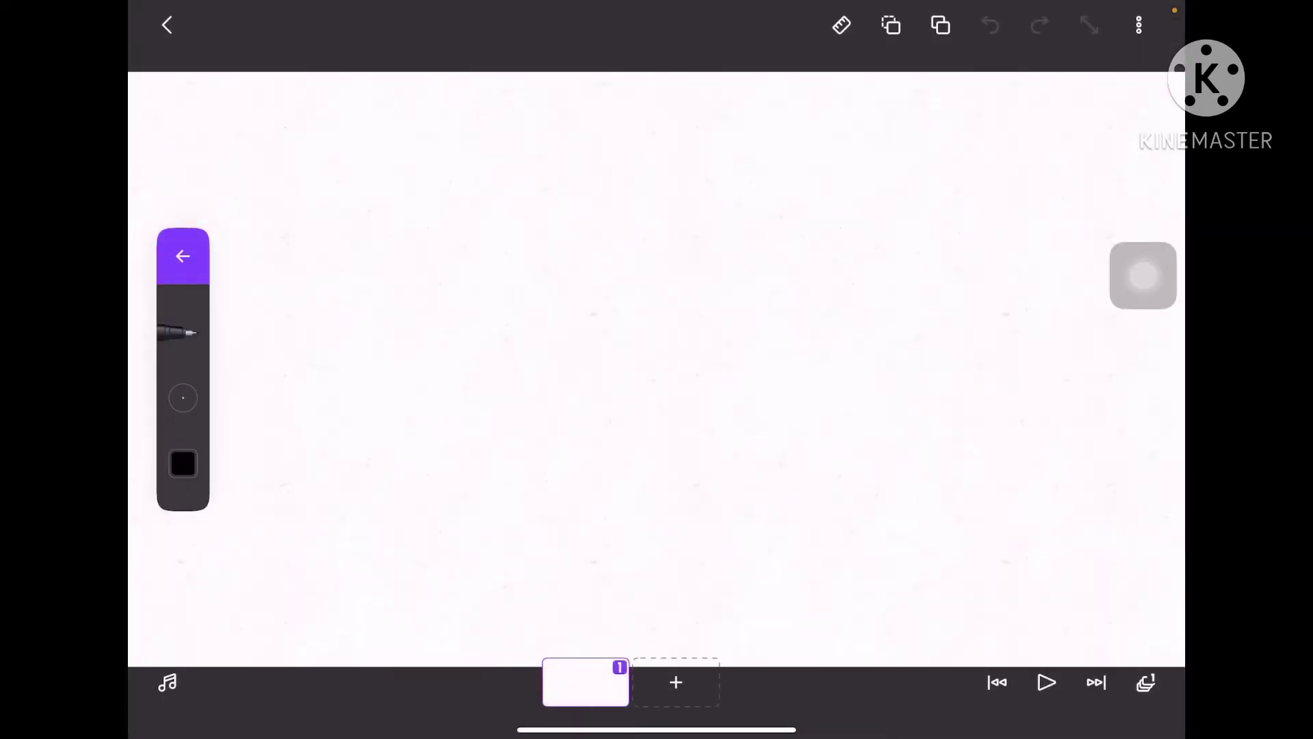
# Add Layer 2 above Layer 1.
pyautogui.click(1146, 682)
pyautogui.click(1002, 632)
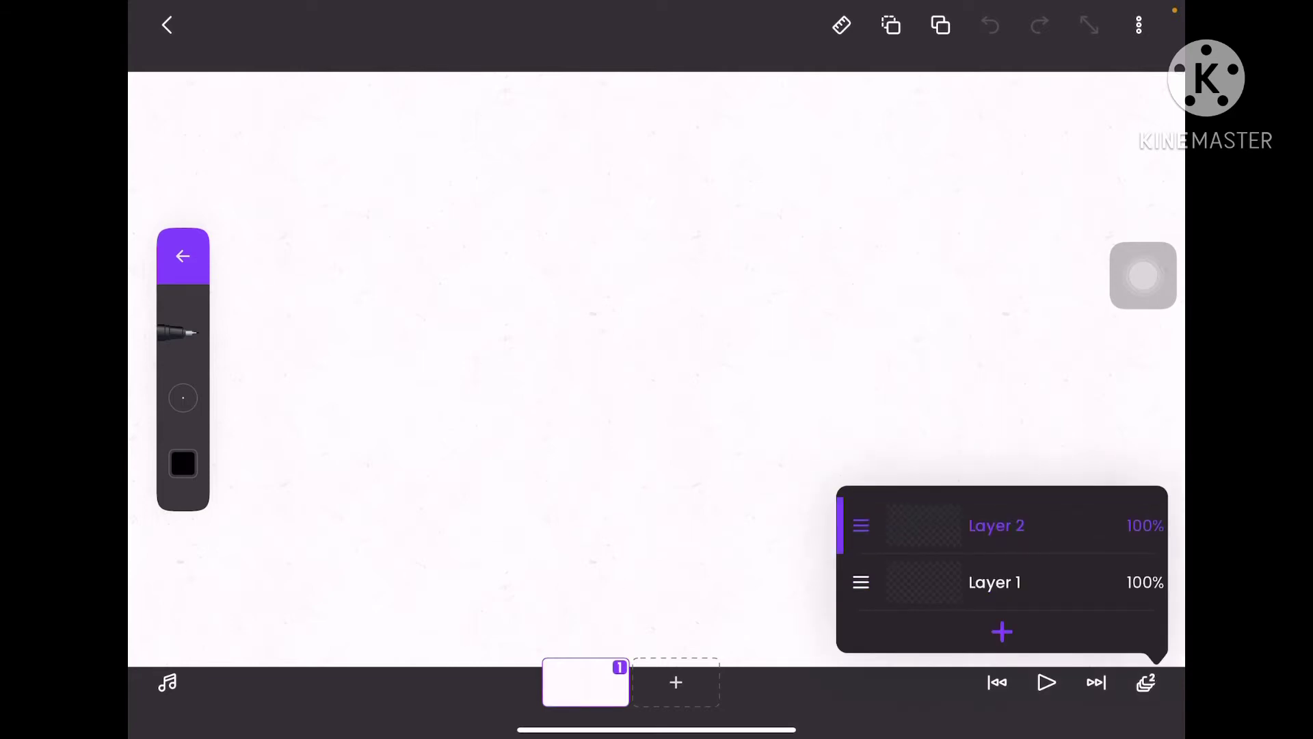
pyautogui.click(1146, 682)
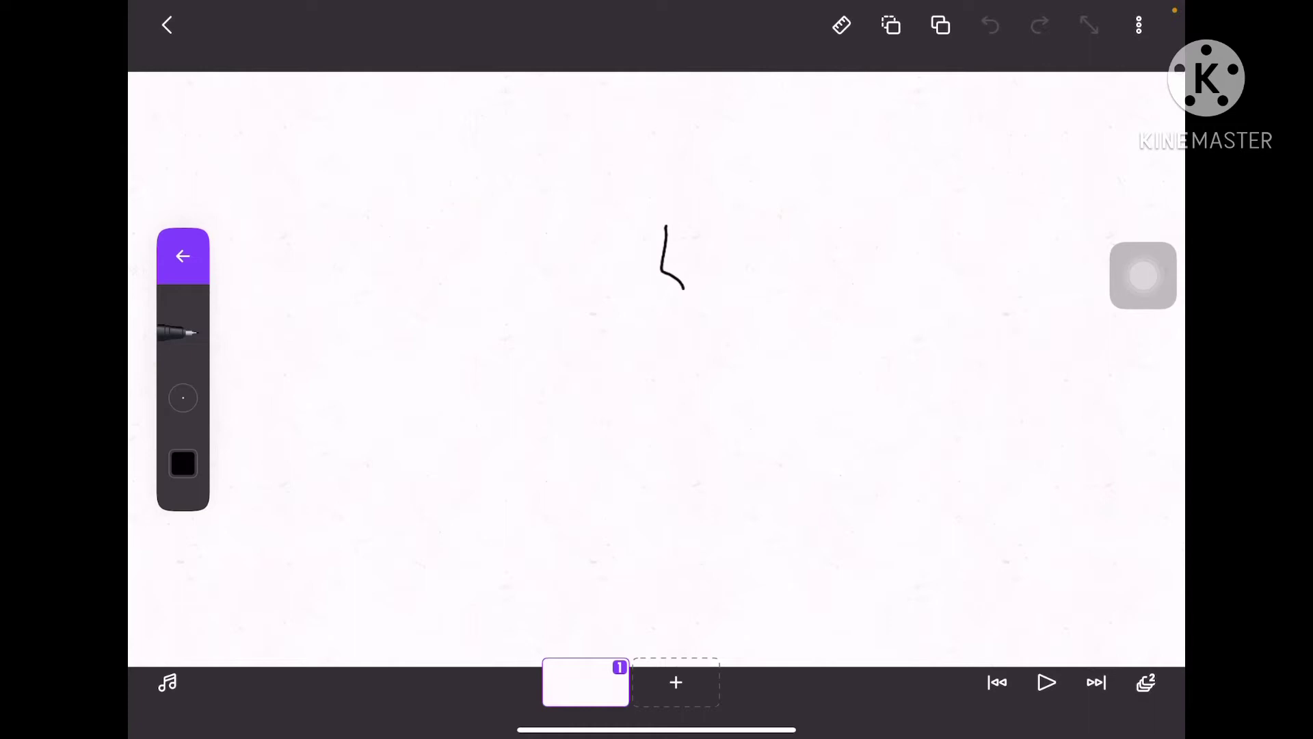
# Sketch the lower face outline, the forehead hairline and a hair strand down the left.
pyautogui.moveTo(684, 288); pyautogui.dragTo(639, 351)
pyautogui.hotkey('ctrl', 'z')
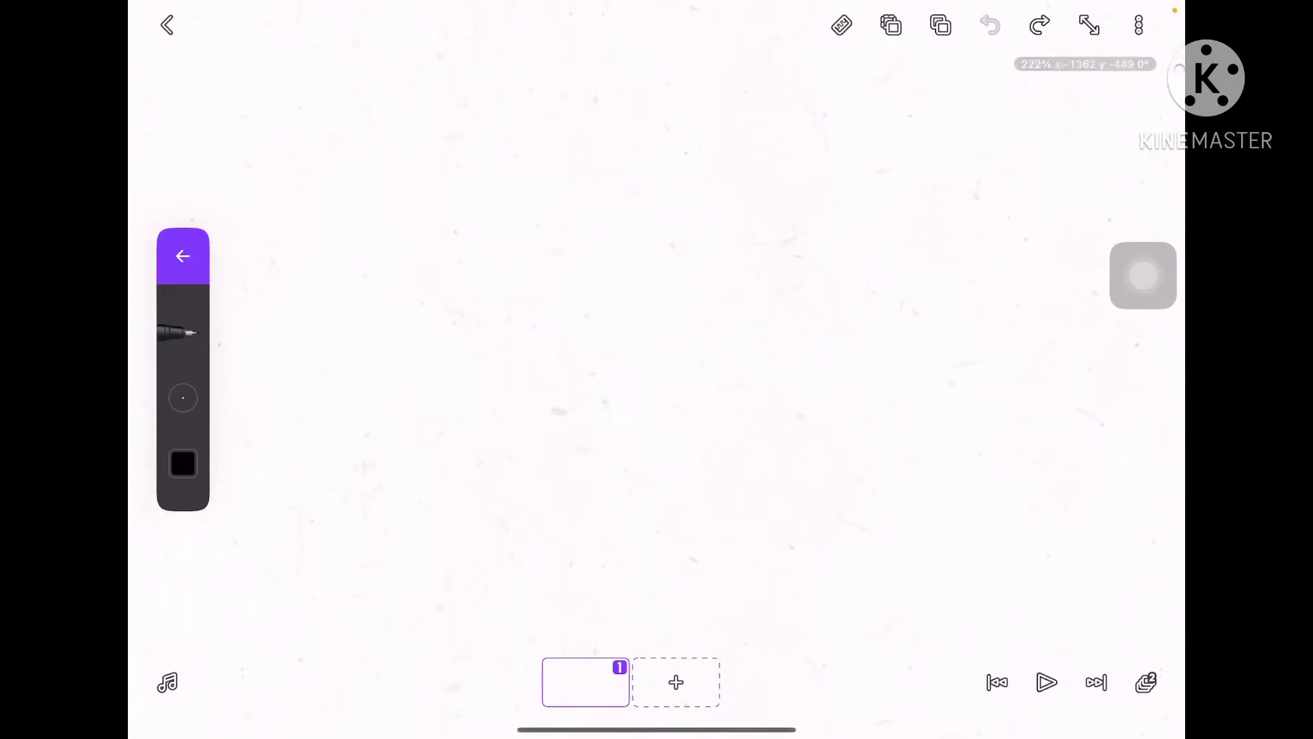
pyautogui.moveTo(742, 186)
pyautogui.mouseDown()
pyautogui.moveTo(745, 323)
pyautogui.moveTo(569, 495)
pyautogui.moveTo(368, 376)
pyautogui.mouseUp()
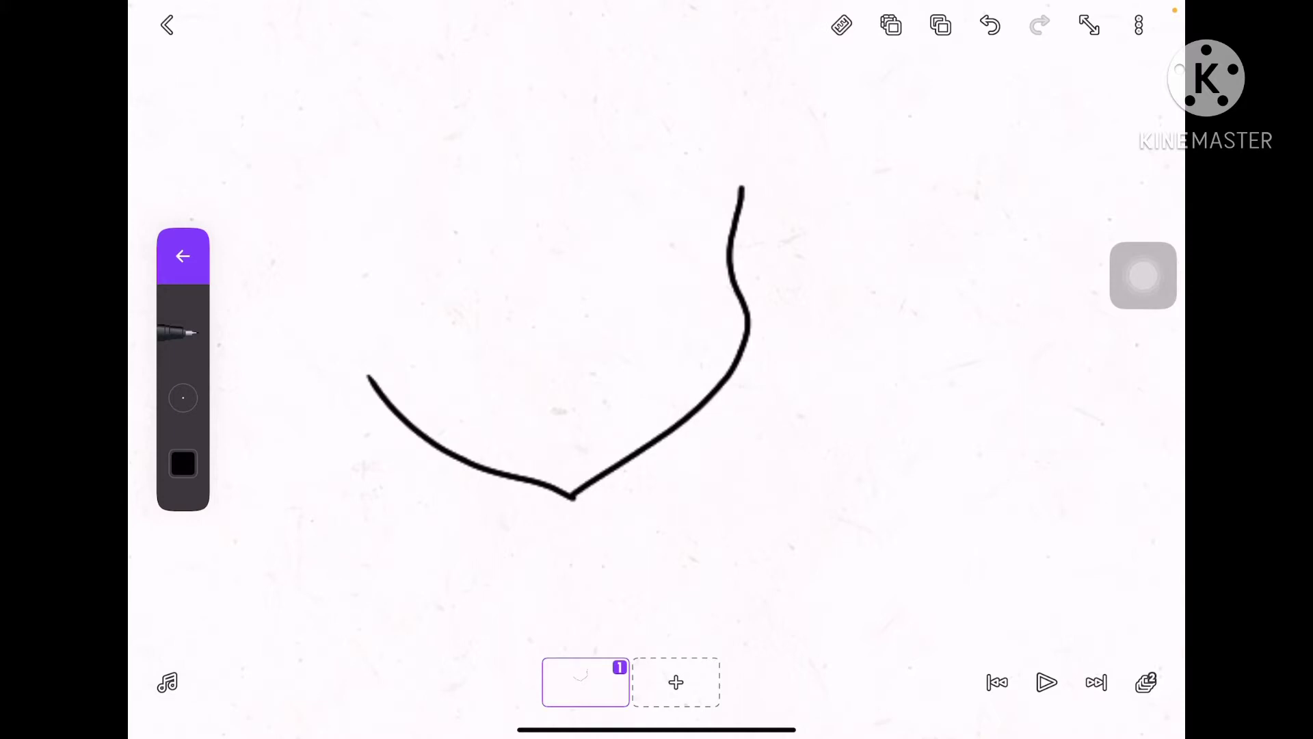
pyautogui.moveTo(727, 258); pyautogui.dragTo(539, 315)
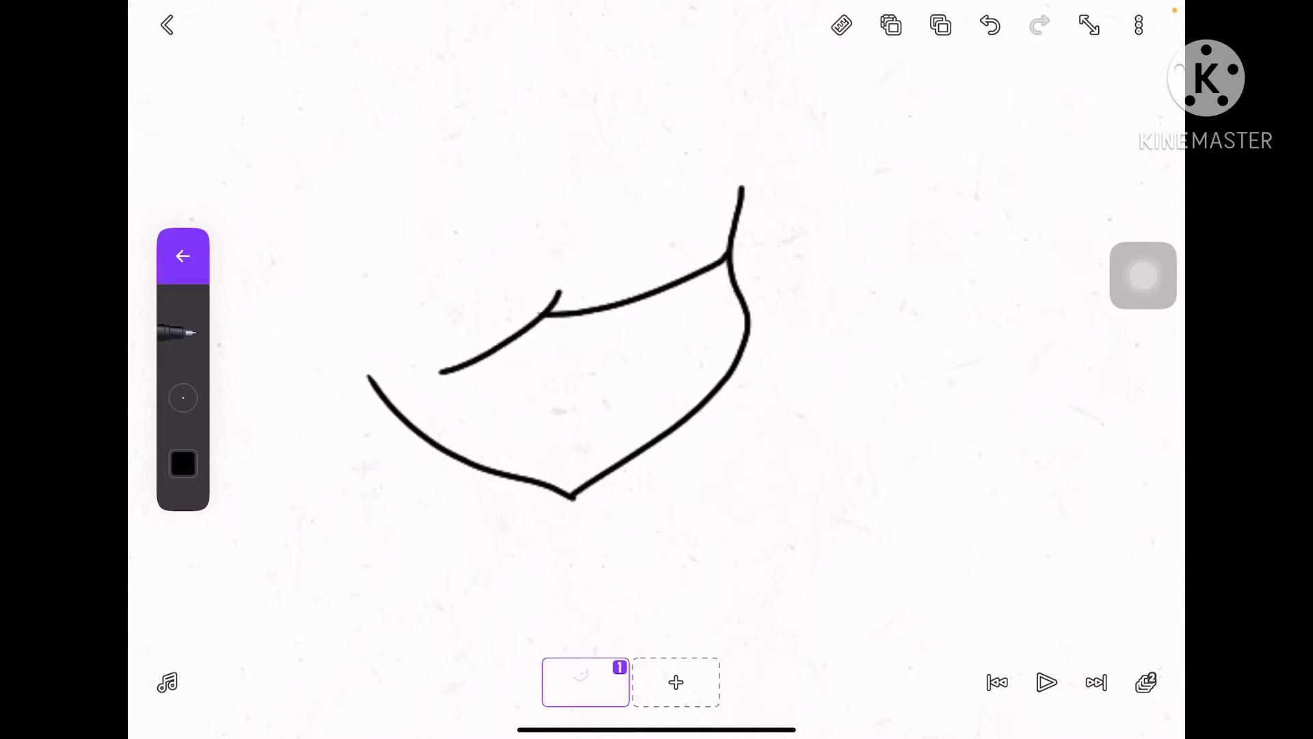
pyautogui.moveTo(441, 372)
pyautogui.mouseDown()
pyautogui.moveTo(414, 363)
pyautogui.moveTo(346, 677)
pyautogui.moveTo(375, 691)
pyautogui.mouseUp()
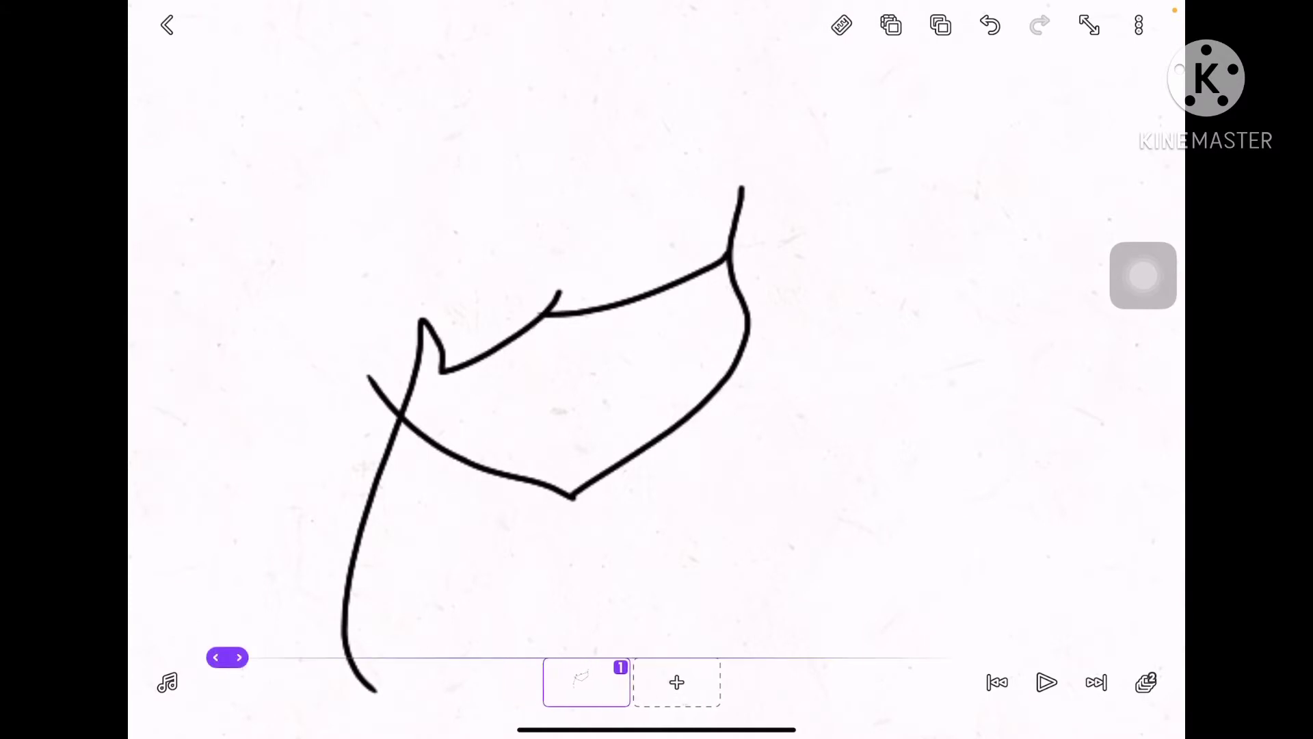
pyautogui.scroll(-2, 561, 438)
# Draw the long hair over the head and down the left side, redoing bad strokes.
pyautogui.moveTo(453, 607); pyautogui.dragTo(481, 200)
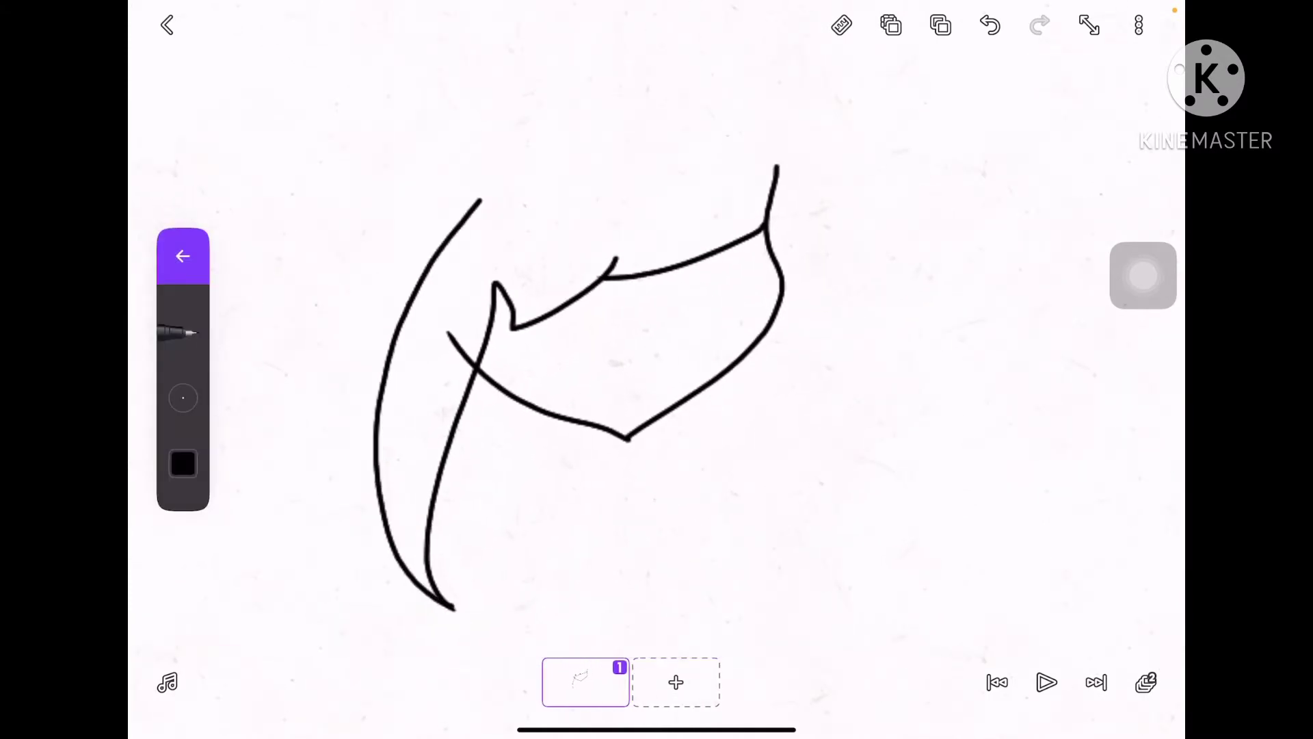
pyautogui.hotkey('ctrl', 'z')
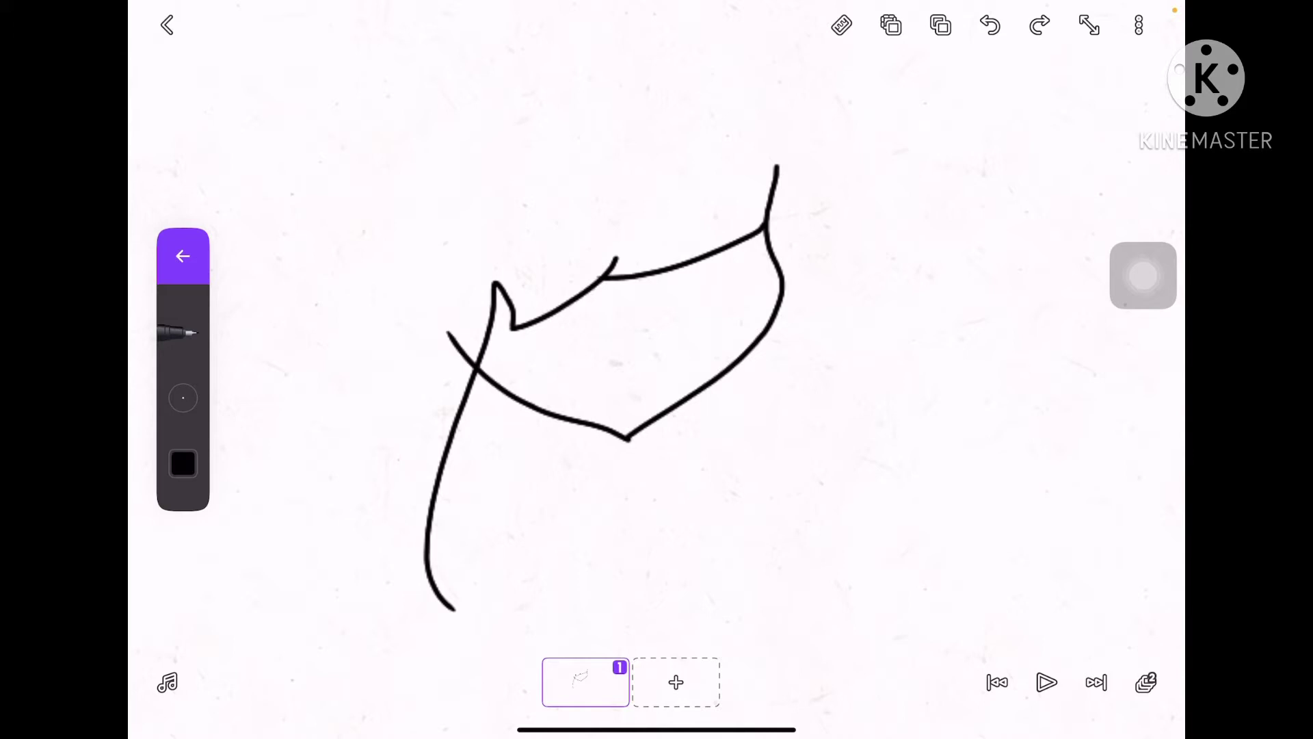
pyautogui.moveTo(777, 171)
pyautogui.mouseDown()
pyautogui.moveTo(542, 84)
pyautogui.moveTo(403, 631)
pyautogui.mouseUp()
pyautogui.hotkey('ctrl', 'z')
pyautogui.moveTo(776, 171)
pyautogui.mouseDown()
pyautogui.moveTo(504, 124)
pyautogui.moveTo(410, 710)
pyautogui.mouseUp()
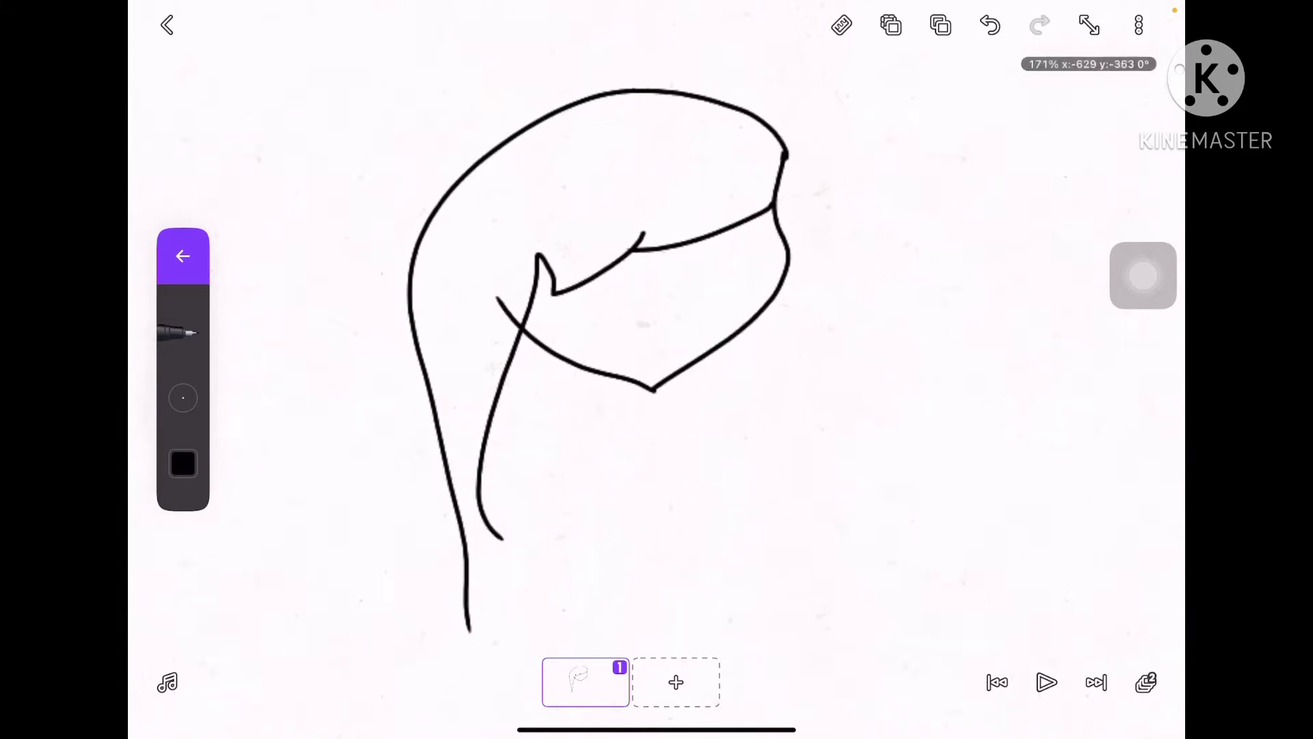
pyautogui.hotkey('ctrl', 'z')
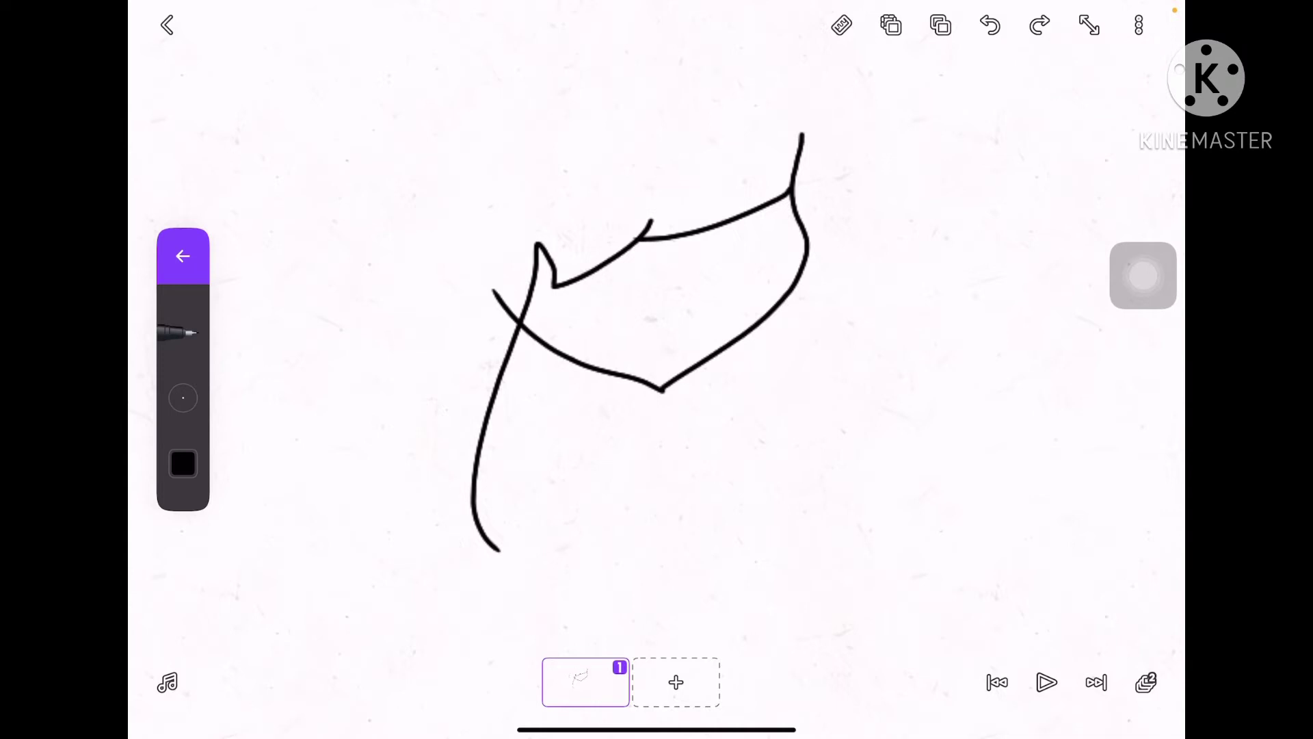
pyautogui.moveTo(793, 192)
pyautogui.mouseDown()
pyautogui.moveTo(433, 484)
pyautogui.moveTo(438, 691)
pyautogui.mouseUp()
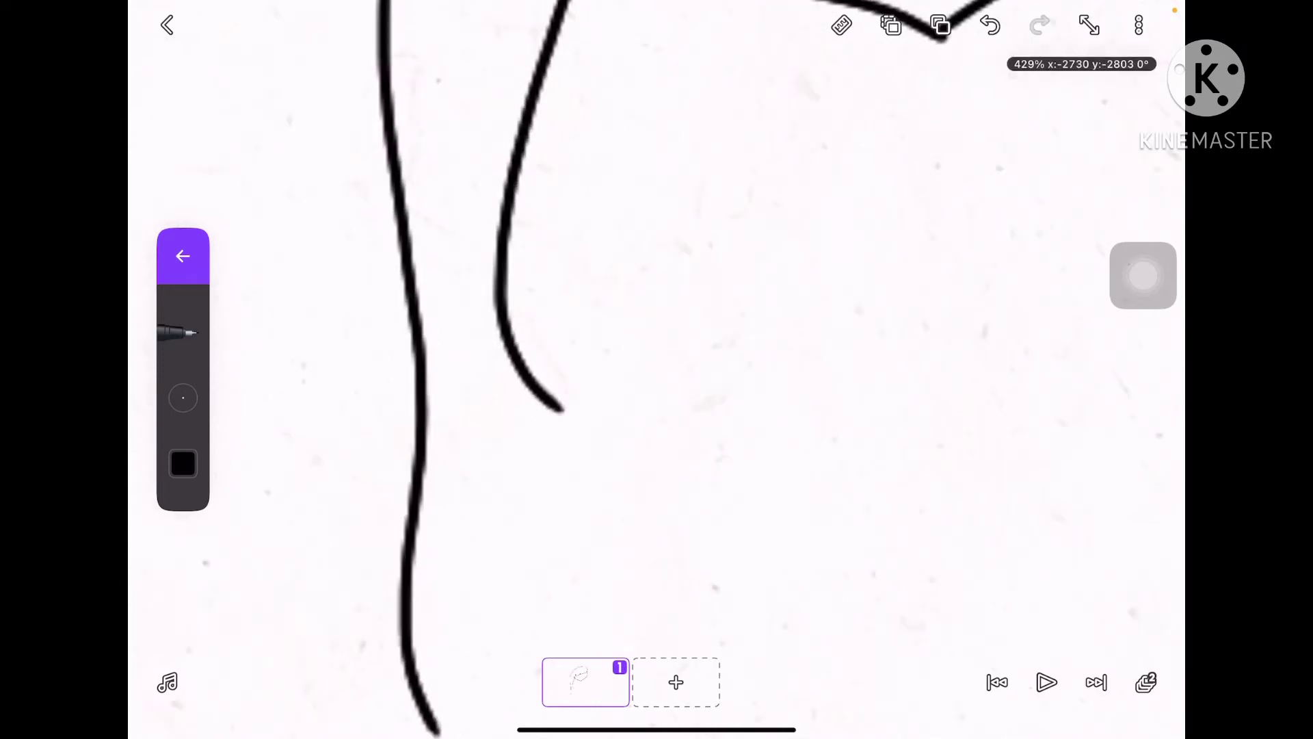
# Lasso-delete the lower left hair stroke and redraw the inner hair curve to the tip.
pyautogui.click(183, 255)
pyautogui.click(182, 368)
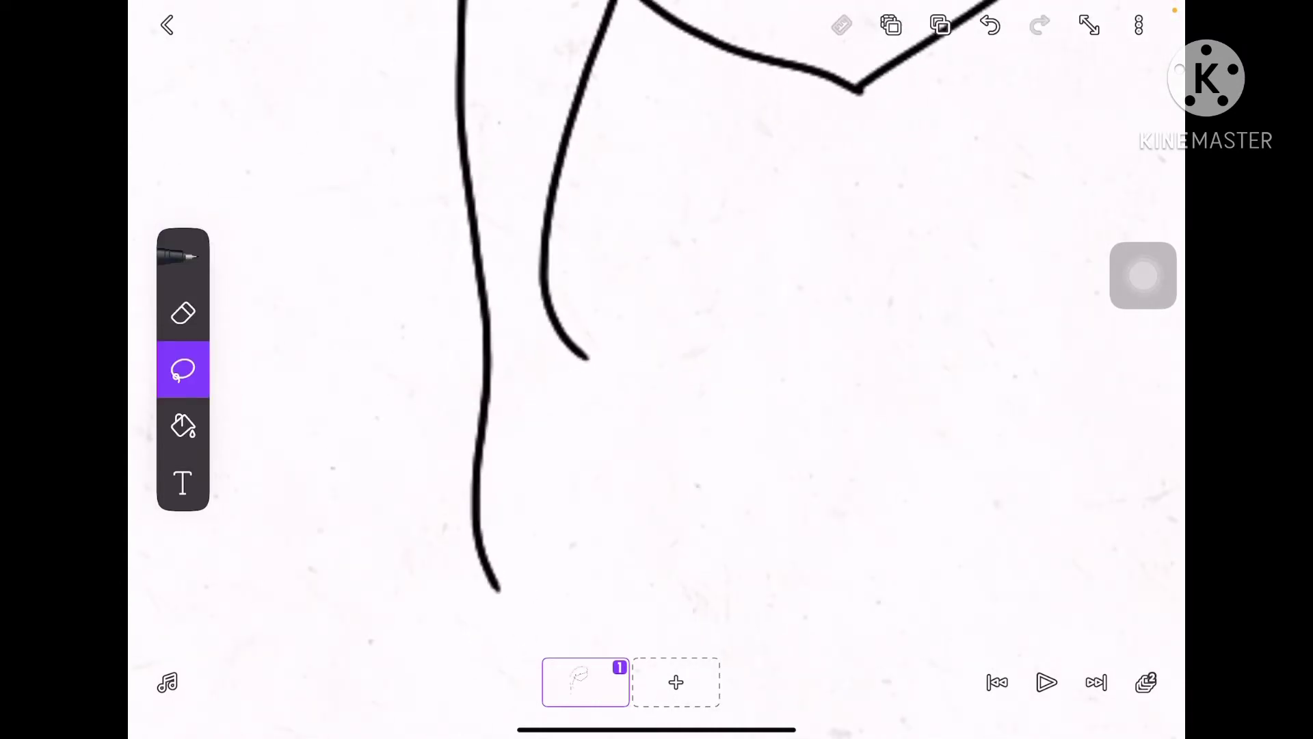
pyautogui.moveTo(581, 260); pyautogui.dragTo(372, 694)
pyautogui.click(1132, 413)
pyautogui.click(182, 256)
pyautogui.click(183, 256)
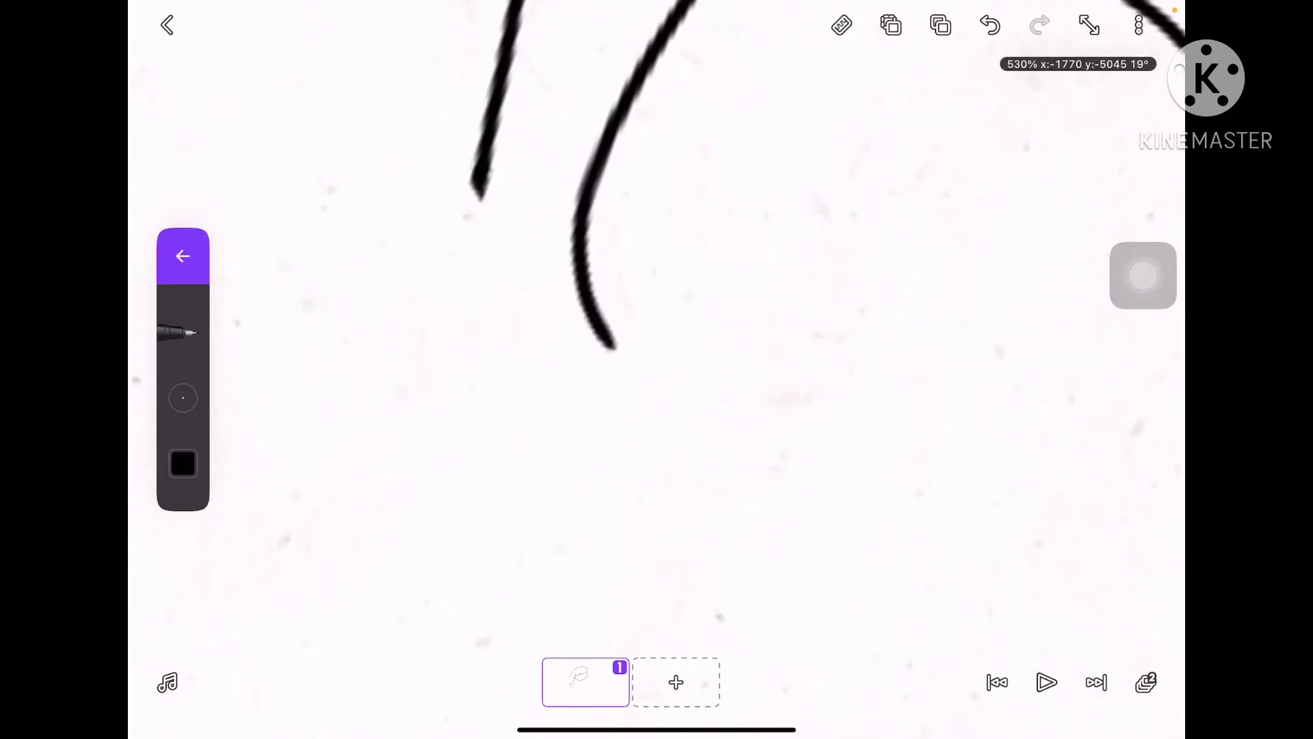
pyautogui.moveTo(477, 181)
pyautogui.mouseDown()
pyautogui.moveTo(643, 542)
pyautogui.moveTo(592, 288)
pyautogui.mouseUp()
pyautogui.scroll(-5, 656, 370)
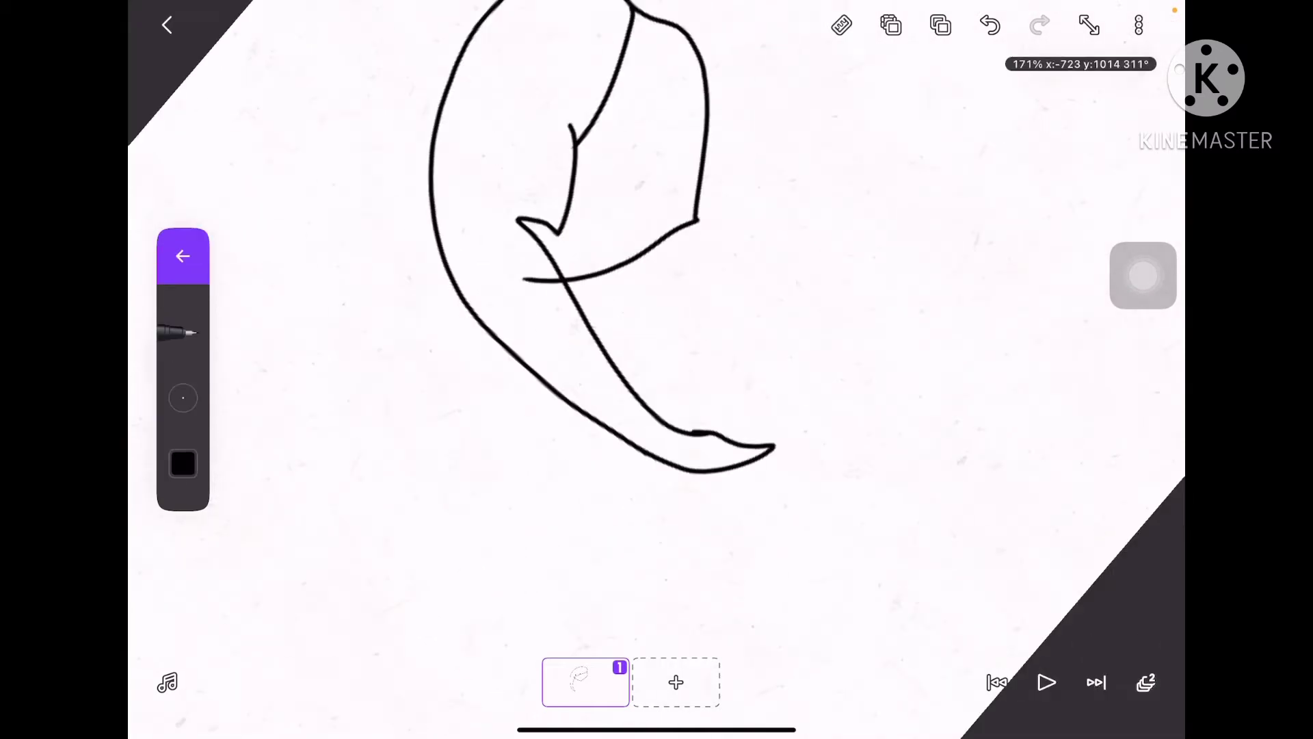
# Lasso-delete the stray line crossing the face.
pyautogui.click(182, 256)
pyautogui.scroll(10, 657, 370)
pyautogui.click(183, 369)
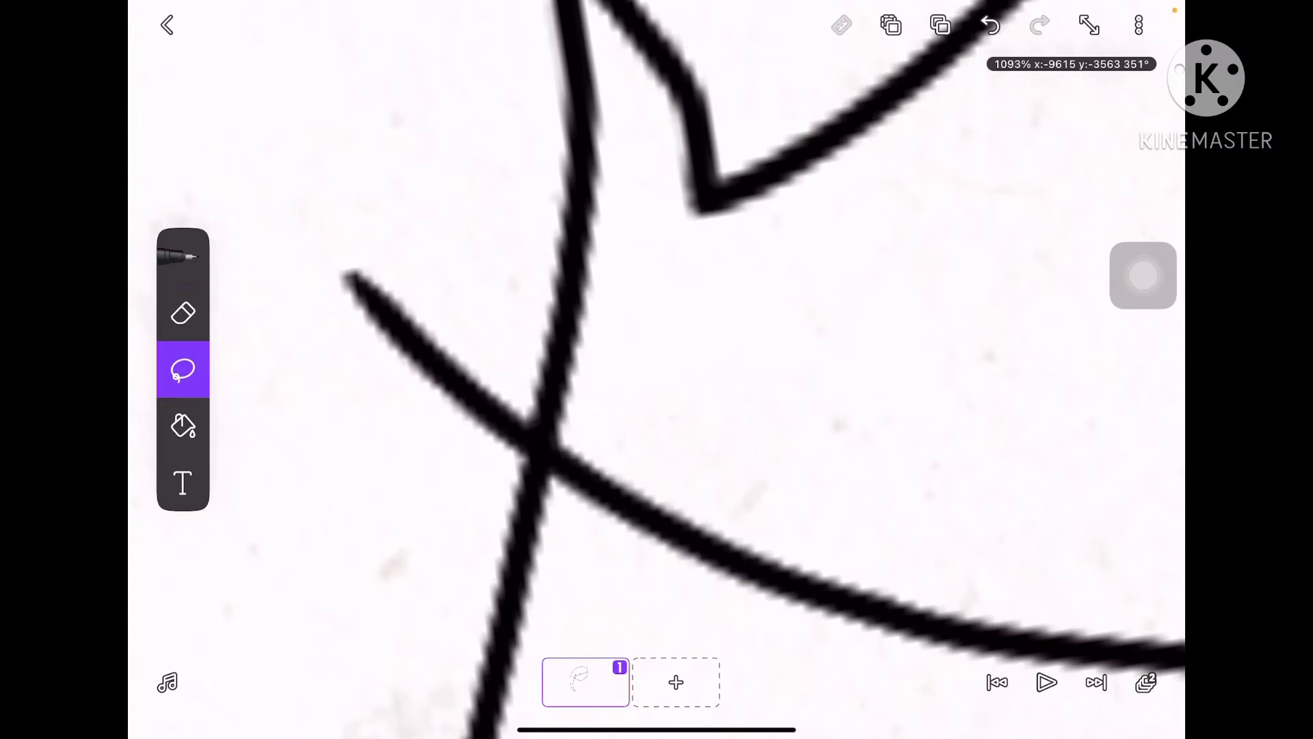
pyautogui.moveTo(524, 389); pyautogui.dragTo(520, 410)
pyautogui.click(1132, 410)
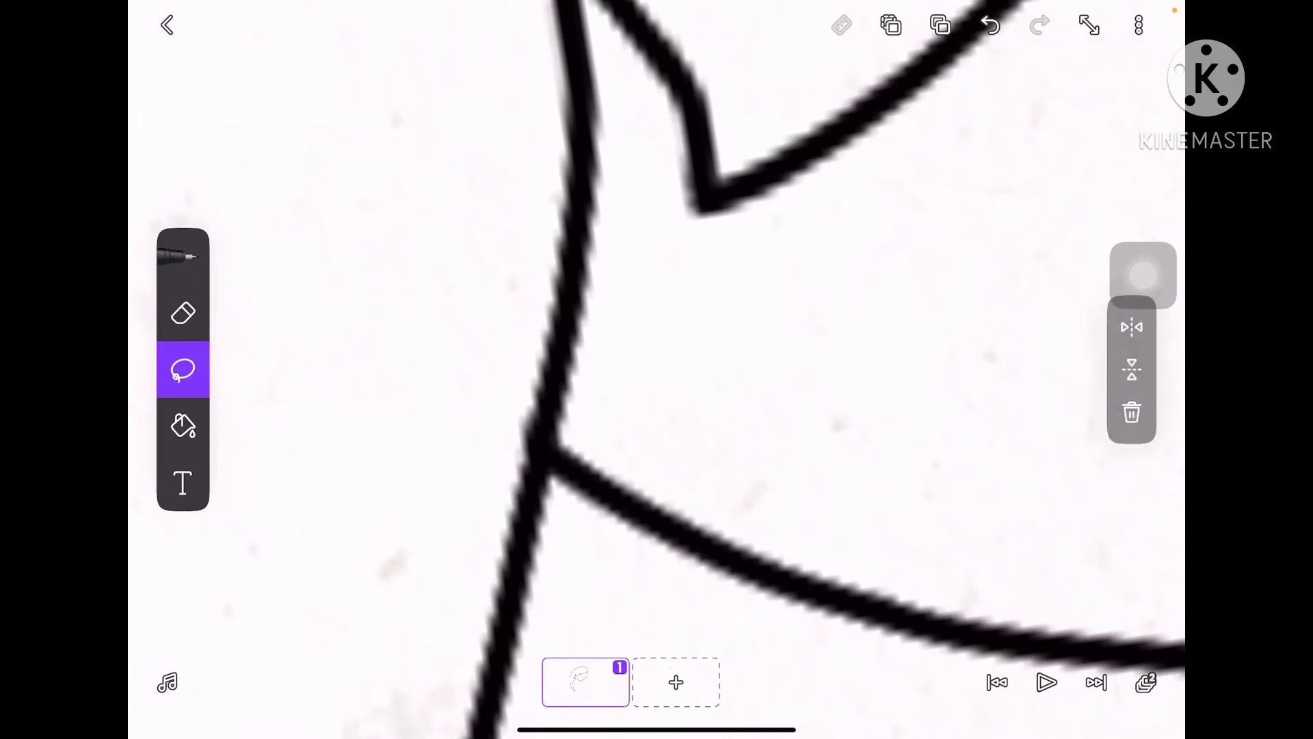
pyautogui.scroll(-5, 657, 370)
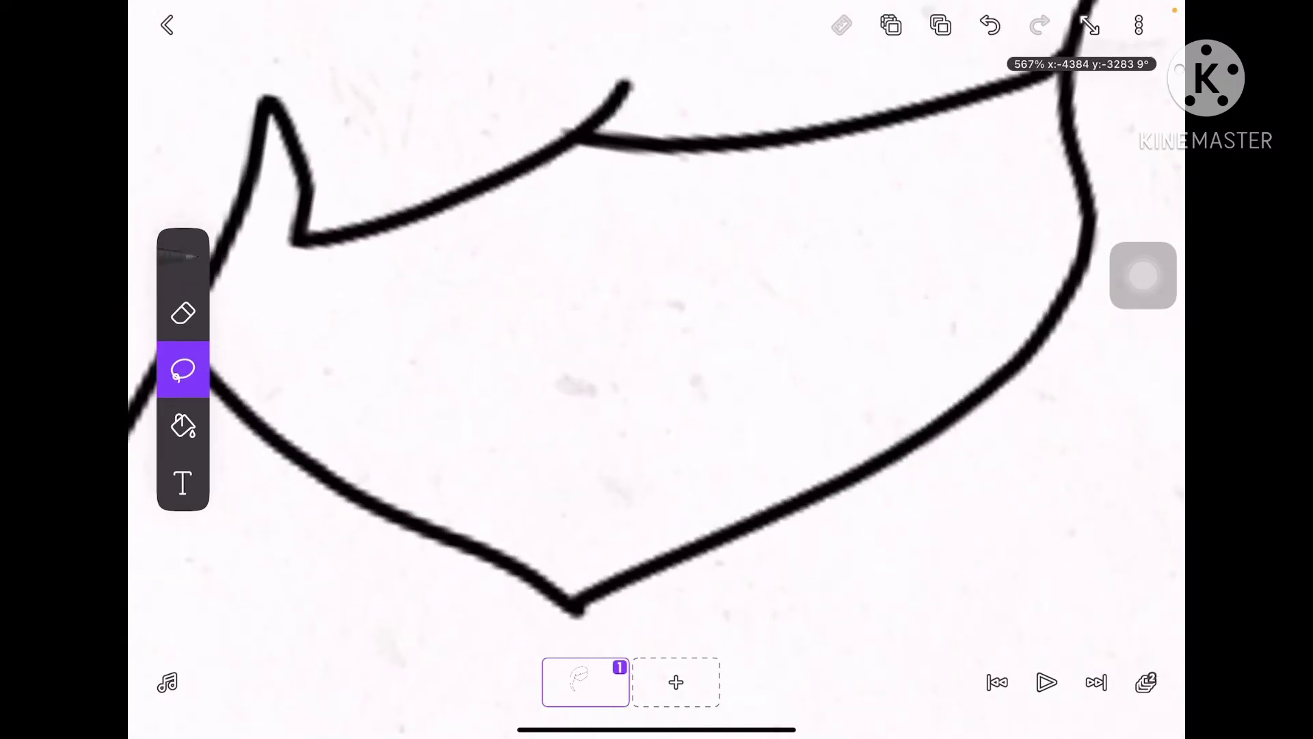
# Draw the small mouth near the chin and remove the unwanted dot and trial marks.
pyautogui.click(183, 255)
pyautogui.moveTo(536, 490); pyautogui.dragTo(602, 521)
pyautogui.click(643, 524)
pyautogui.scroll(2, 656, 369)
pyautogui.click(660, 481)
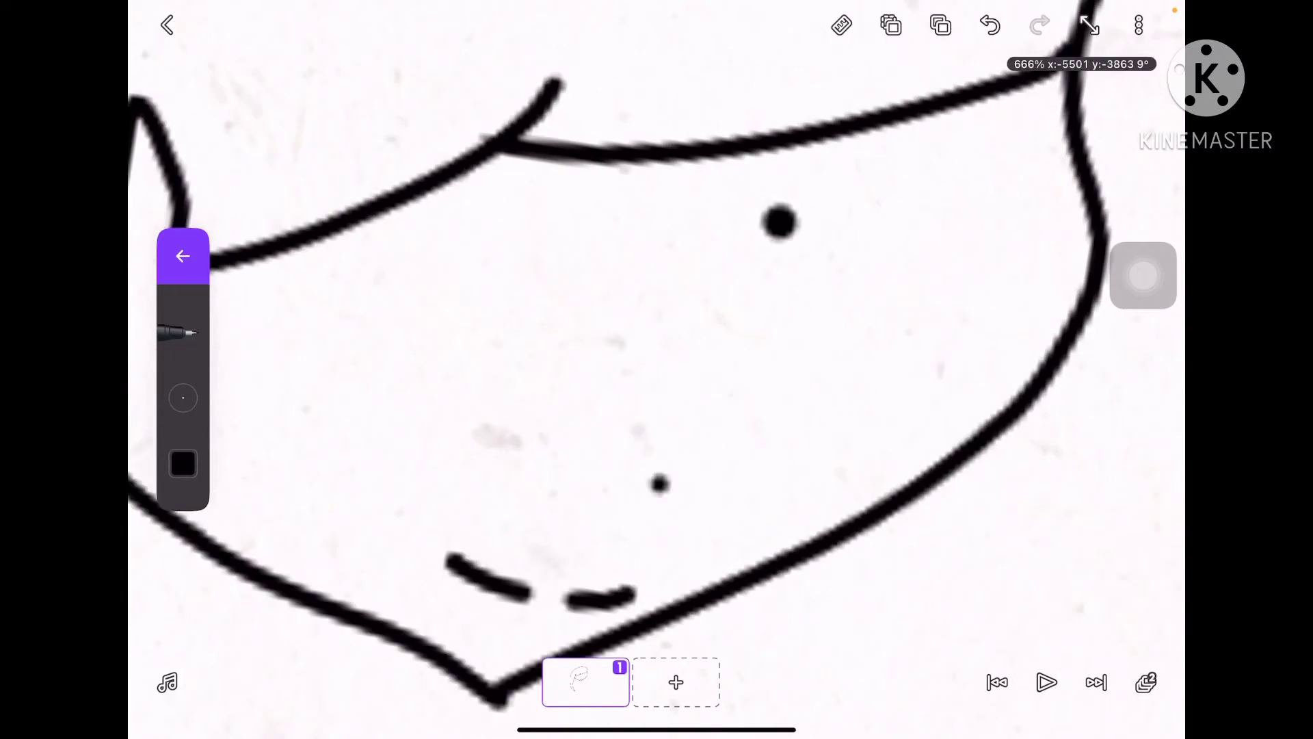
pyautogui.moveTo(725, 183); pyautogui.dragTo(684, 527)
pyautogui.click(990, 25)
pyautogui.click(990, 25)
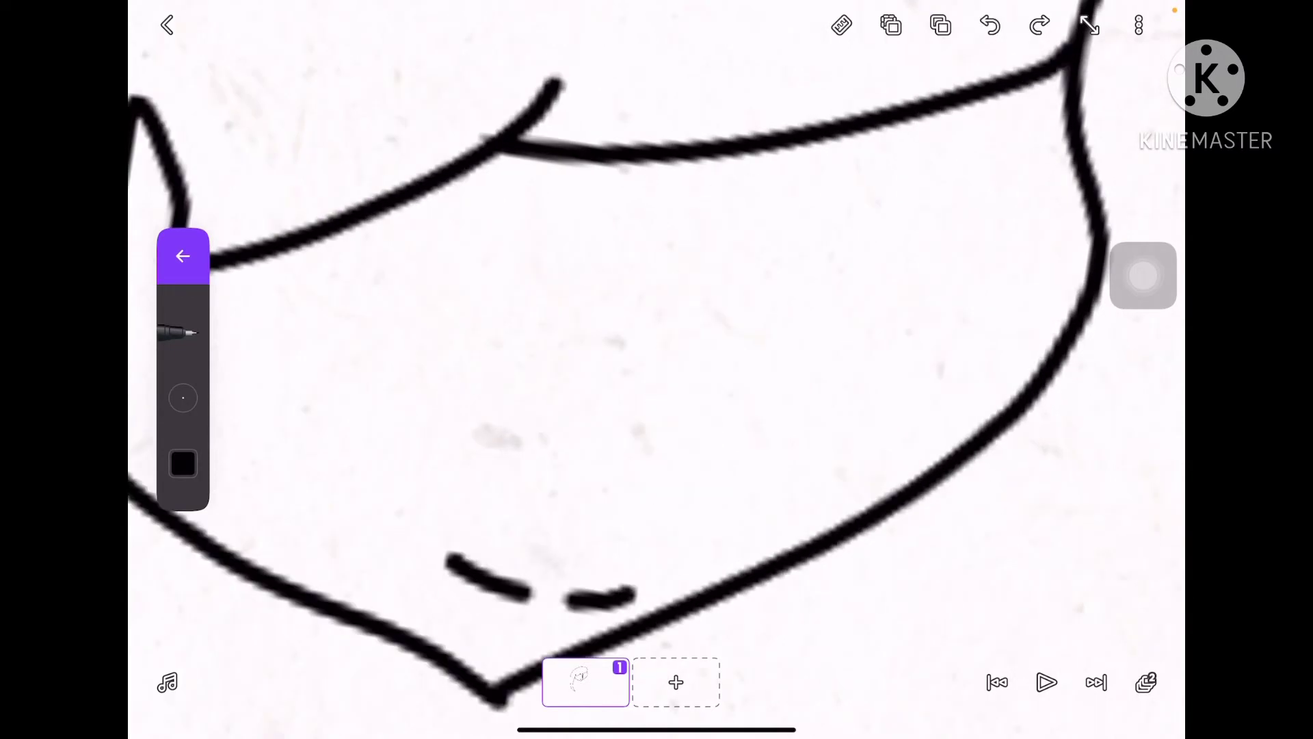
# Draw the two tall dark eyes above the mouth.
pyautogui.moveTo(760, 167); pyautogui.dragTo(677, 506)
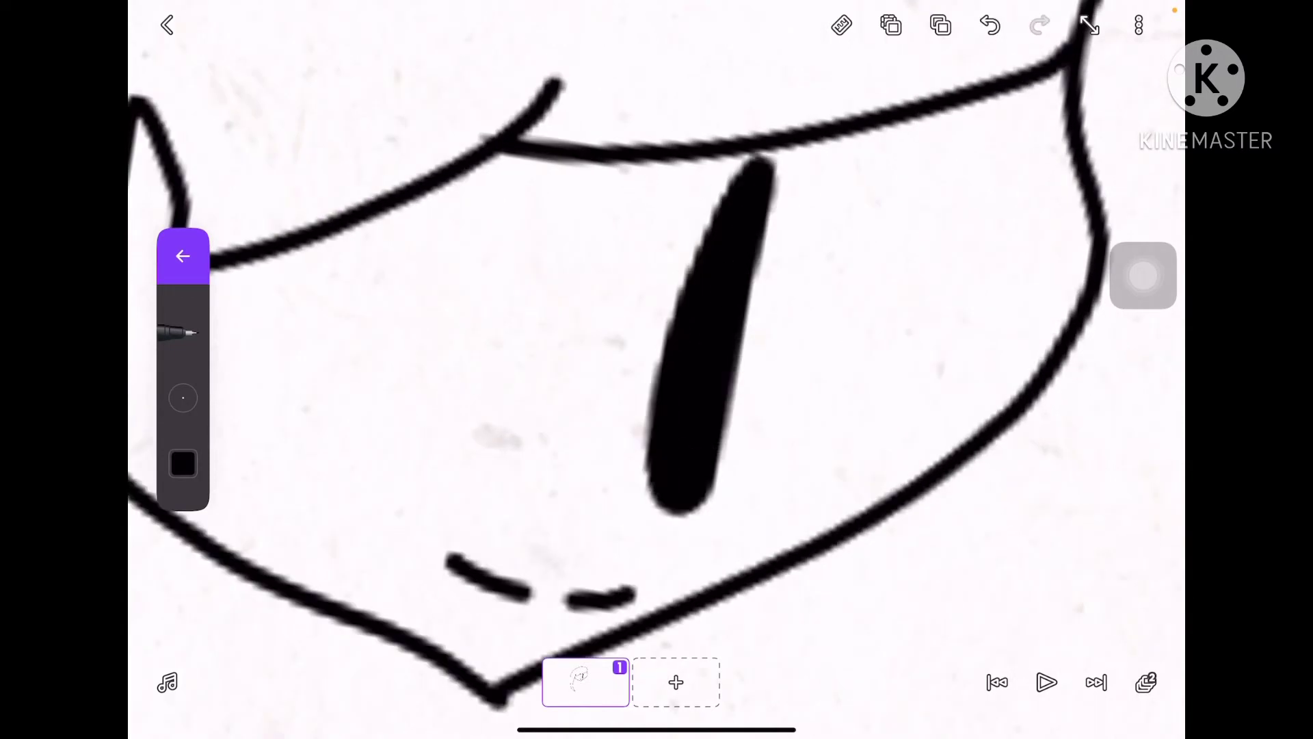
pyautogui.moveTo(547, 499)
pyautogui.mouseDown()
pyautogui.moveTo(612, 165)
pyautogui.moveTo(530, 513)
pyautogui.mouseUp()
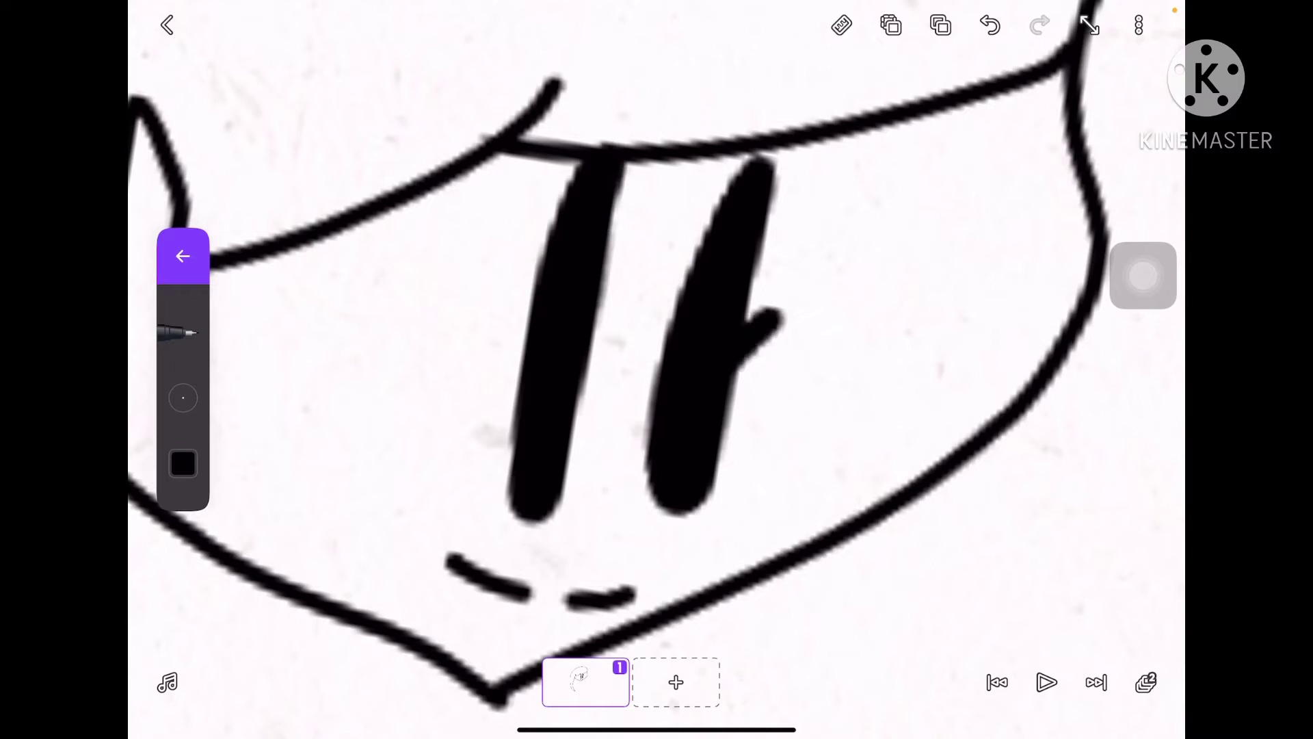
pyautogui.scroll(-5, 656, 369)
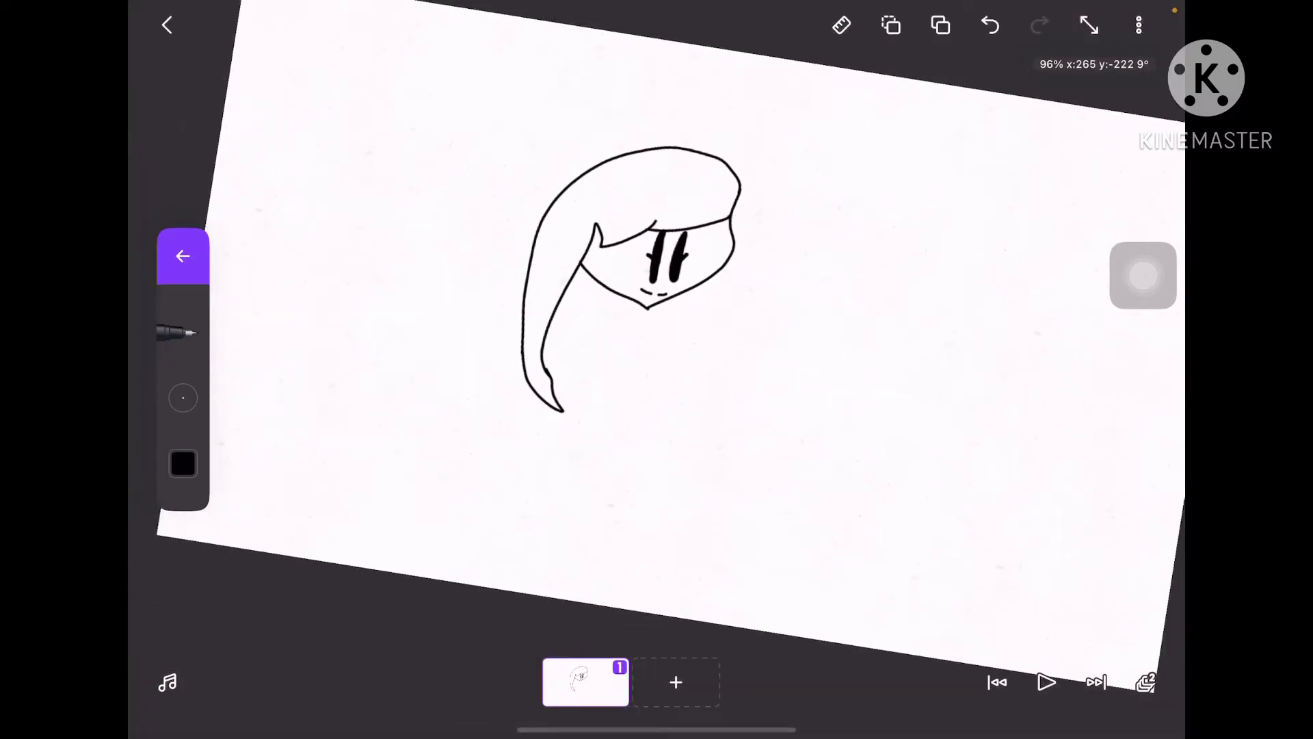
# Open the Layers panel showing Layer 2 above Layer 1.
pyautogui.click(1146, 682)
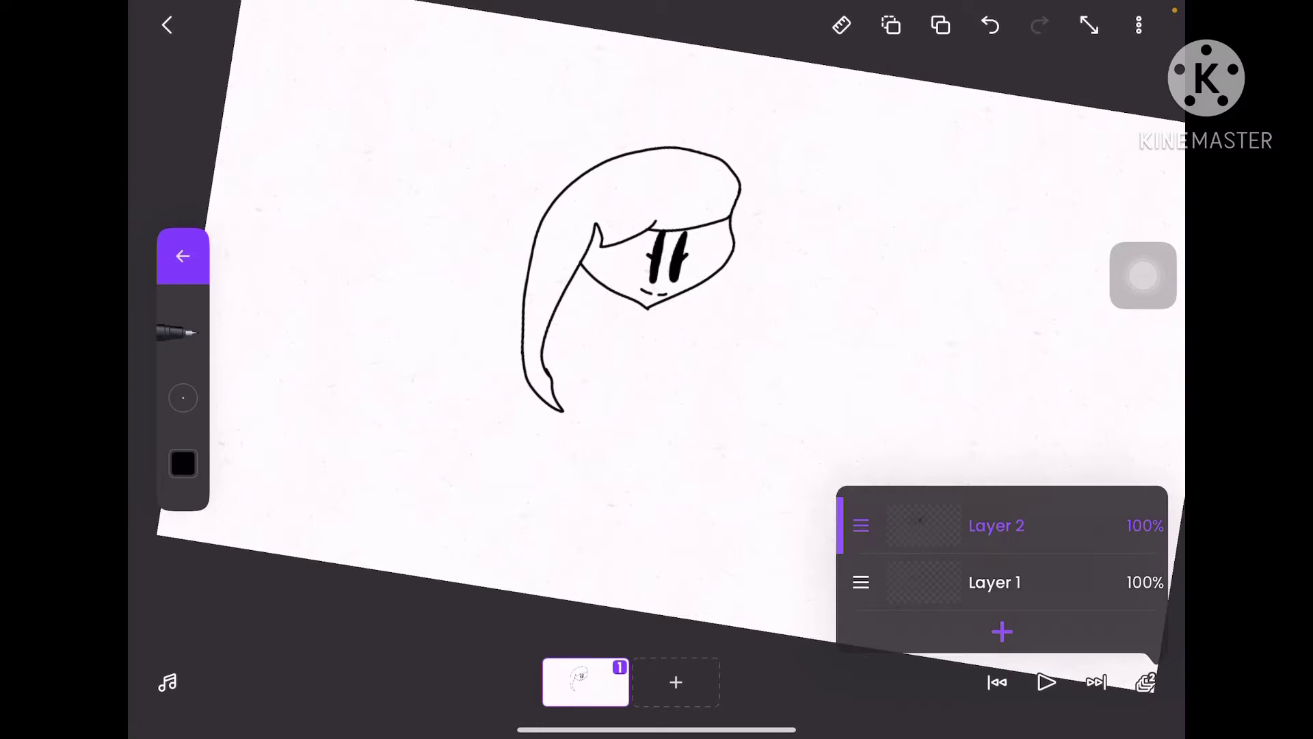
pyautogui.click(1146, 682)
pyautogui.scroll(5, 467, 199)
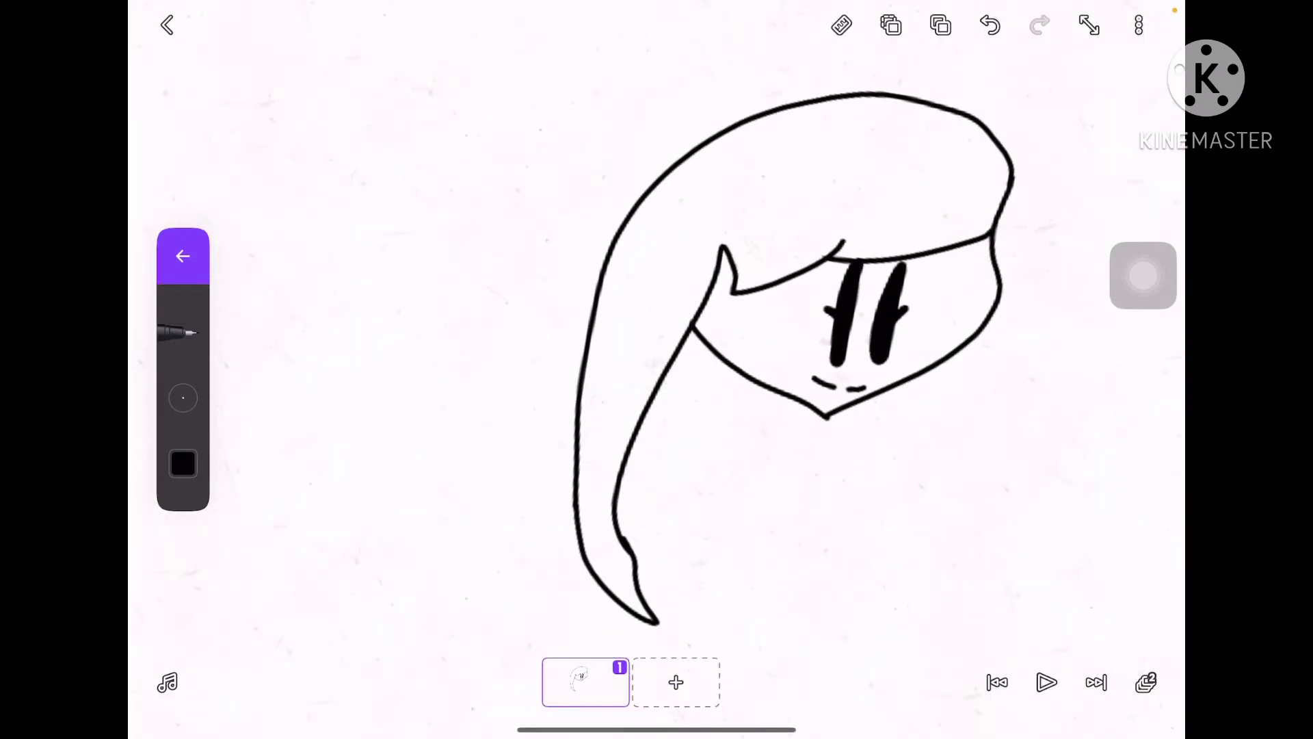
pyautogui.click(1147, 682)
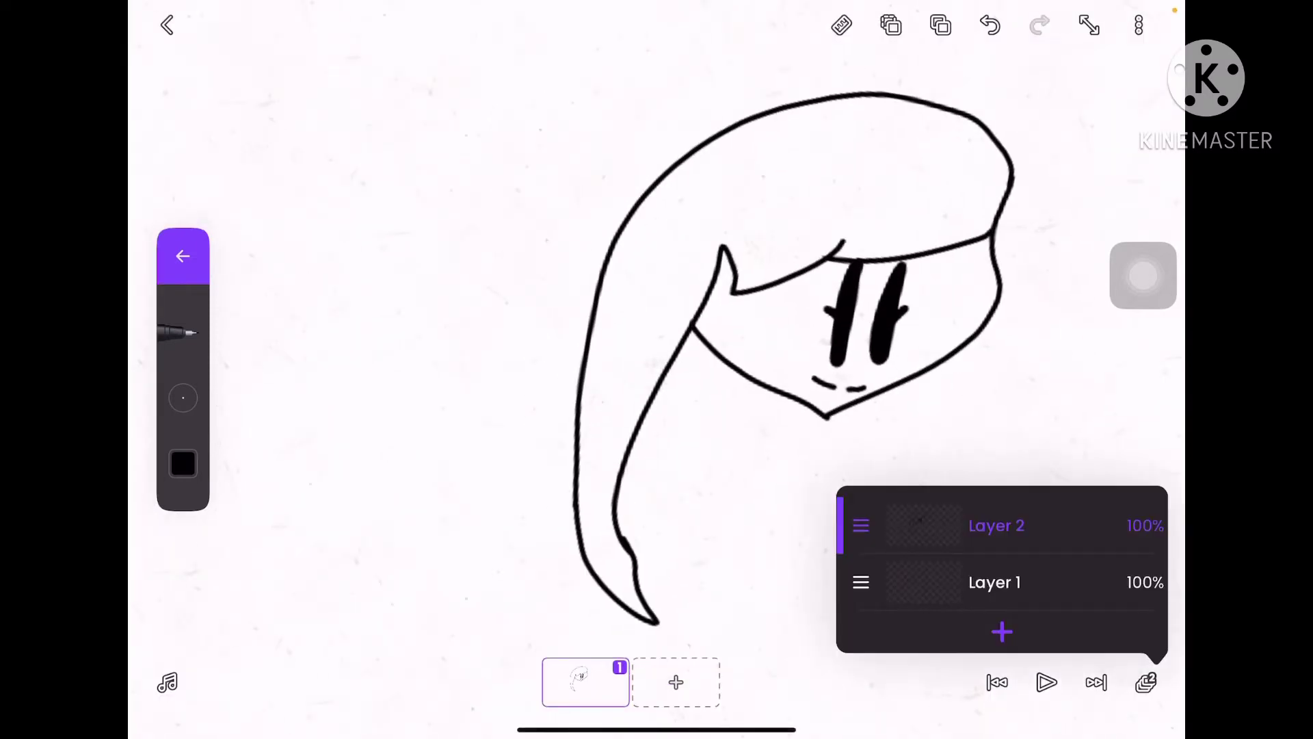
pyautogui.click(1146, 682)
pyautogui.click(1147, 682)
# Make Layer 1 the active drawing layer.
pyautogui.click(991, 581)
pyautogui.click(1146, 682)
pyautogui.scroll(5, 656, 369)
pyautogui.scroll(2, 827, 315)
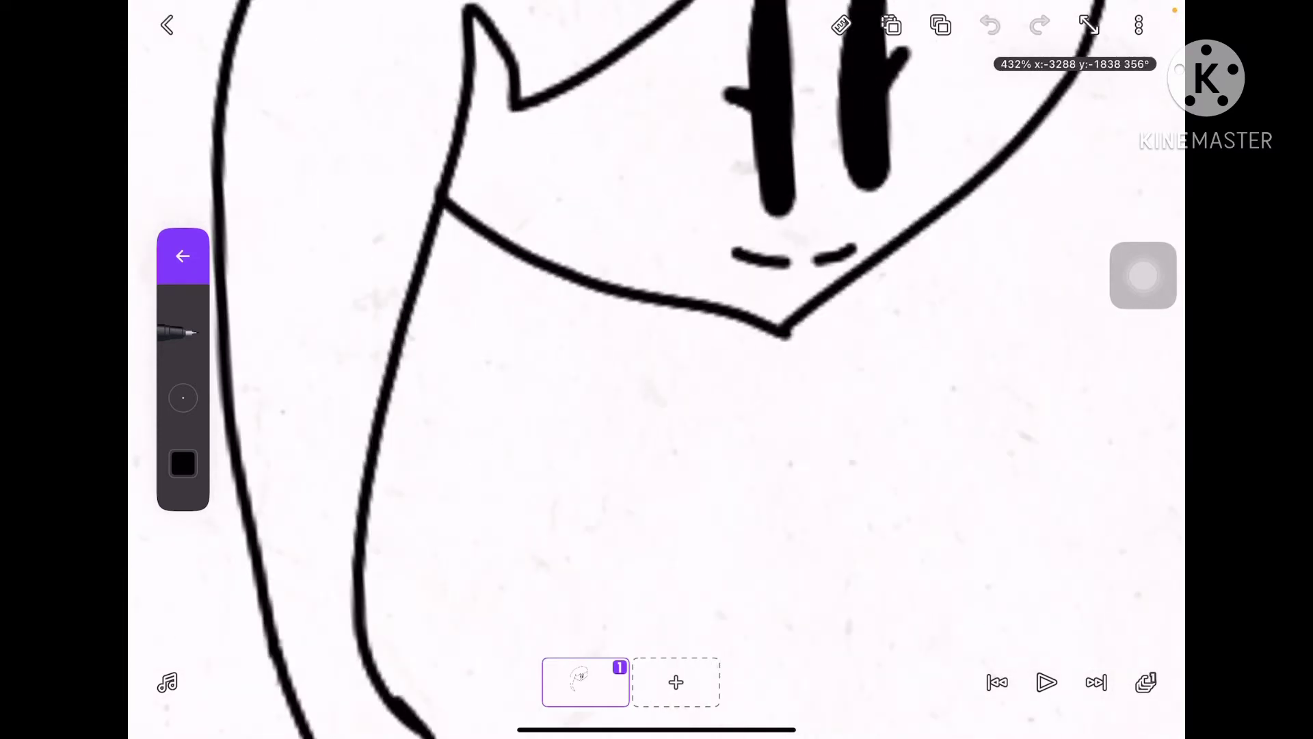
# Draw the neck lines below the chin, extending into a shoulder and a long line down.
pyautogui.moveTo(737, 346); pyautogui.dragTo(723, 372)
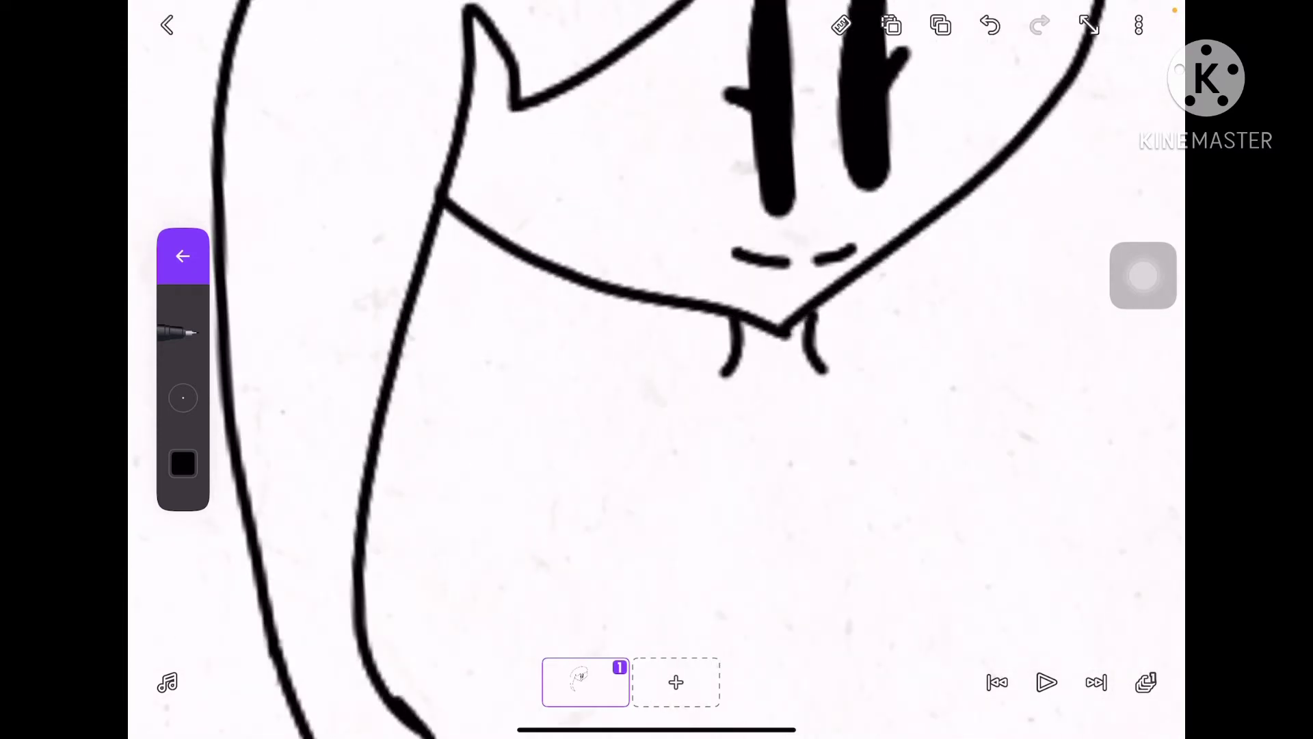
pyautogui.scroll(10, 773, 342)
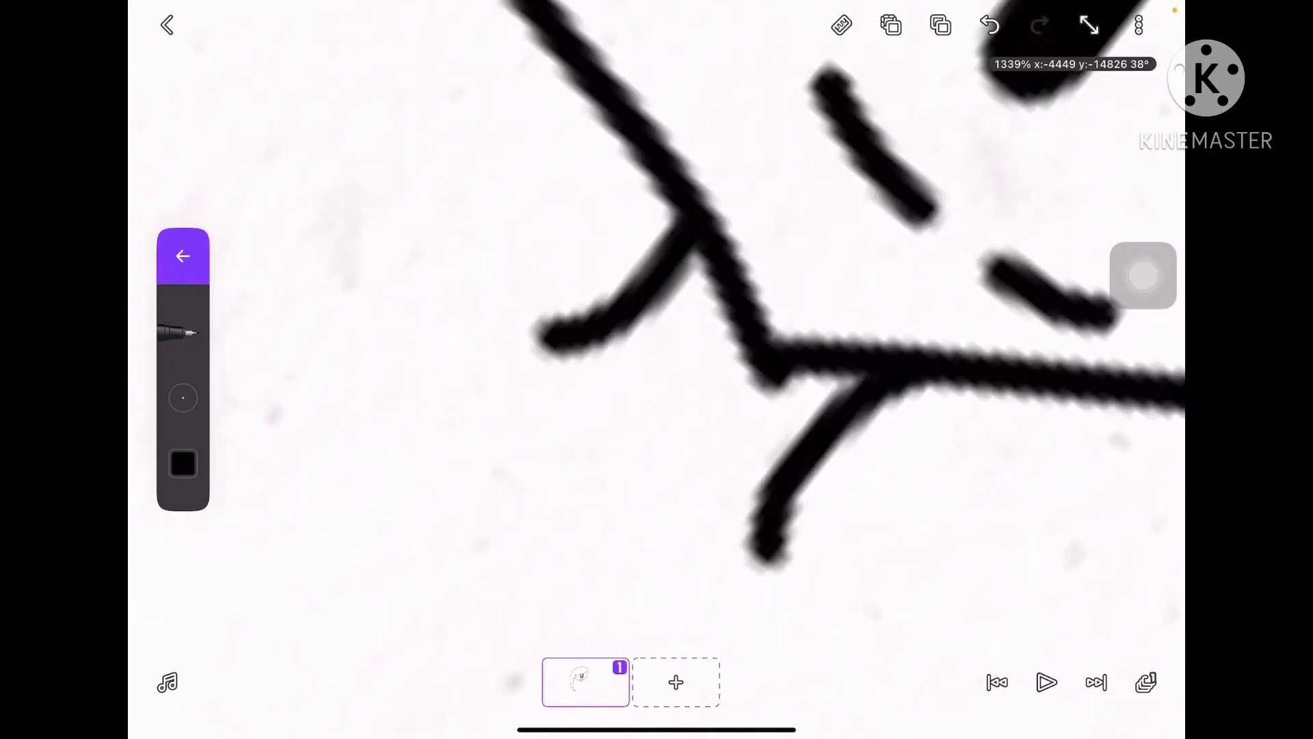
pyautogui.scroll(-10, 773, 342)
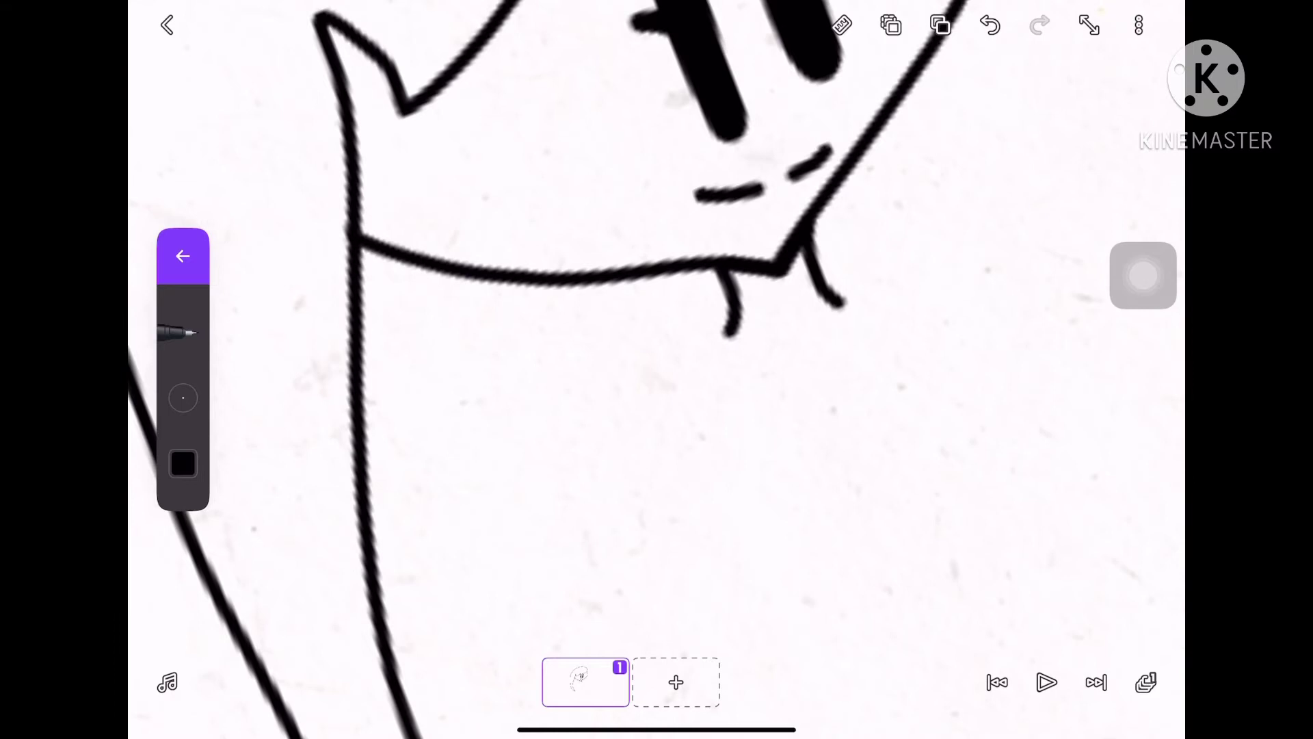
pyautogui.moveTo(687, 378); pyautogui.dragTo(472, 578)
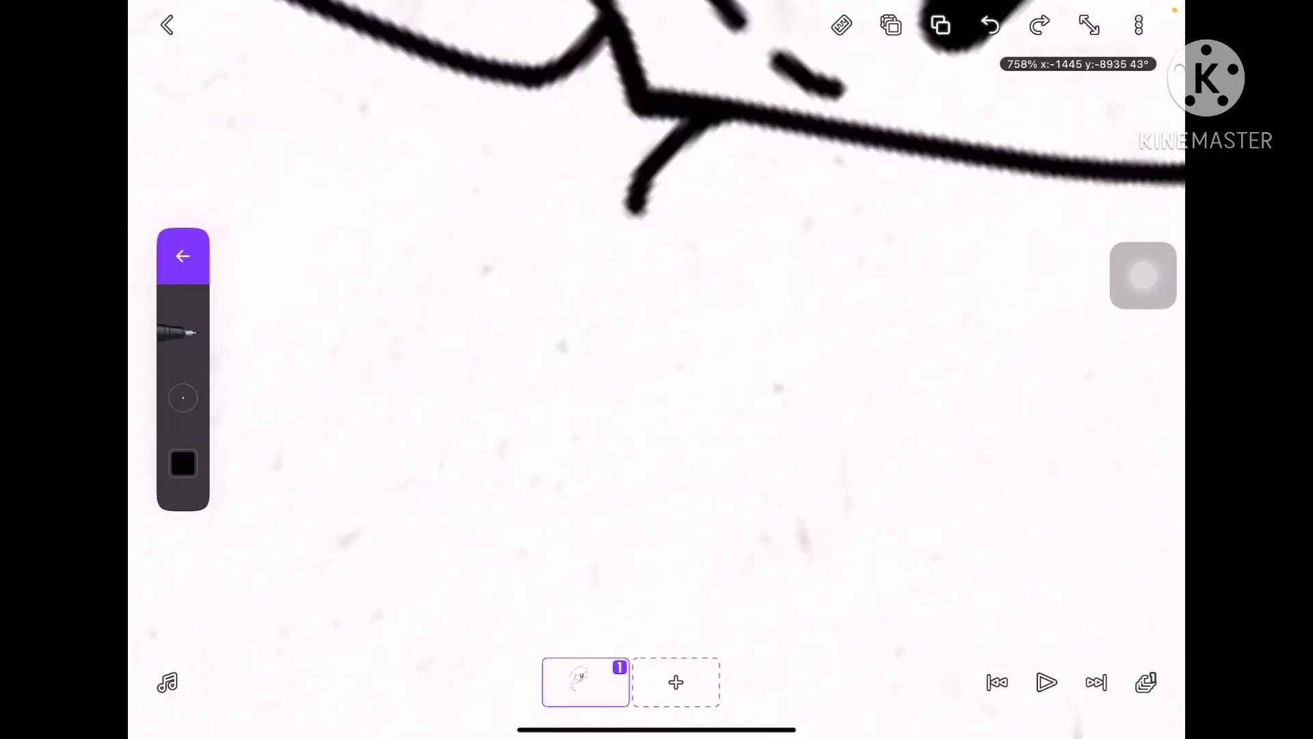
pyautogui.moveTo(634, 205); pyautogui.dragTo(762, 703)
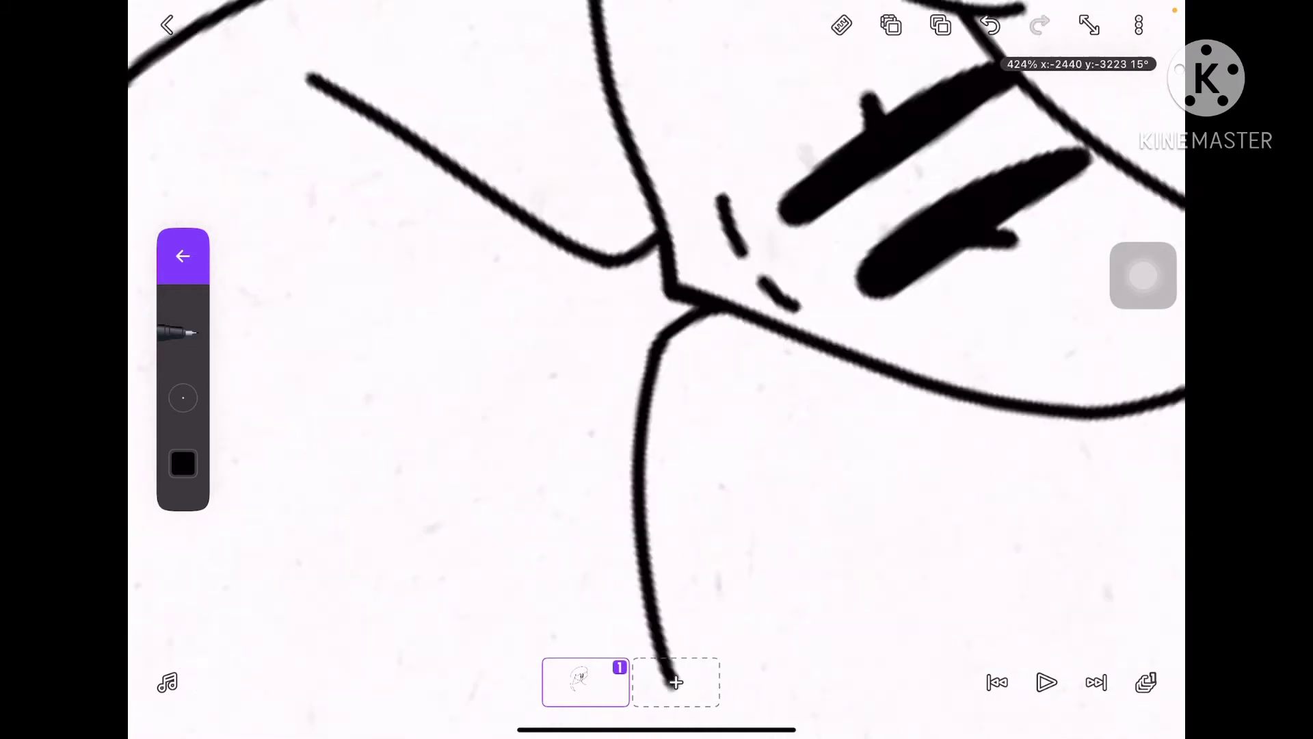
pyautogui.scroll(5, 657, 369)
pyautogui.moveTo(705, 172)
pyautogui.mouseDown()
pyautogui.moveTo(615, 352)
pyautogui.moveTo(688, 277)
pyautogui.mouseUp()
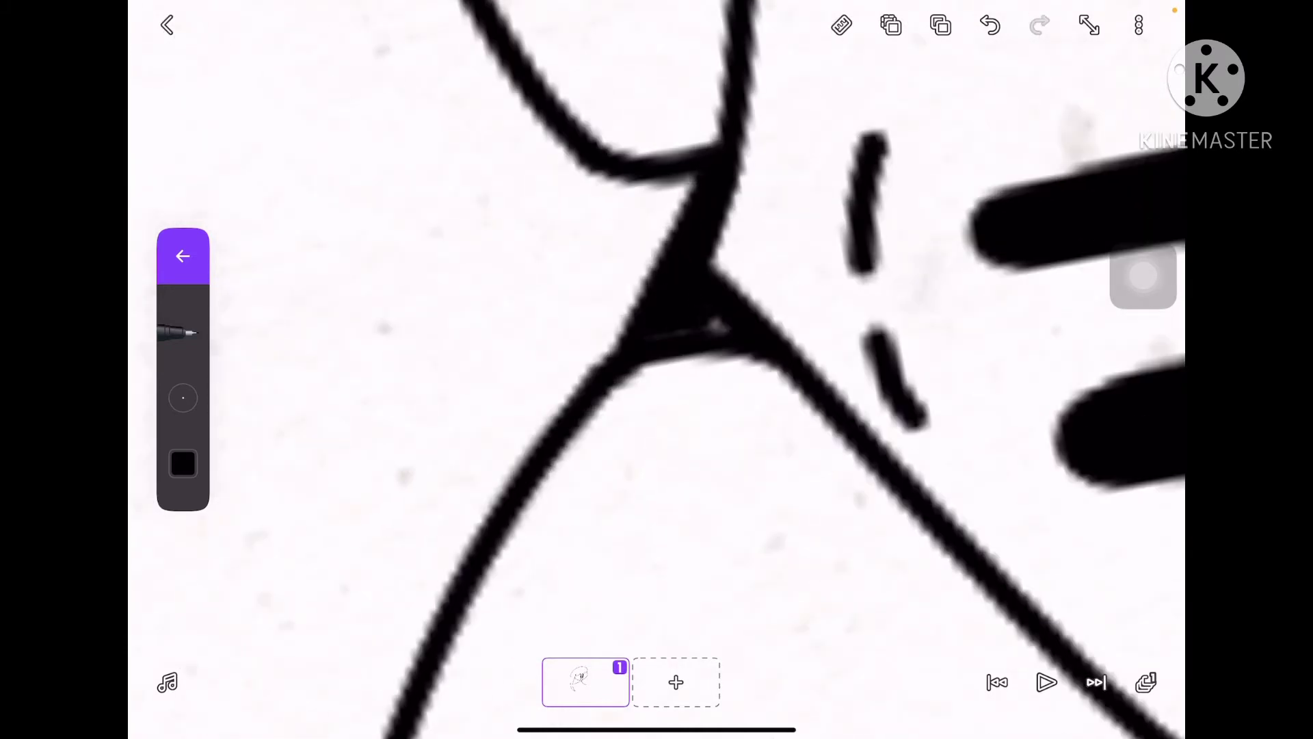
pyautogui.scroll(-5, 656, 369)
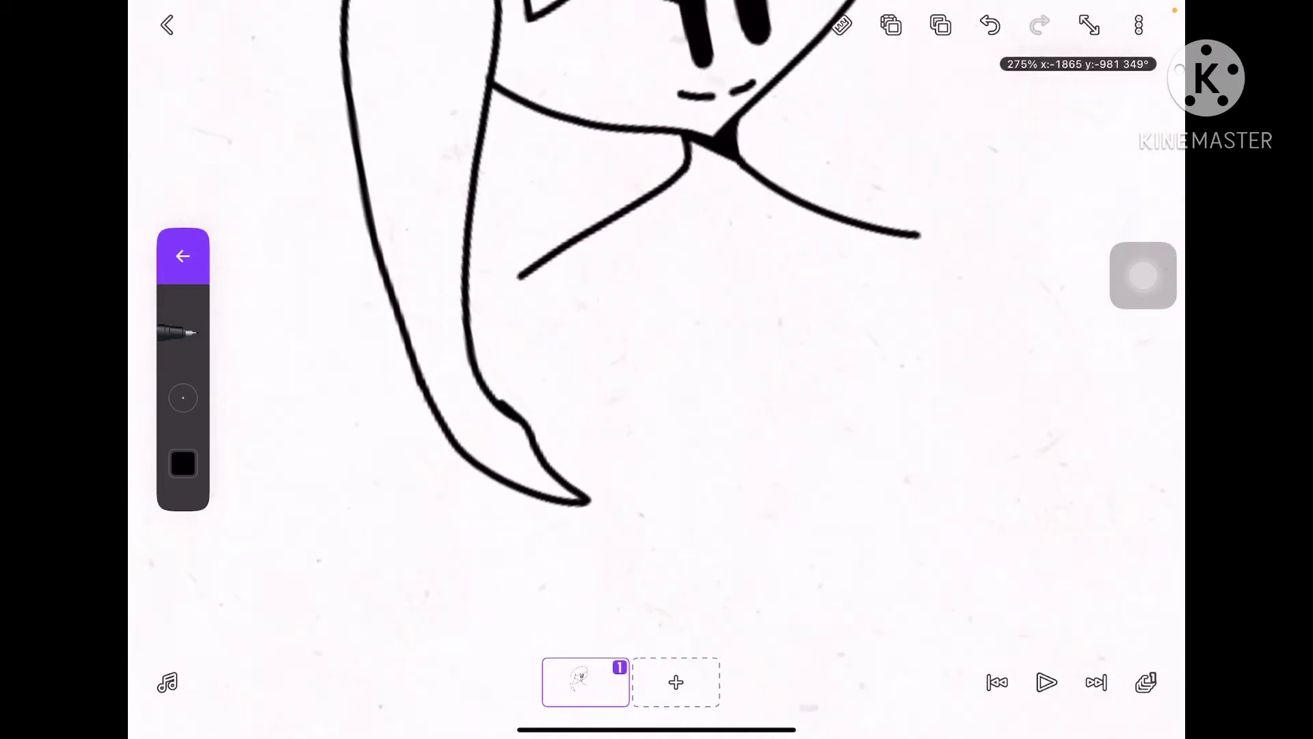
# Draw the body's right side curve under the shoulder, extending it down the page.
pyautogui.moveTo(808, 207); pyautogui.dragTo(795, 345)
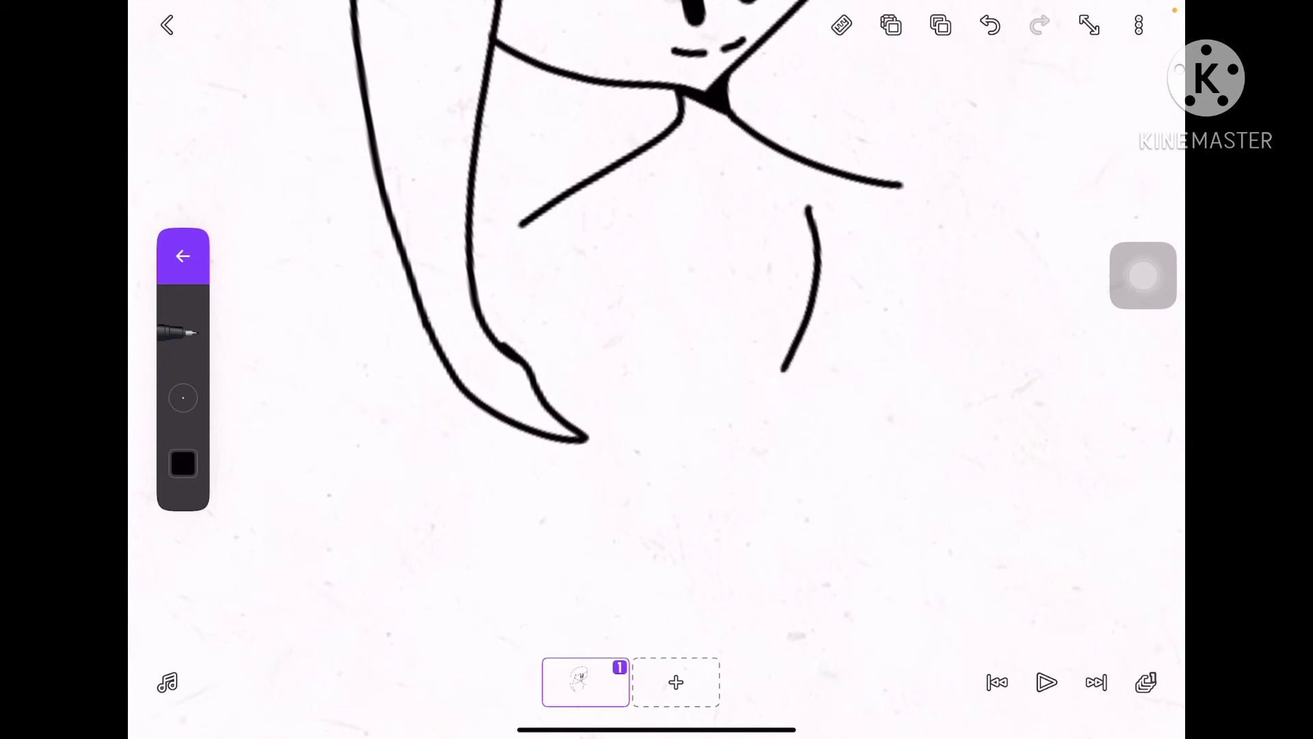
pyautogui.hotkey('ctrl', 'z')
pyautogui.moveTo(809, 274); pyautogui.dragTo(759, 437)
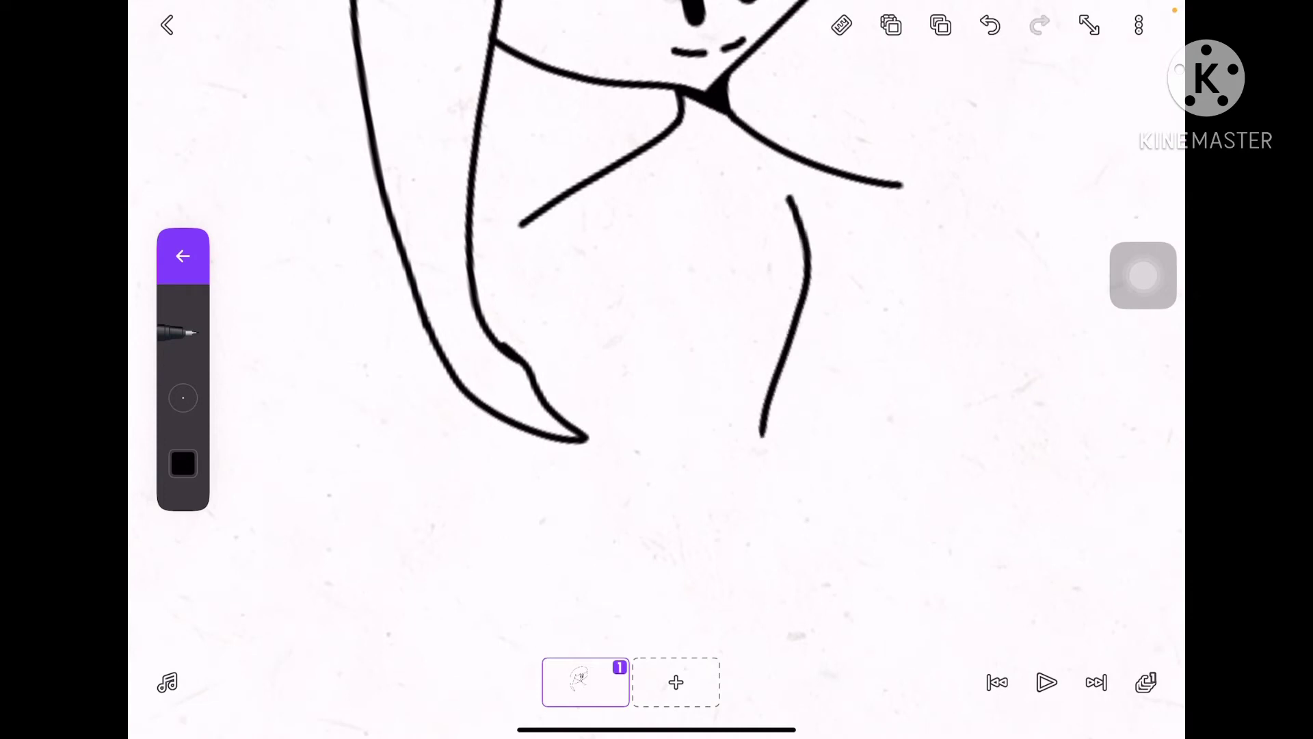
pyautogui.scroll(2, 657, 370)
pyautogui.moveTo(744, 258); pyautogui.dragTo(811, 736)
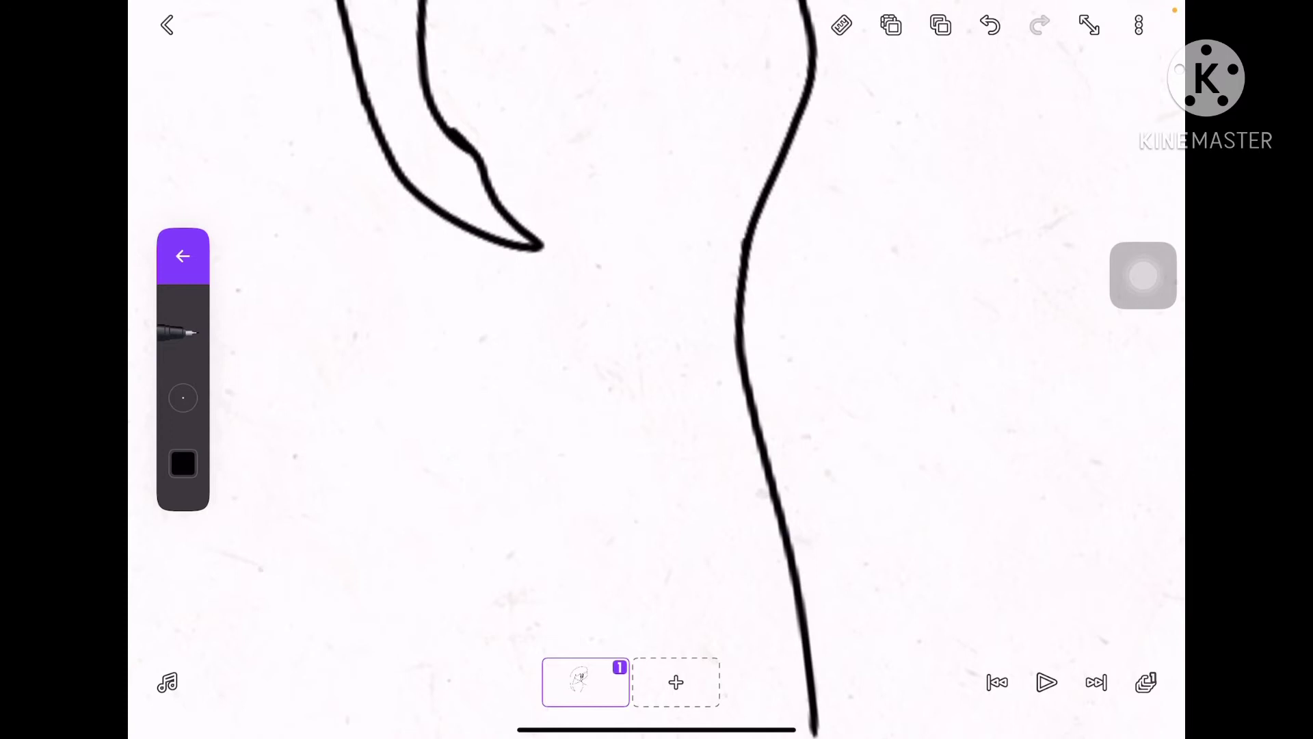
pyautogui.scroll(-5, 656, 369)
pyautogui.scroll(3, 656, 355)
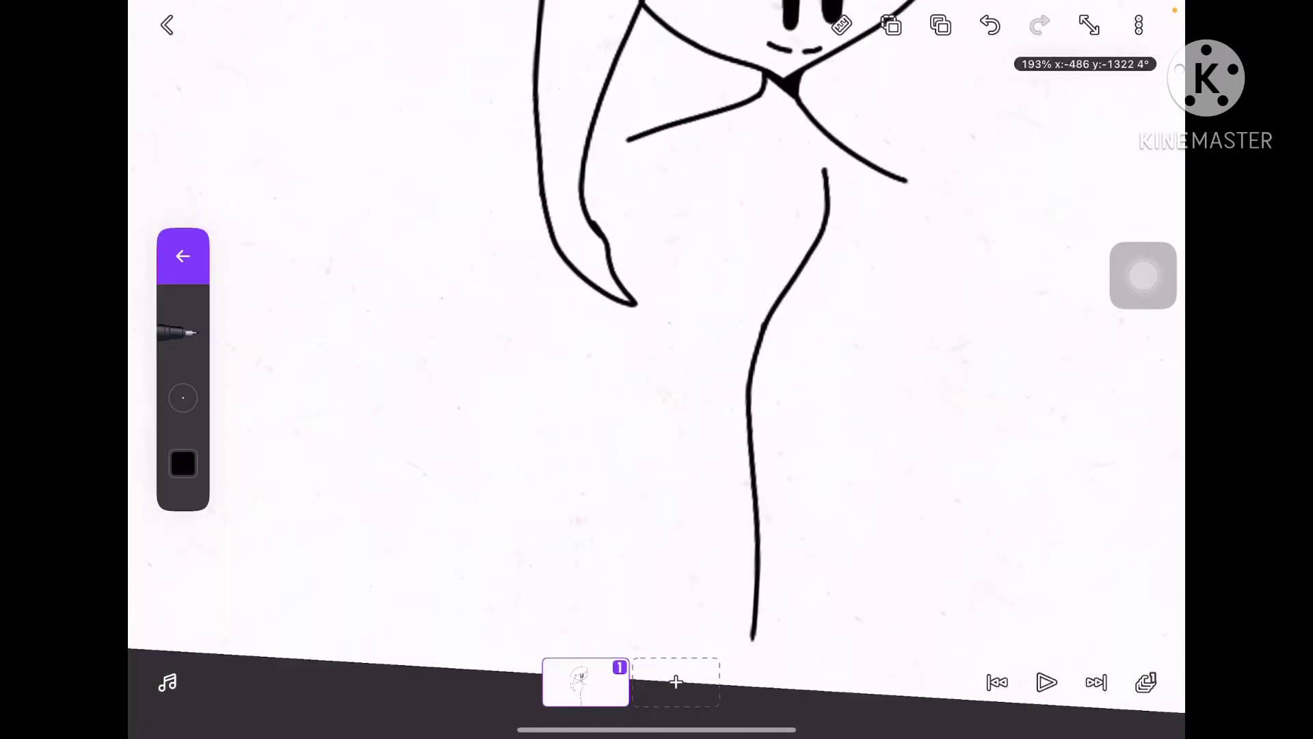
pyautogui.scroll(5, 806, 92)
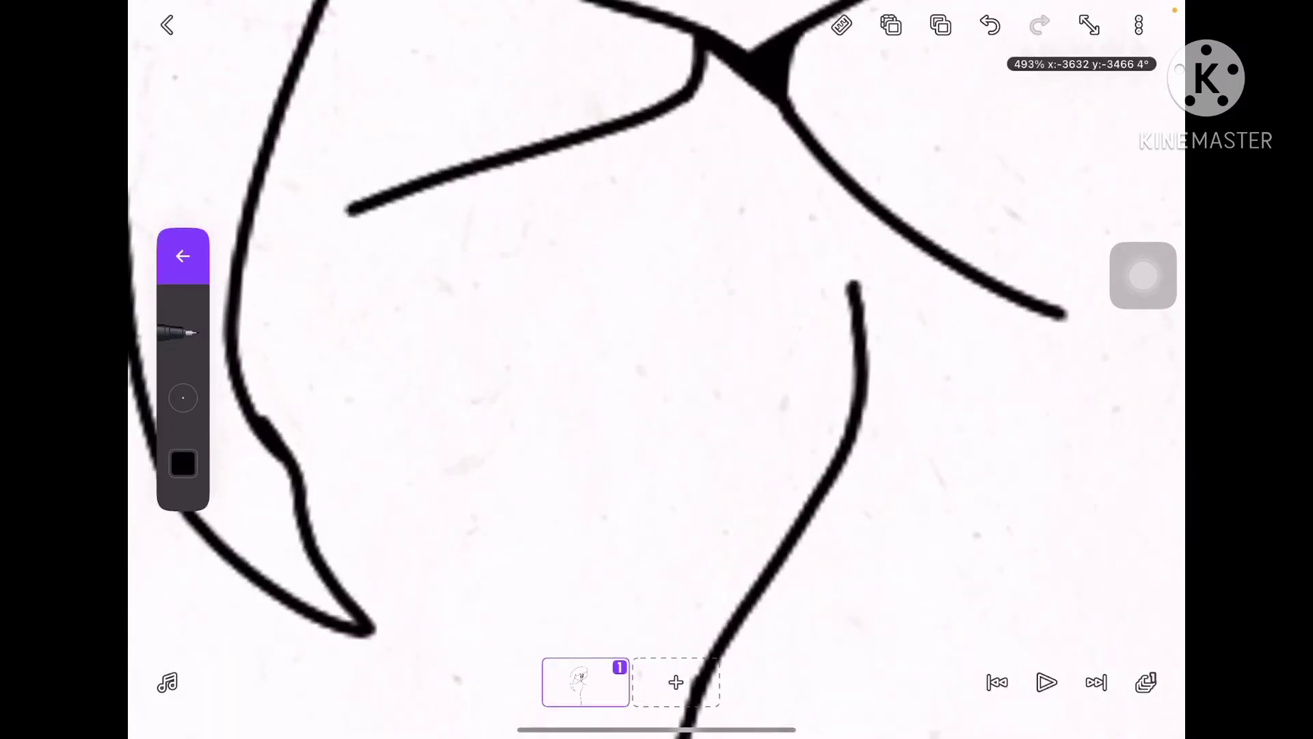
# Add a rounded neckline and a short line down from the left shoulder.
pyautogui.moveTo(614, 133)
pyautogui.mouseDown()
pyautogui.moveTo(756, 337)
pyautogui.moveTo(813, 137)
pyautogui.mouseUp()
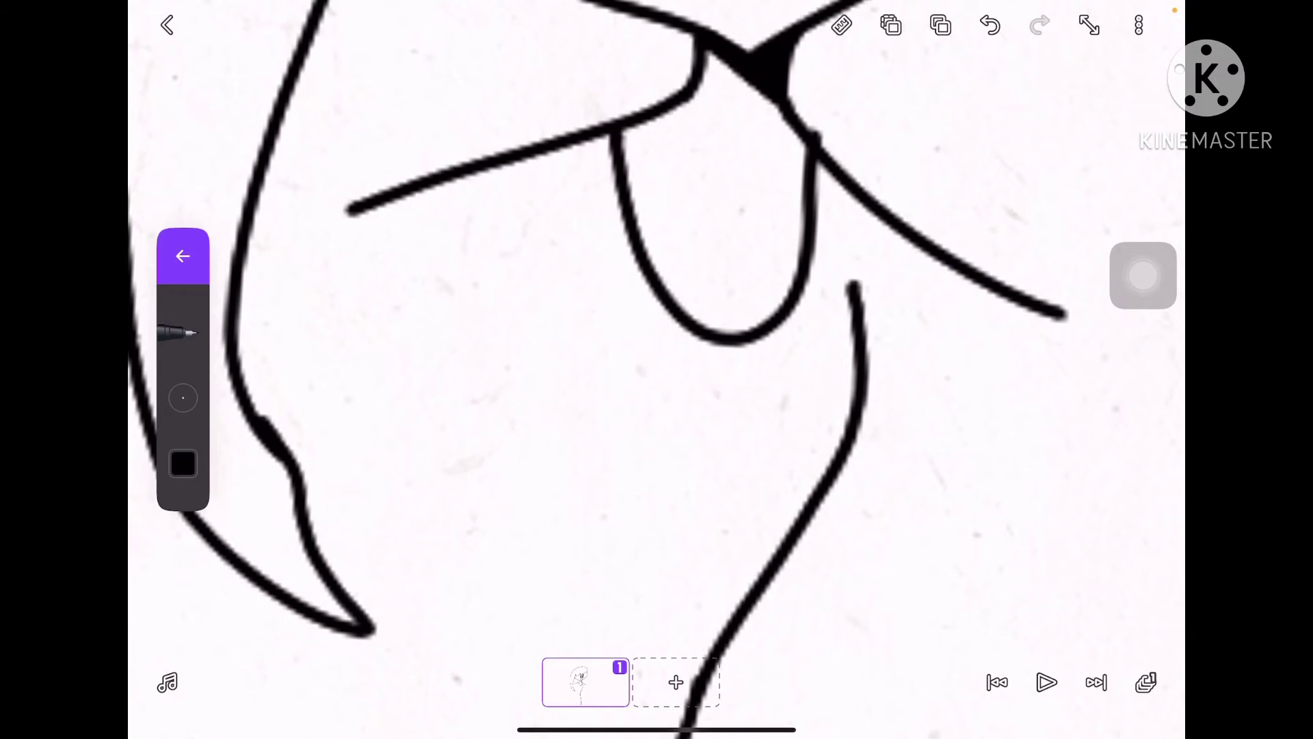
pyautogui.scroll(-5, 752, 342)
pyautogui.scroll(2, 752, 342)
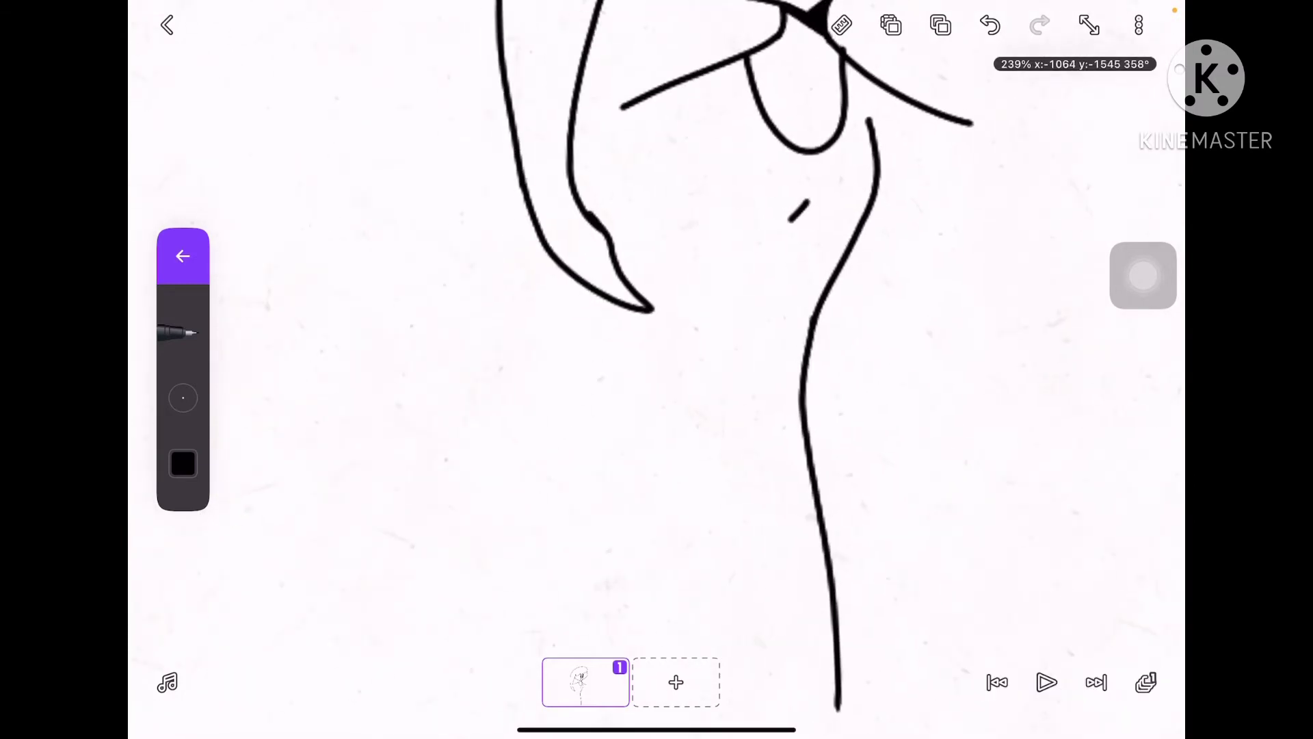
pyautogui.moveTo(622, 107); pyautogui.dragTo(591, 188)
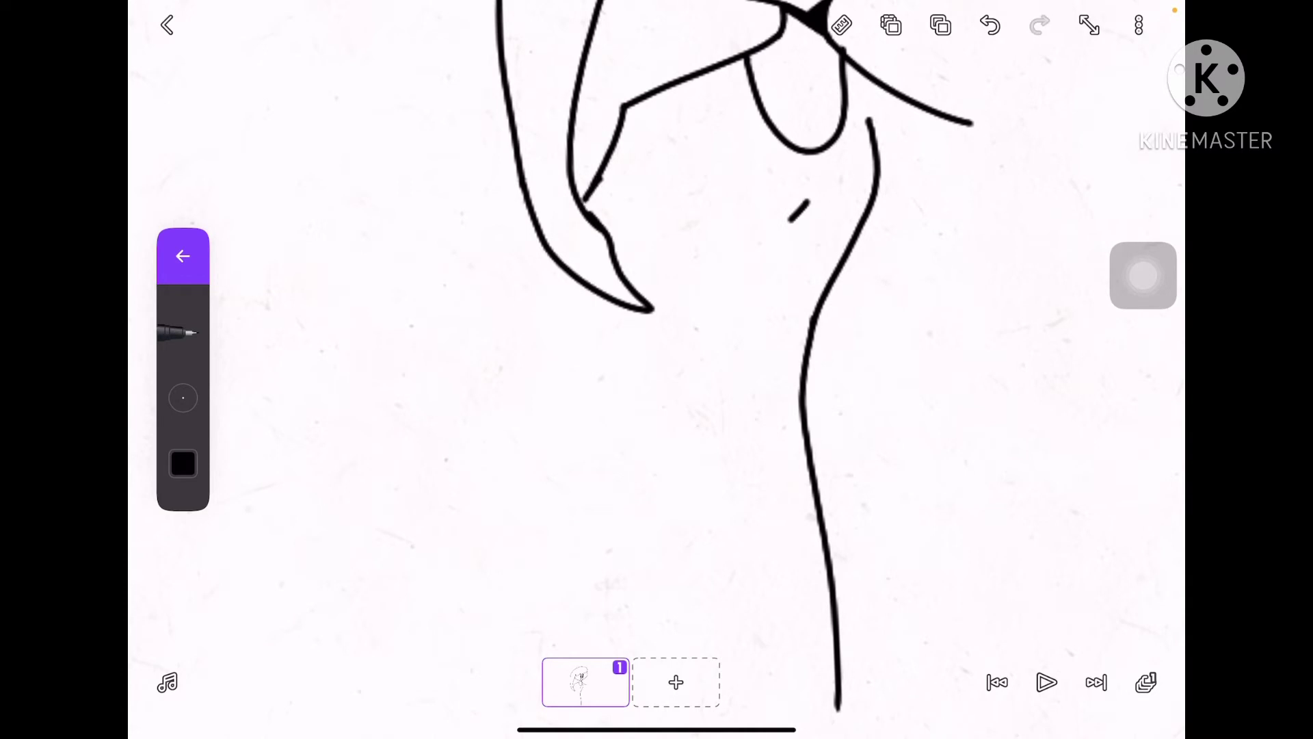
# Draw the boxy left sleeve and lasso-delete the stray top of its vertical line.
pyautogui.moveTo(499, 366); pyautogui.dragTo(691, 413)
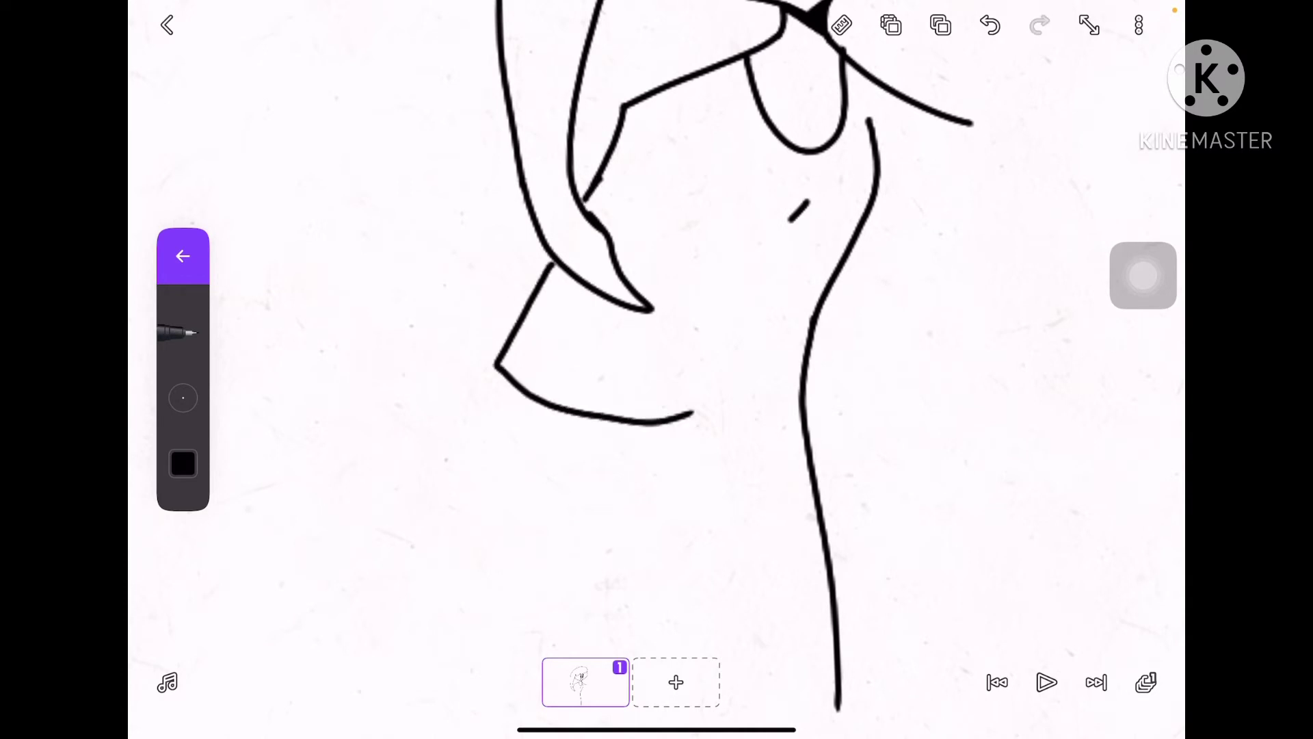
pyautogui.moveTo(709, 170); pyautogui.dragTo(692, 413)
pyautogui.scroll(5, 684, 342)
pyautogui.click(183, 256)
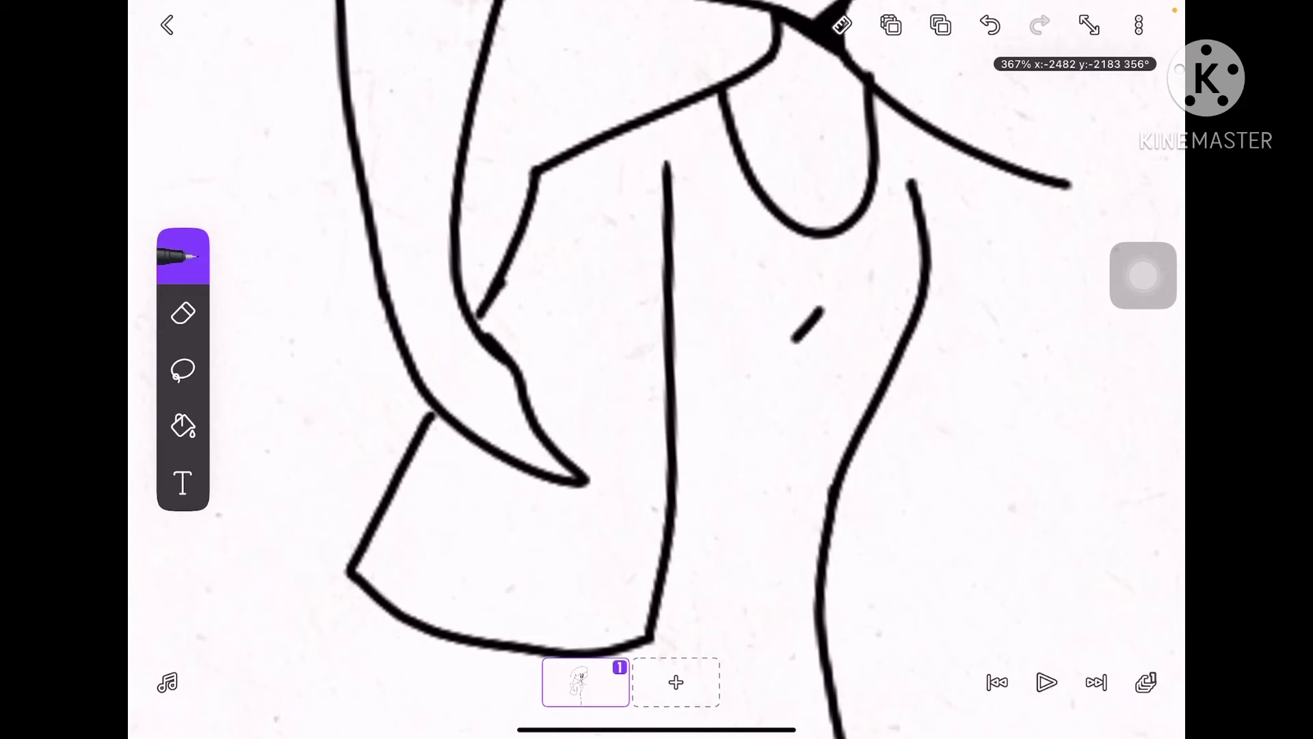
pyautogui.click(183, 370)
pyautogui.moveTo(662, 137)
pyautogui.mouseDown()
pyautogui.moveTo(694, 219)
pyautogui.moveTo(662, 136)
pyautogui.mouseUp()
pyautogui.click(1131, 411)
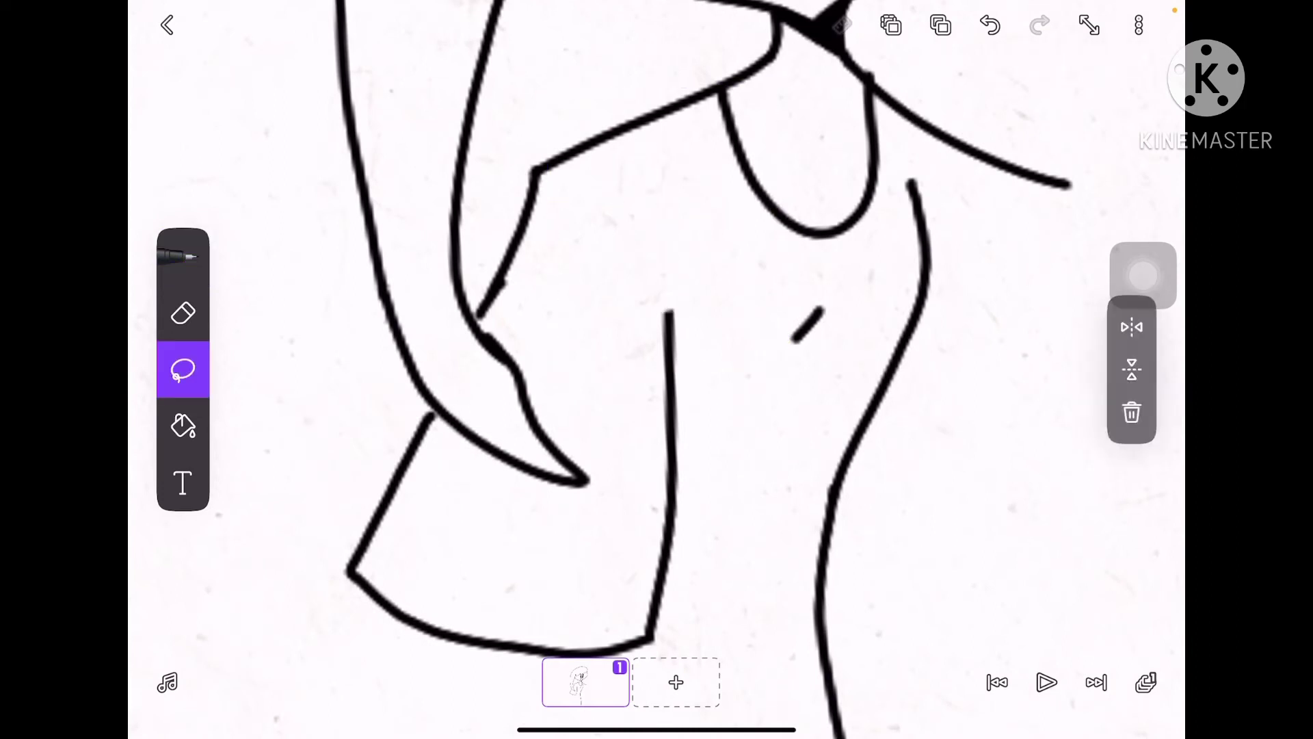
# Move the view to the lower body and try a joining line across the line ends, undoing it.
pyautogui.moveTo(684, 479); pyautogui.dragTo(718, 137)
pyautogui.scroll(3, 821, 322)
pyautogui.click(183, 256)
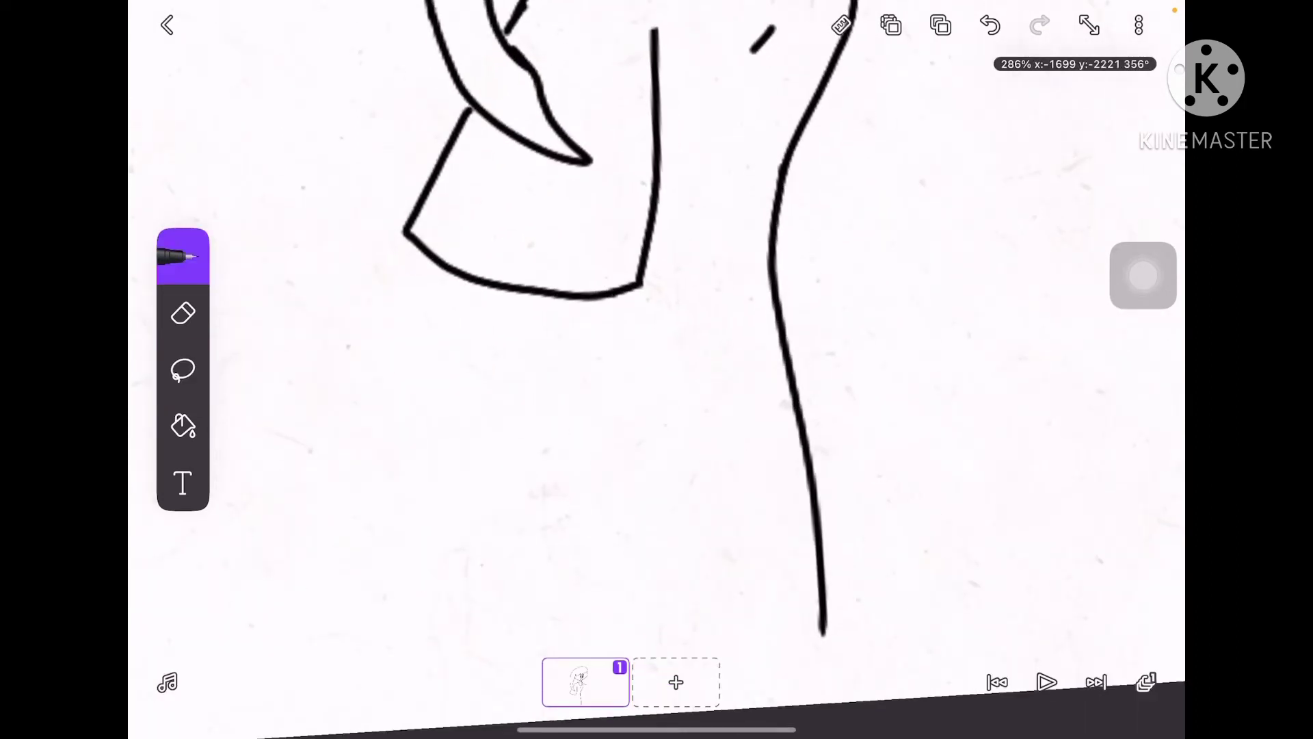
pyautogui.moveTo(684, 478)
pyautogui.mouseDown()
pyautogui.moveTo(684, 342)
pyautogui.moveTo(602, 274)
pyautogui.mouseUp()
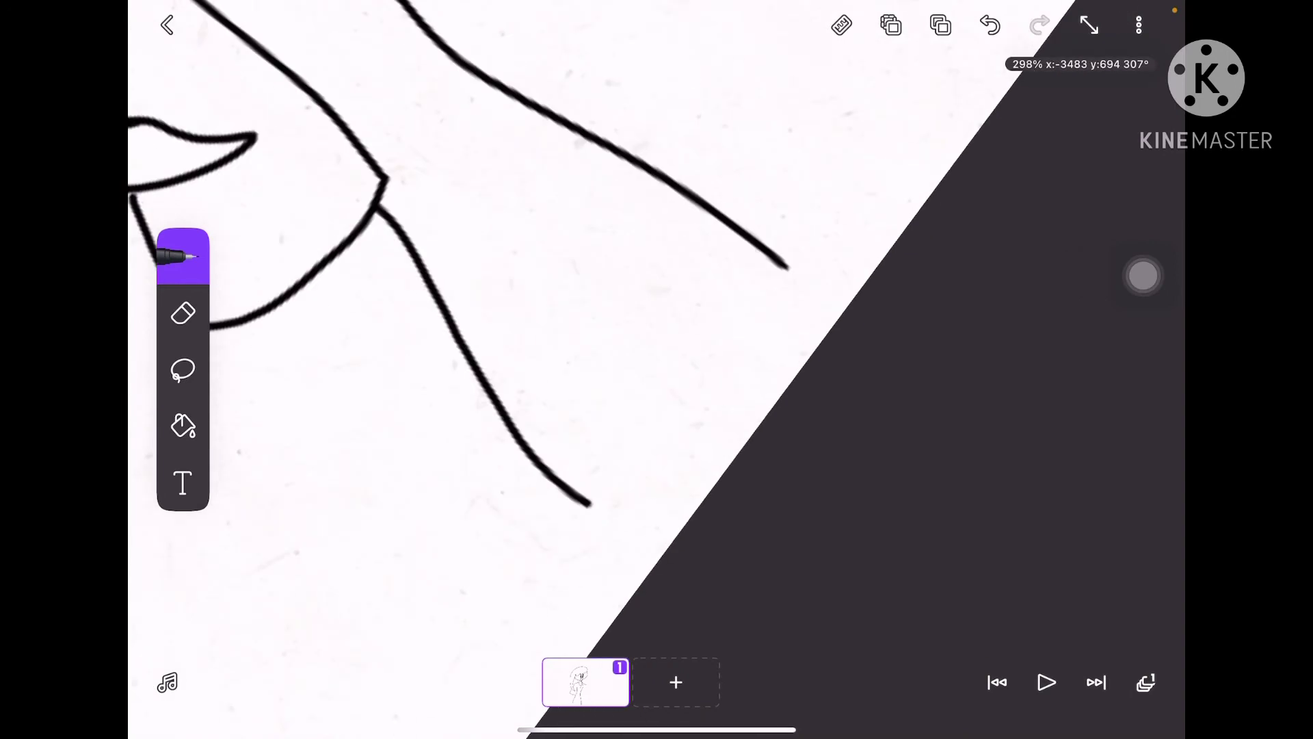
pyautogui.moveTo(592, 506); pyautogui.dragTo(802, 260)
pyautogui.hotkey('ctrl', 'z')
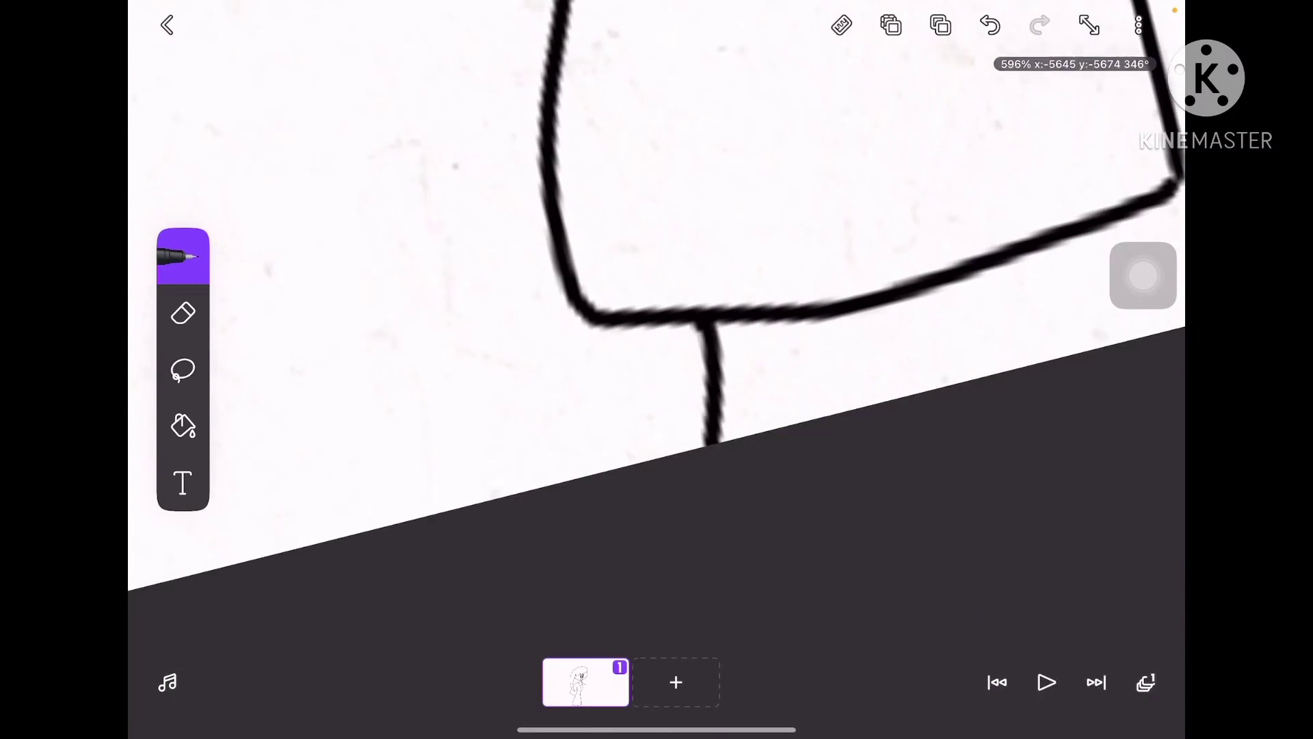
# Draw the two legs below the dress hem.
pyautogui.moveTo(1034, 250); pyautogui.dragTo(1030, 364)
pyautogui.moveTo(868, 307); pyautogui.dragTo(889, 400)
# Draw the left arm down from the sleeve ending in a hand with fingers.
pyautogui.scroll(-5, 657, 369)
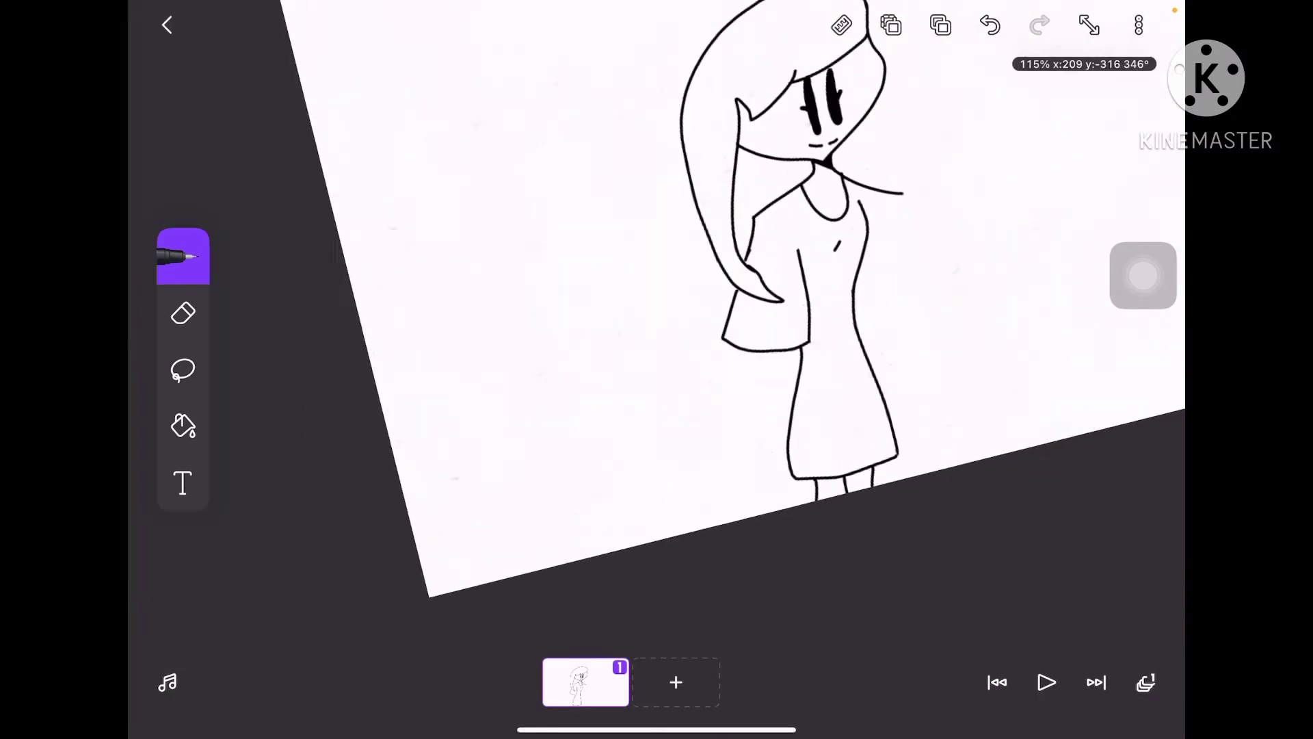
pyautogui.scroll(5, 656, 369)
pyautogui.moveTo(639, 328); pyautogui.dragTo(574, 657)
pyautogui.scroll(-1, 657, 369)
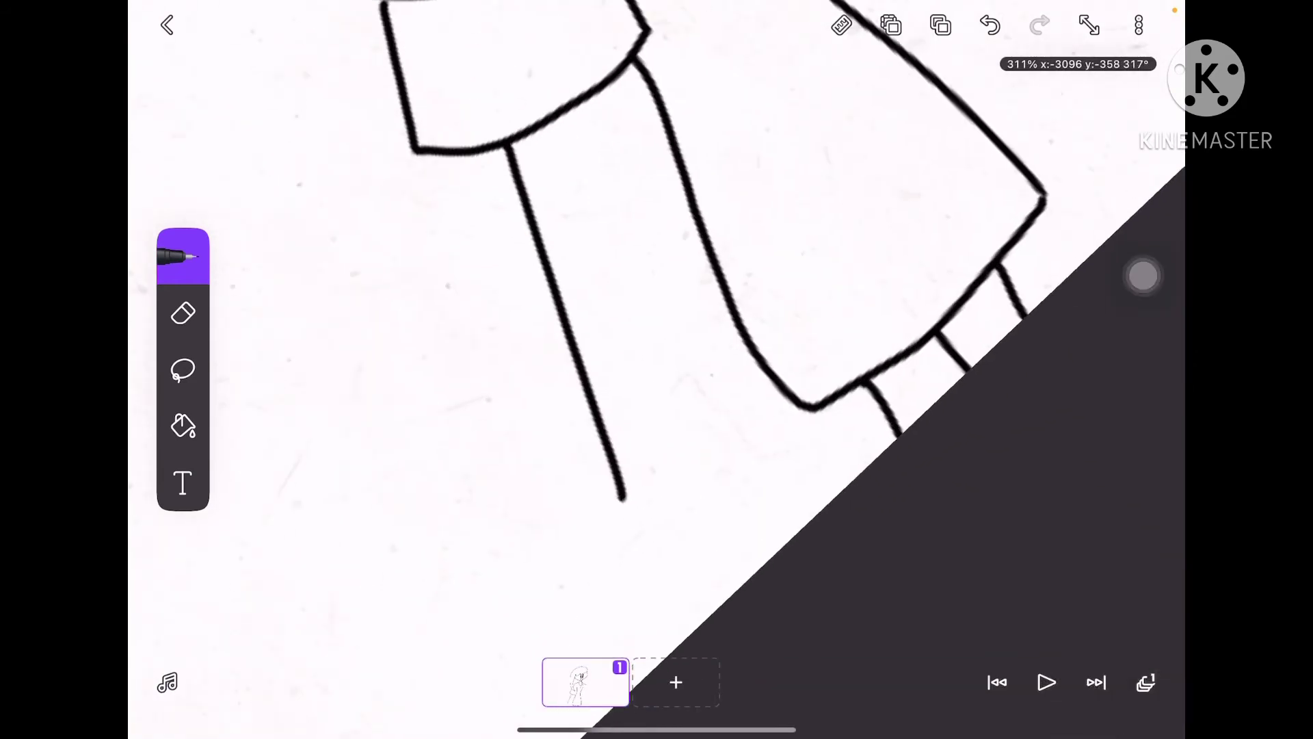
pyautogui.moveTo(621, 496)
pyautogui.mouseDown()
pyautogui.moveTo(630, 547)
pyautogui.moveTo(646, 490)
pyautogui.moveTo(617, 221)
pyautogui.mouseUp()
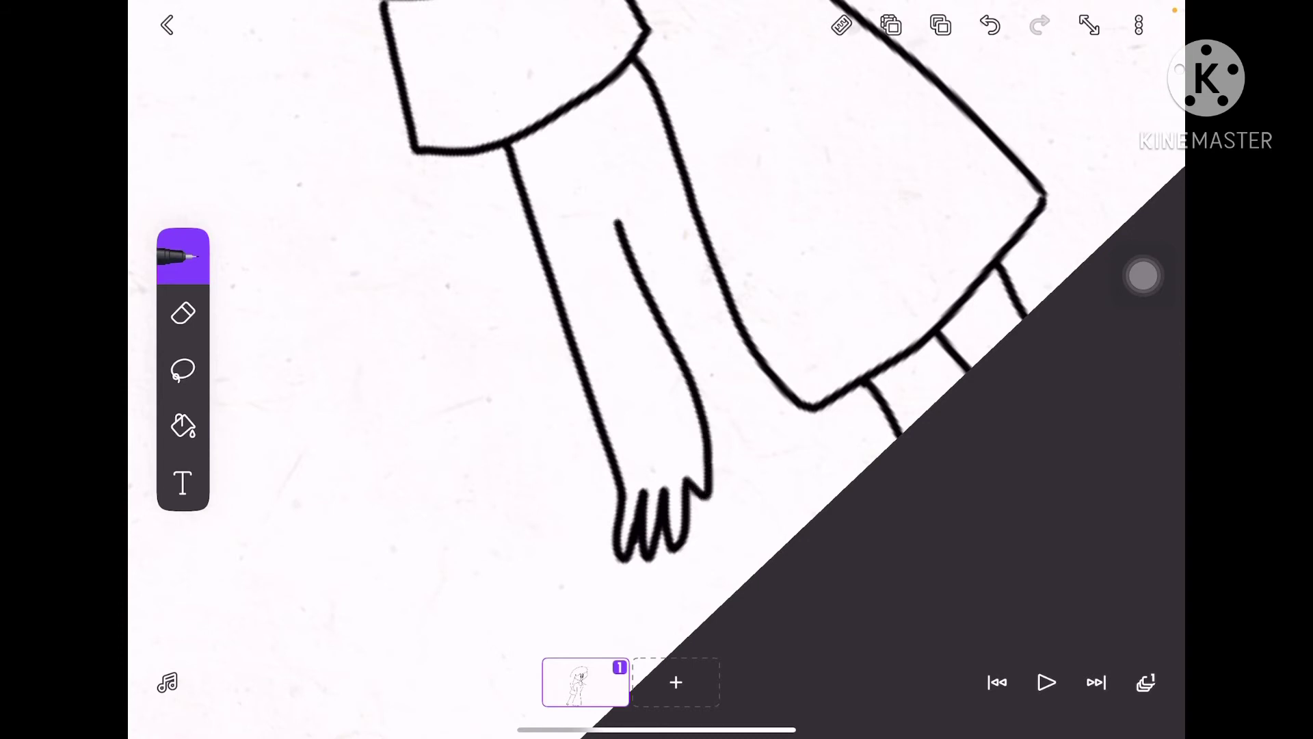
pyautogui.scroll(3, 656, 369)
pyautogui.scroll(-5, 657, 369)
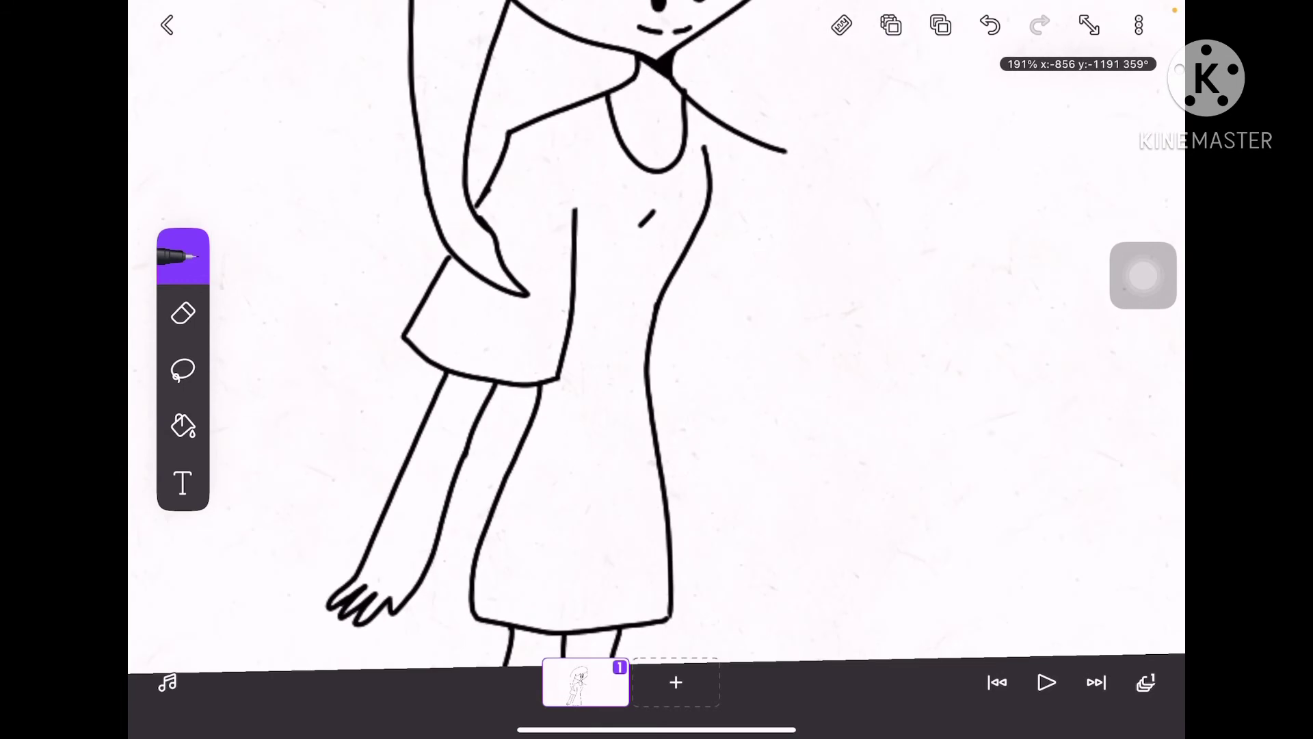
# Draw a leg line down from the dress and join it up to the hem curve.
pyautogui.moveTo(784, 152); pyautogui.dragTo(793, 356)
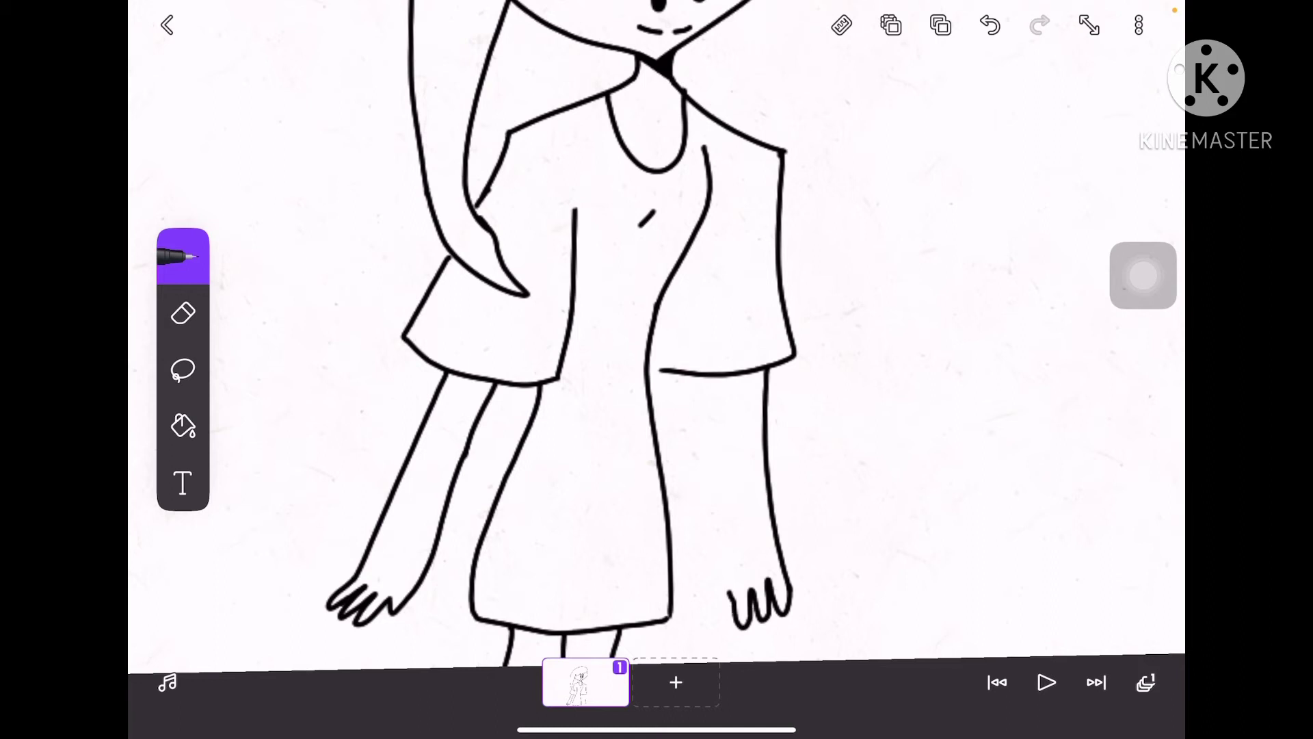
pyautogui.scroll(10, 718, 373)
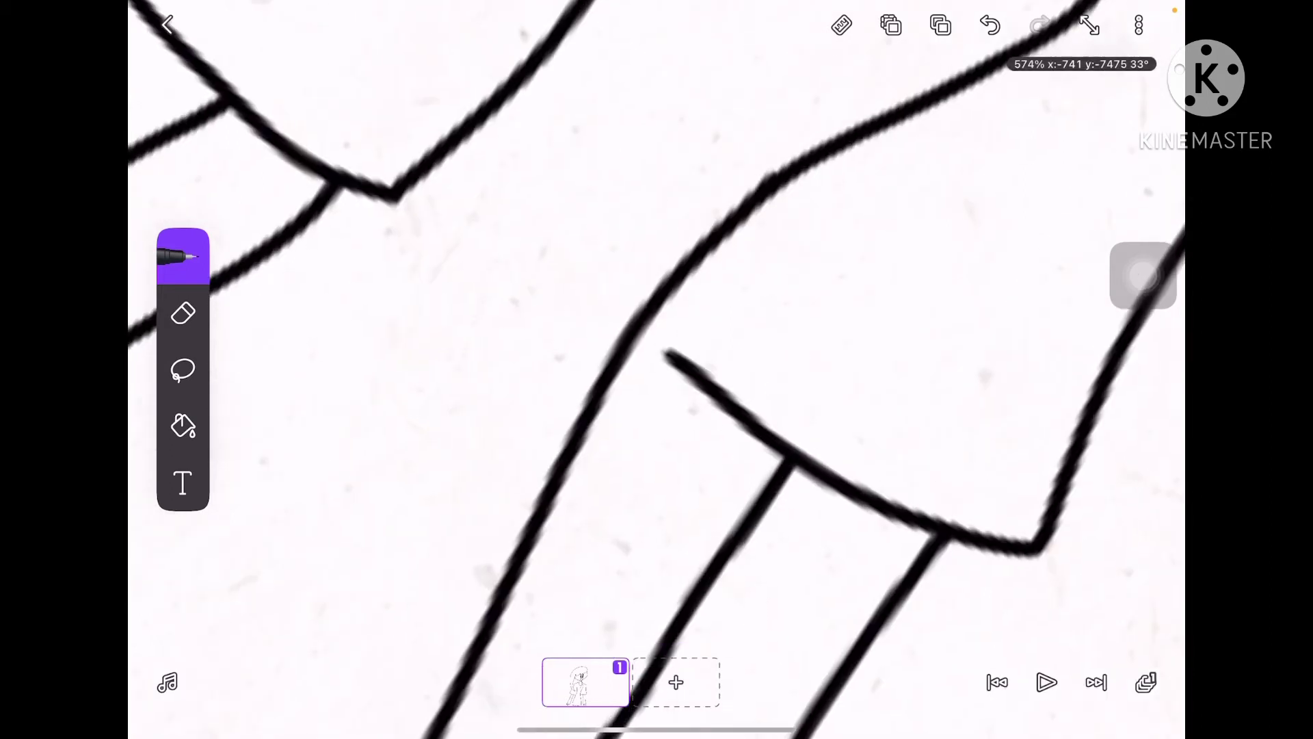
pyautogui.moveTo(530, 284); pyautogui.dragTo(567, 410)
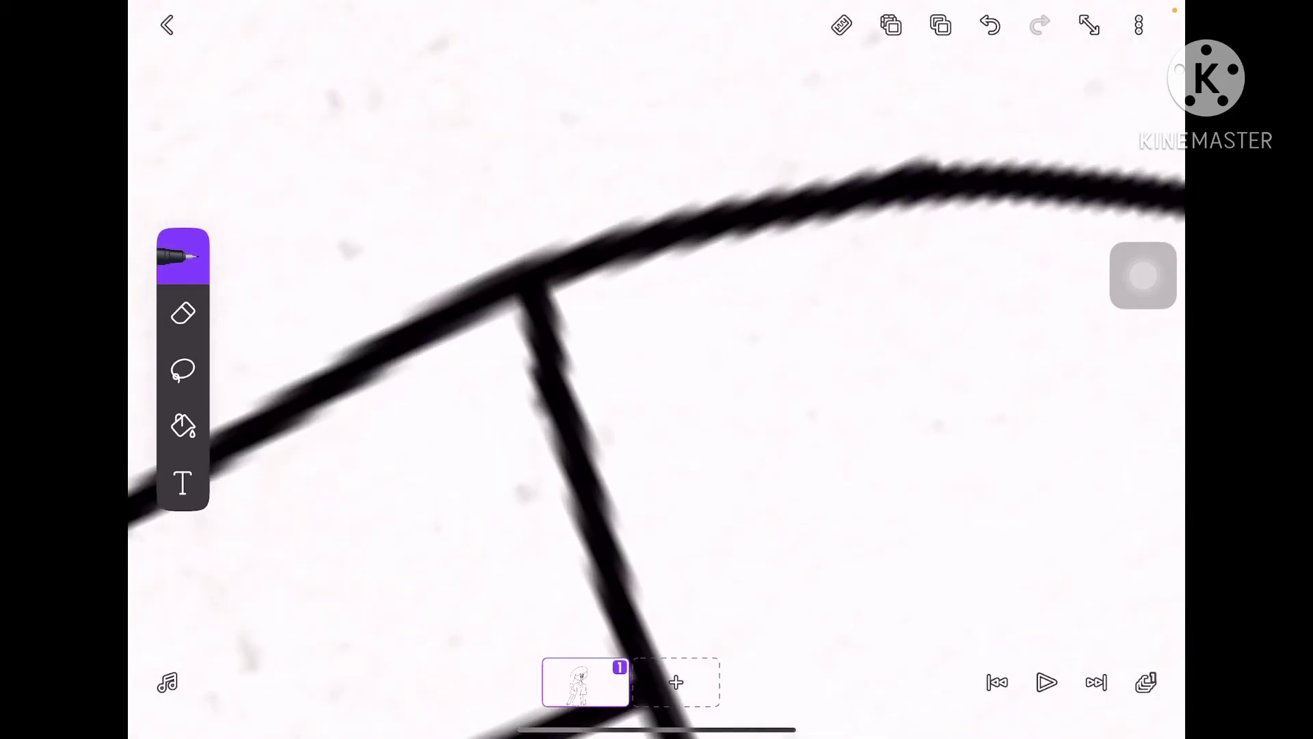
pyautogui.scroll(-10, 657, 342)
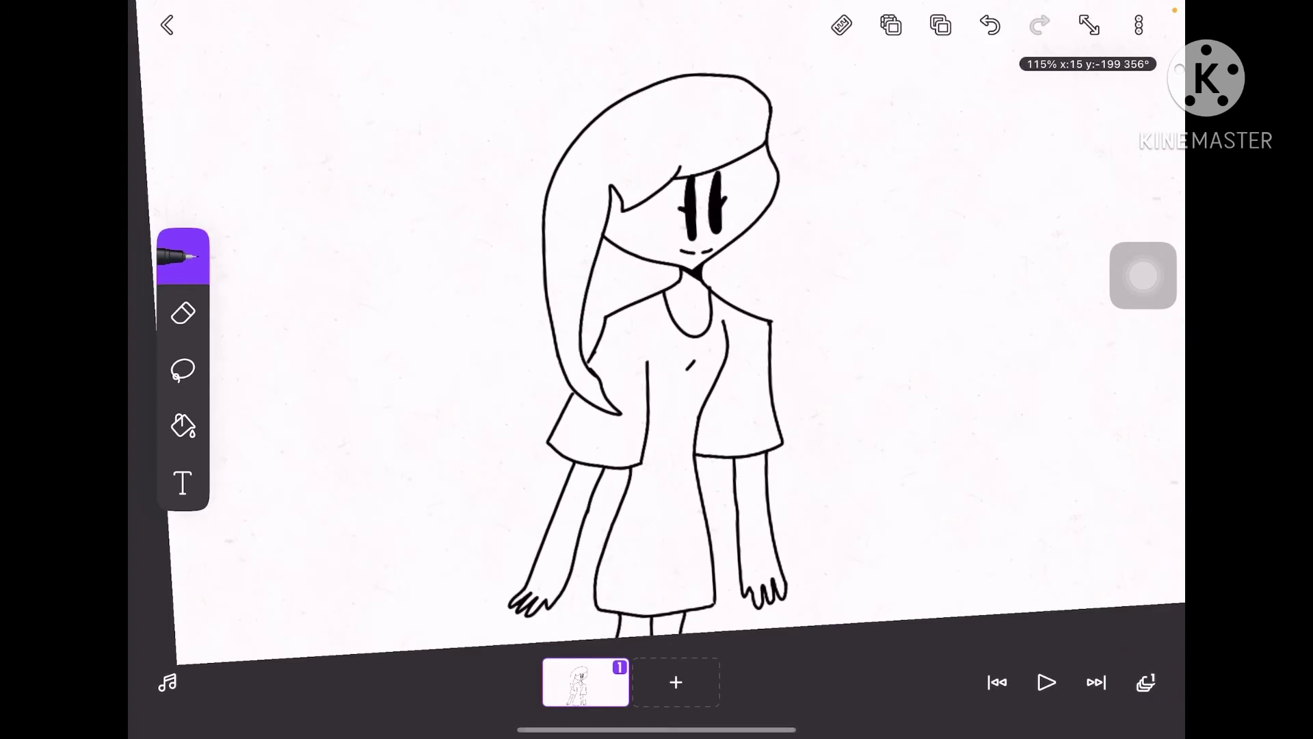
# Add frame 2 and paste the copied head onto it, nudged slightly down.
pyautogui.click(1147, 682)
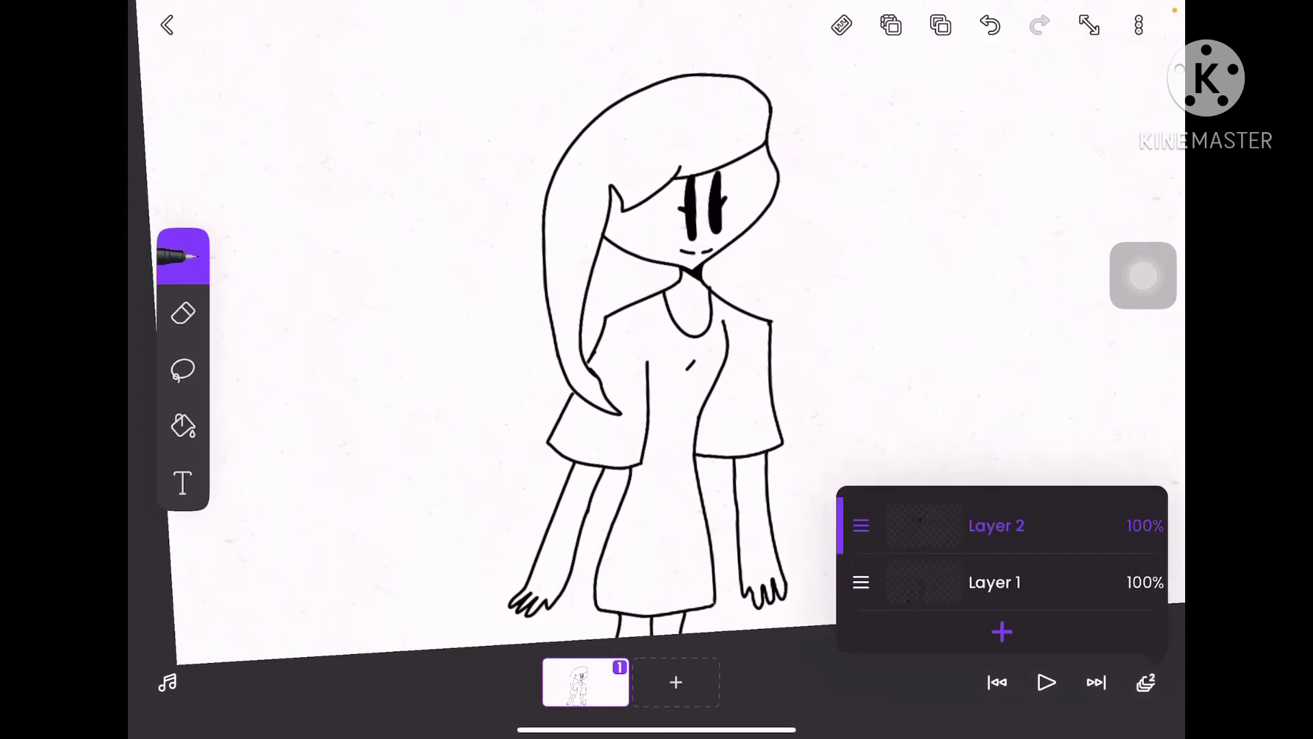
pyautogui.click(1147, 682)
pyautogui.click(675, 682)
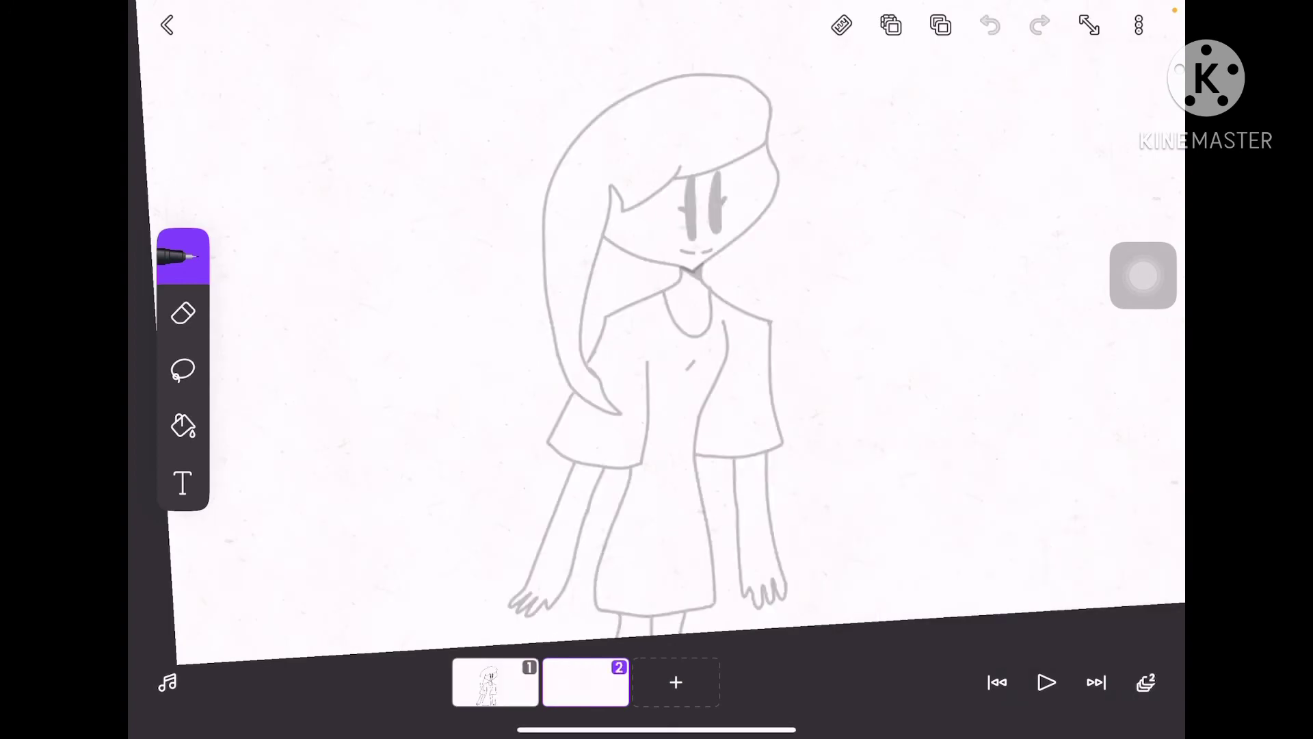
pyautogui.click(183, 369)
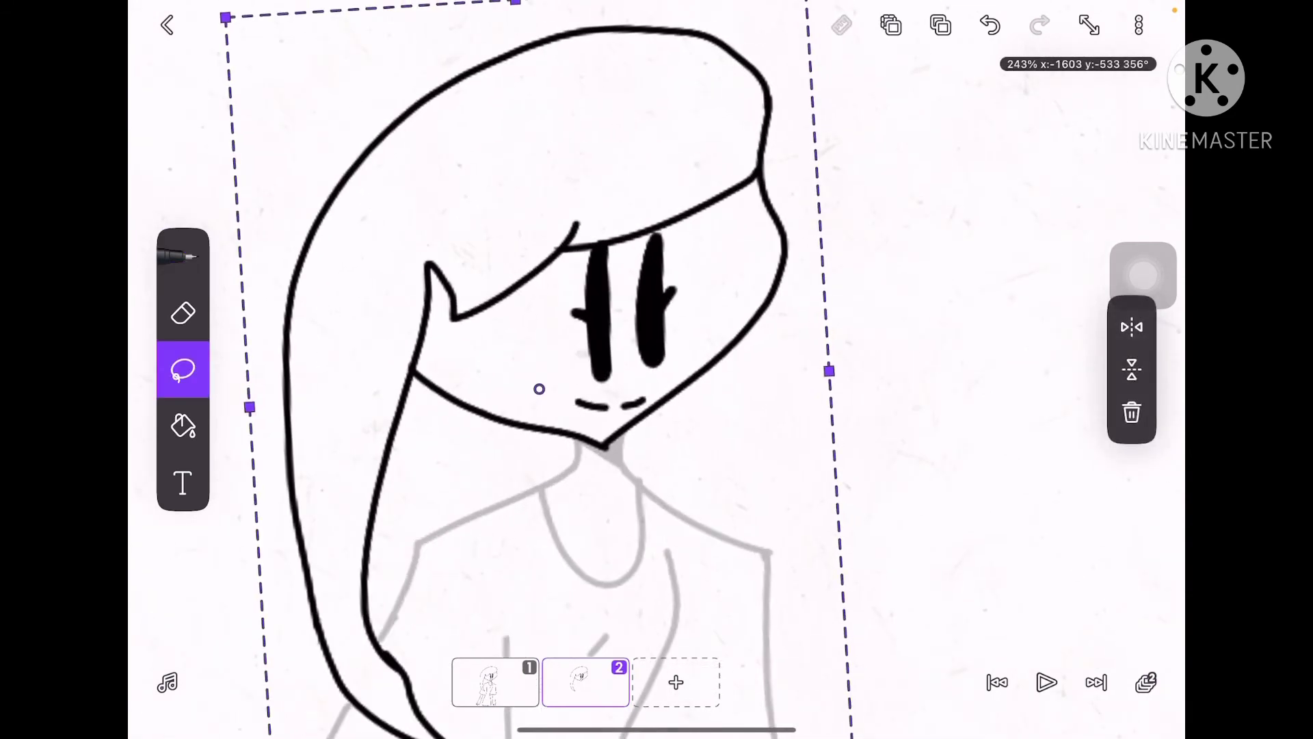
pyautogui.moveTo(539, 389); pyautogui.dragTo(539, 397)
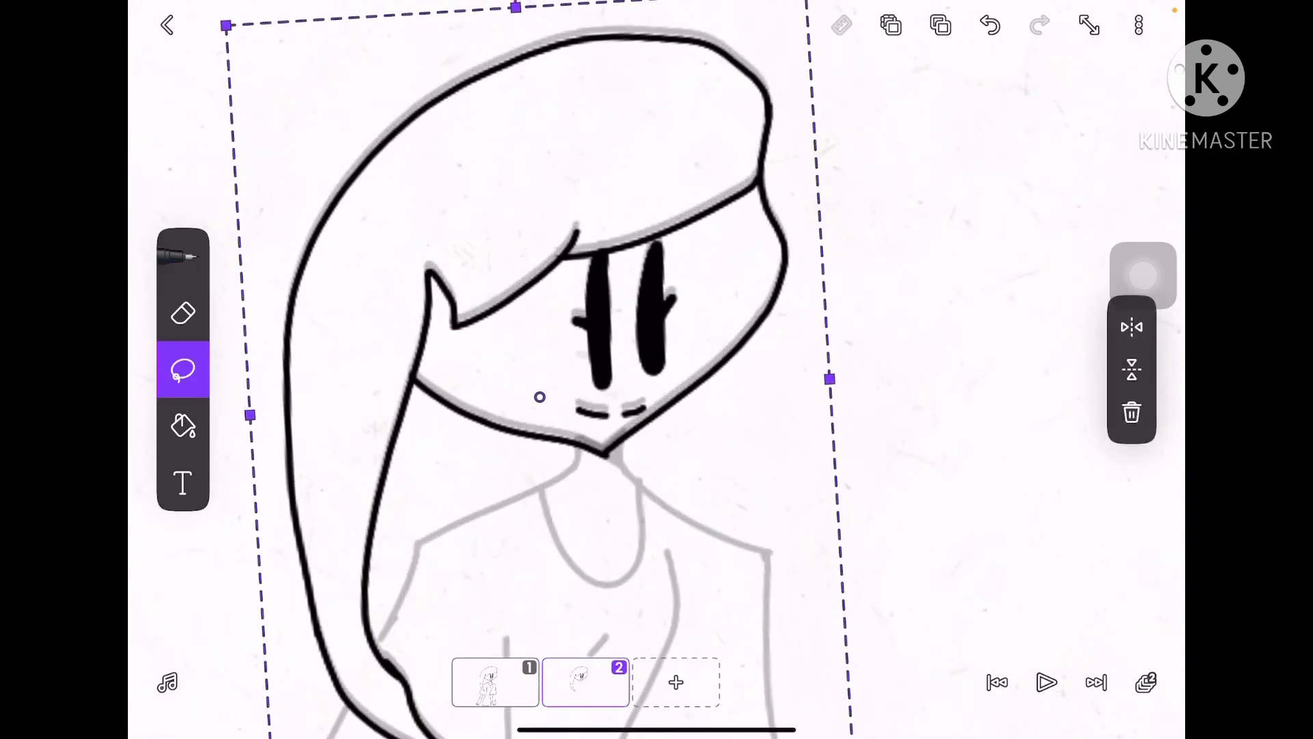
# Add frame 3 with the head pasted slightly lower, then compare with frame 2.
pyautogui.click(676, 682)
pyautogui.click(941, 25)
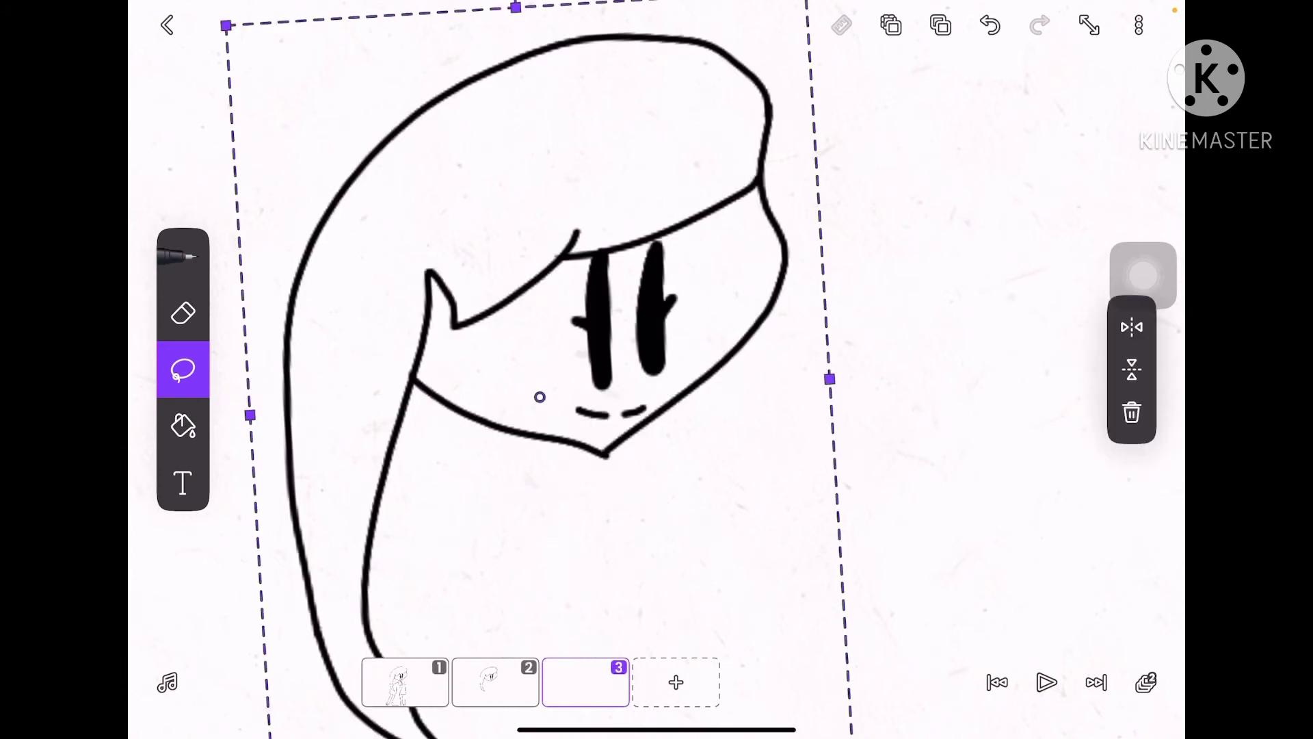
pyautogui.moveTo(540, 396); pyautogui.dragTo(540, 409)
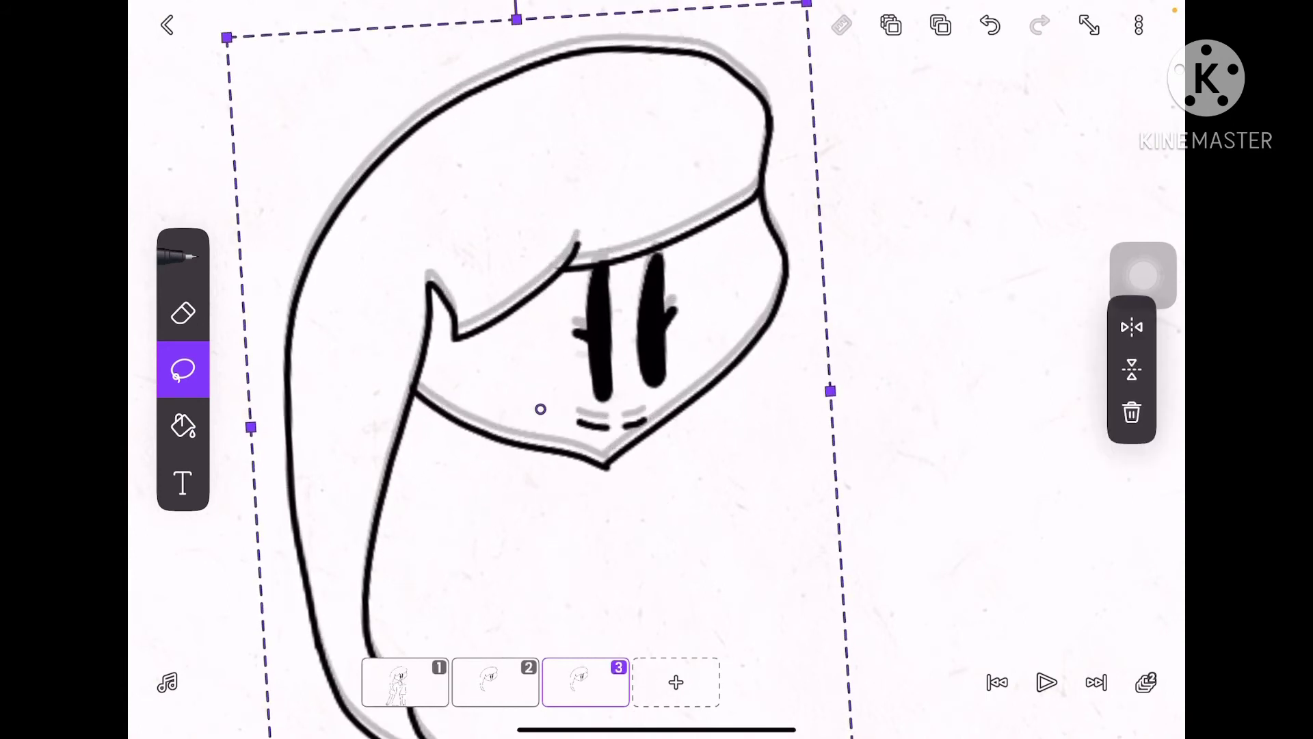
pyautogui.moveTo(848, 657)
pyautogui.mouseDown()
pyautogui.moveTo(223, 657)
pyautogui.moveTo(938, 657)
pyautogui.moveTo(587, 657)
pyautogui.mouseUp()
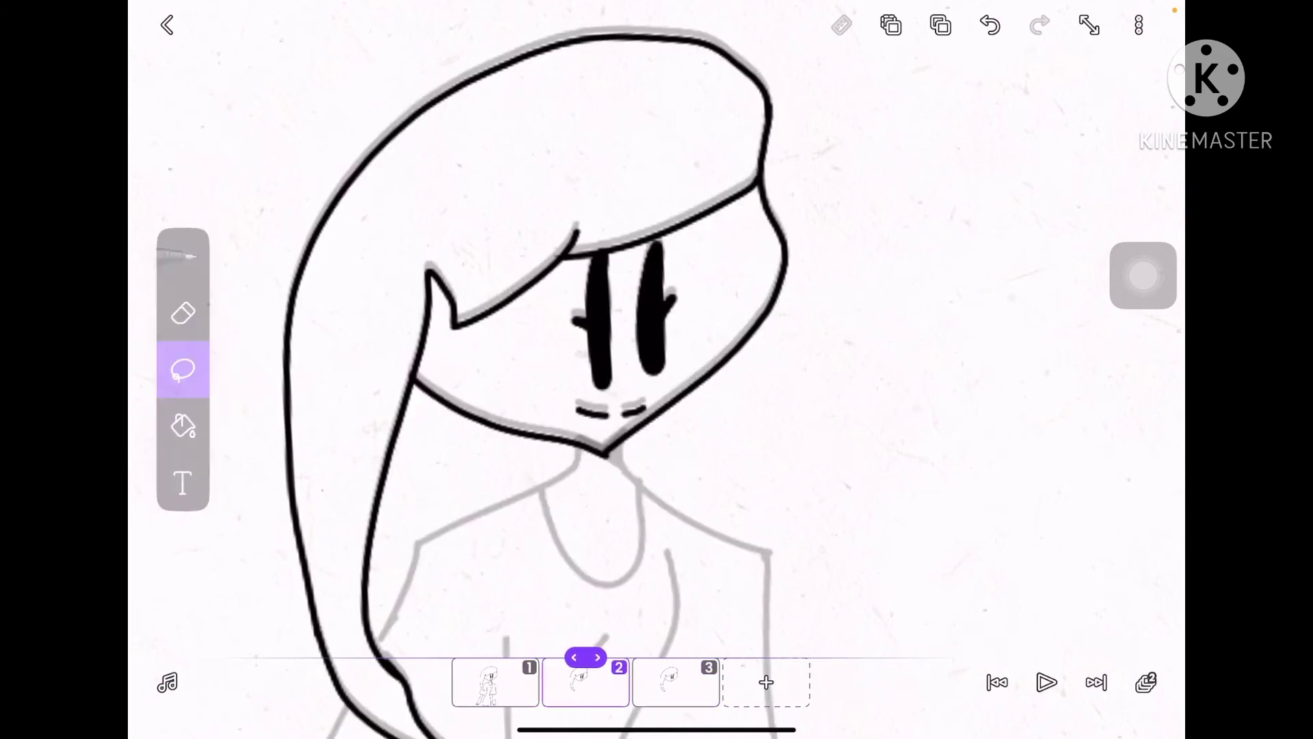
# Add frames 4 and 5, pasting the head onto each.
pyautogui.click(766, 682)
pyautogui.click(941, 25)
pyautogui.moveTo(879, 657)
pyautogui.mouseDown()
pyautogui.moveTo(219, 657)
pyautogui.moveTo(940, 656)
pyautogui.moveTo(227, 657)
pyautogui.mouseUp()
pyautogui.click(677, 682)
pyautogui.click(941, 26)
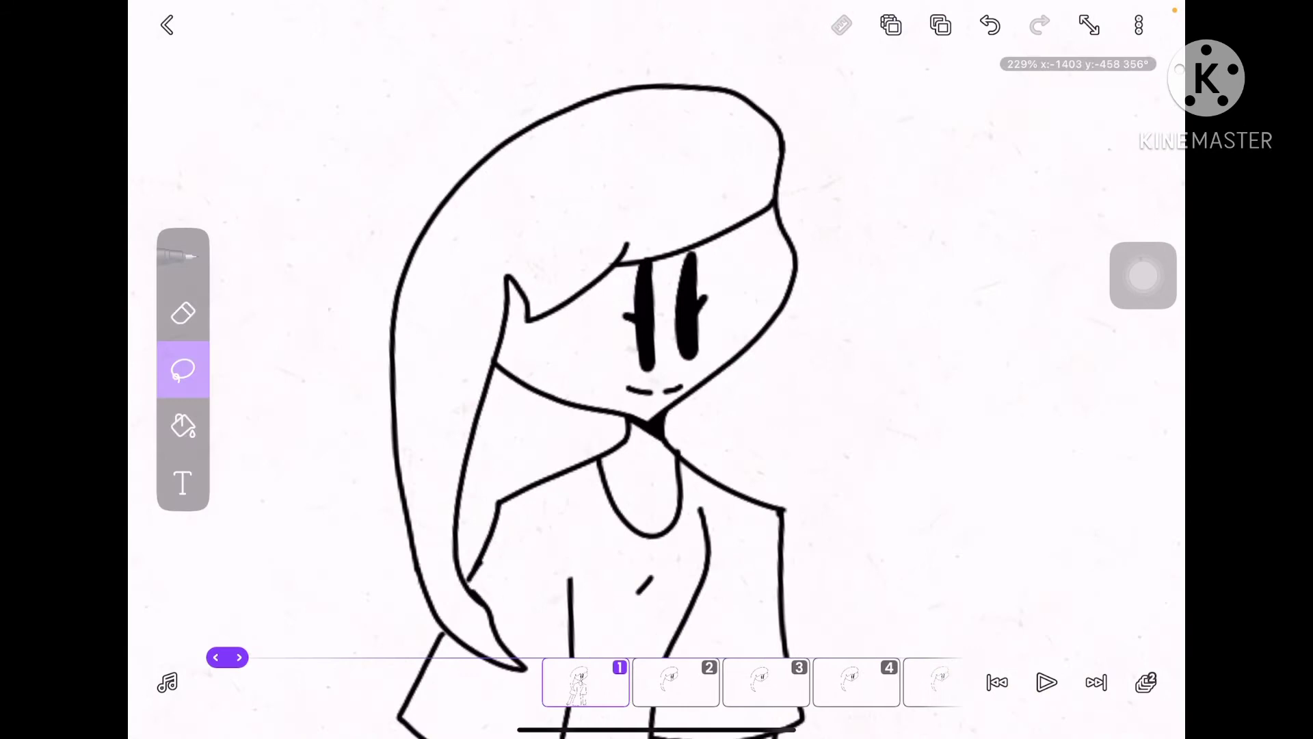
pyautogui.scroll(-5, 657, 369)
# Switch to Layer 1 and go to frame 2.
pyautogui.click(1146, 682)
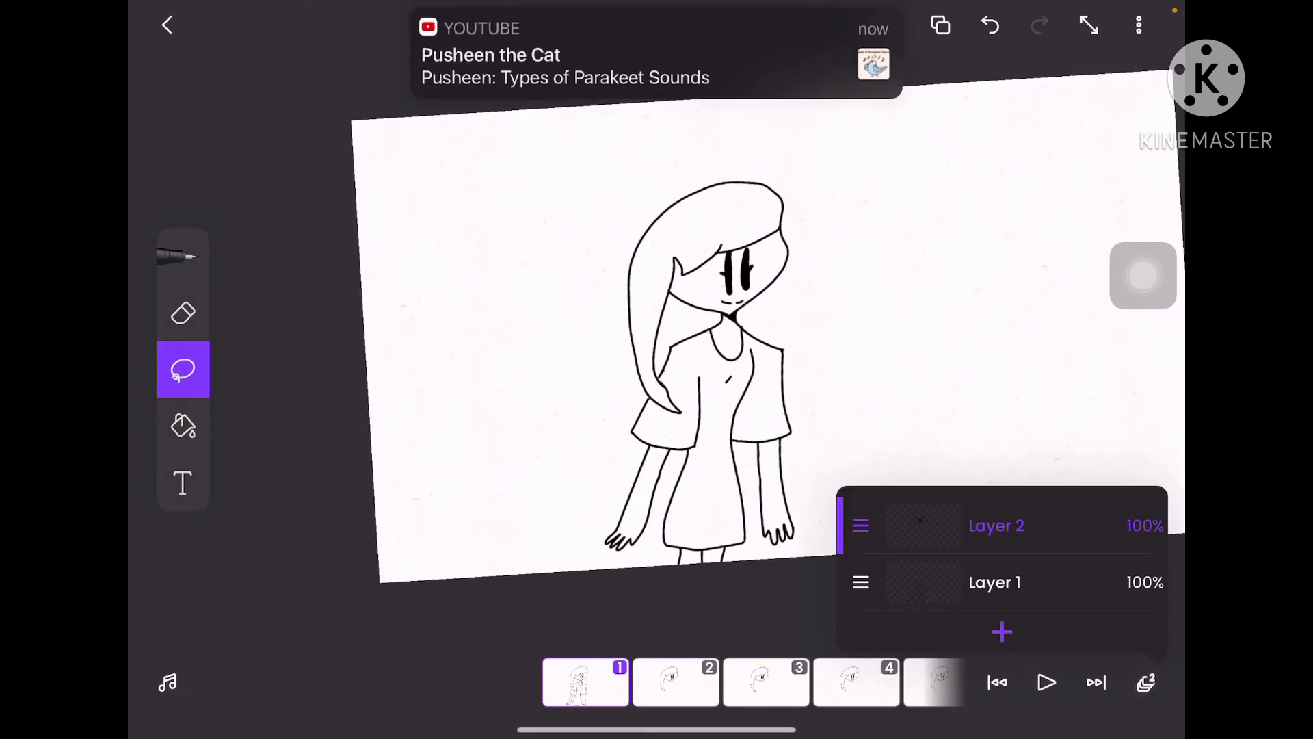
pyautogui.click(995, 582)
pyautogui.click(1147, 682)
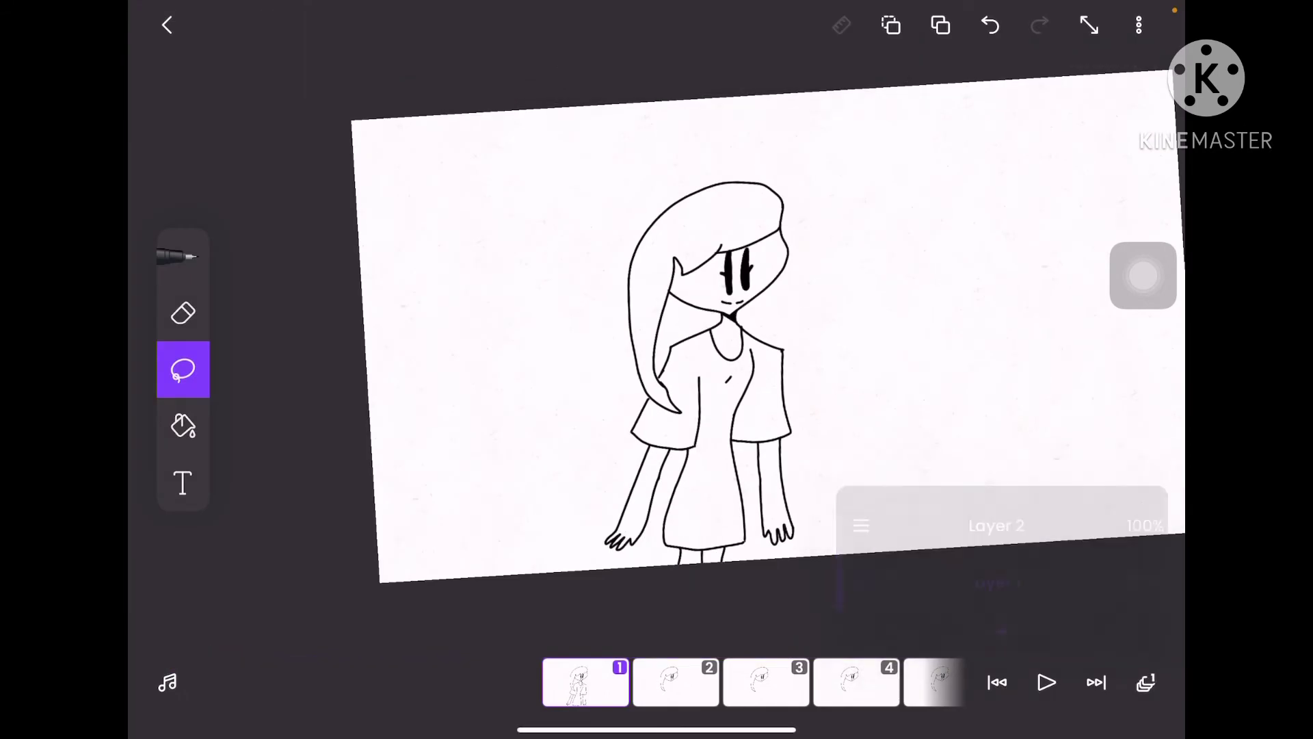
pyautogui.click(675, 682)
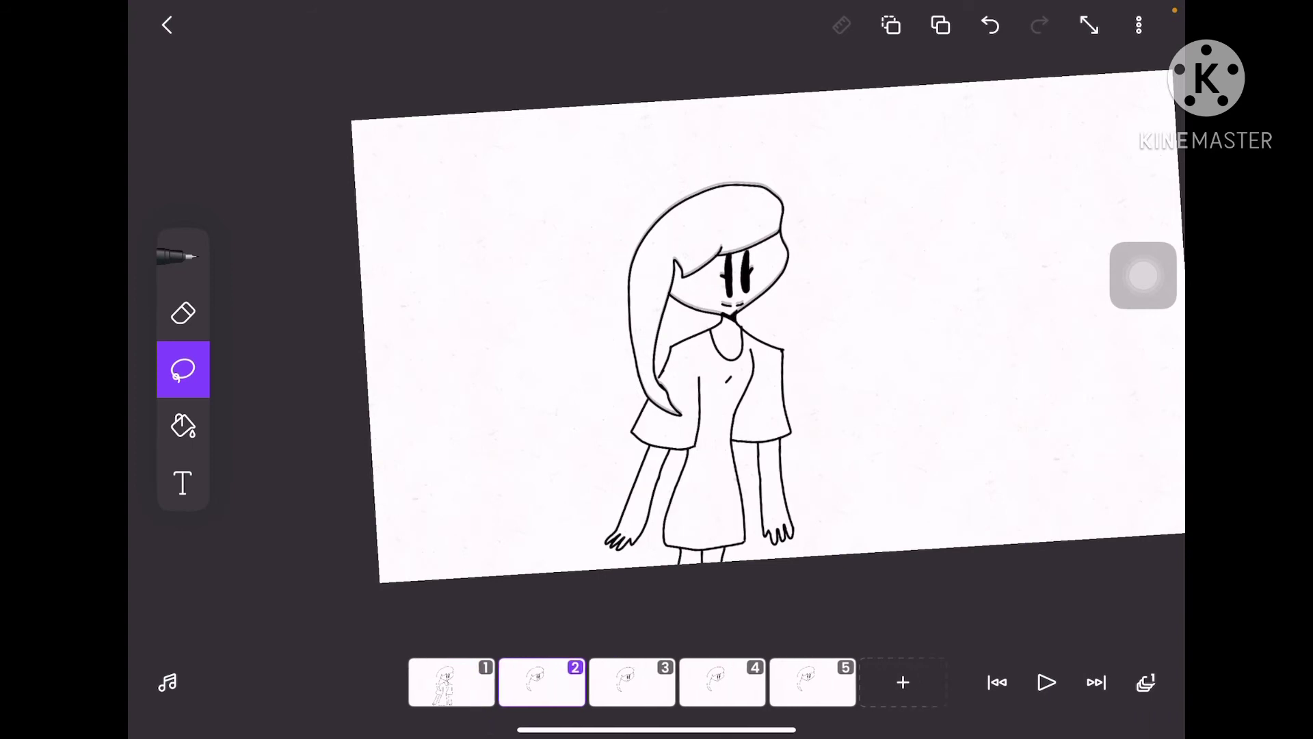
# Step through frames 3, 4 and 5 to review the copied heads.
pyautogui.click(627, 682)
pyautogui.click(673, 682)
pyautogui.click(660, 682)
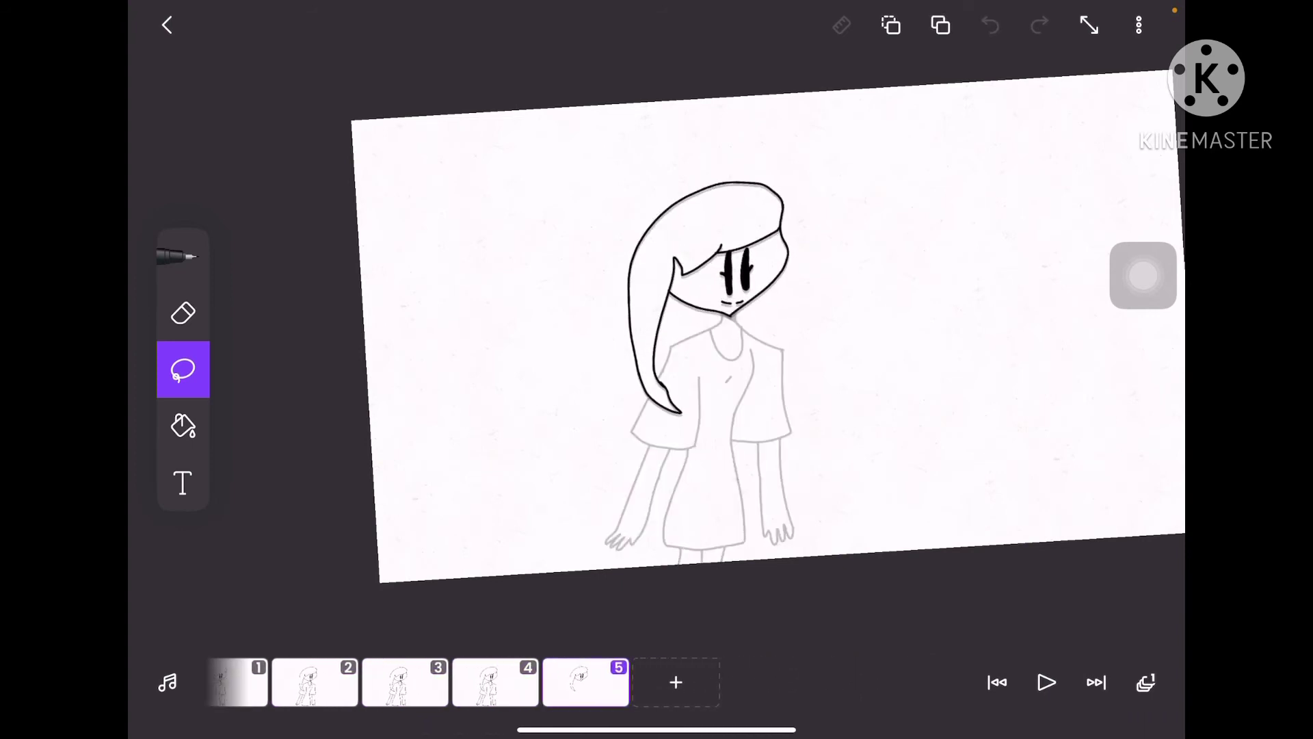
pyautogui.moveTo(616, 682); pyautogui.dragTo(766, 682)
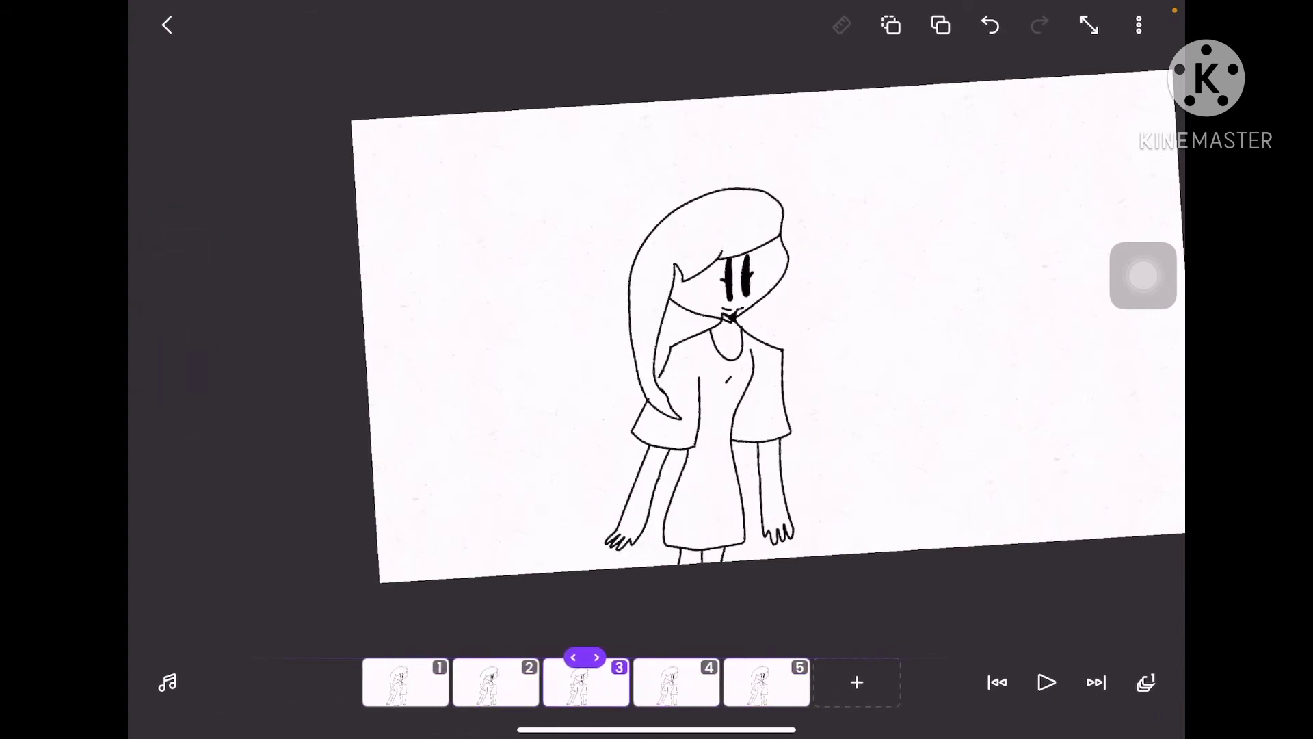
pyautogui.scroll(10, 732, 315)
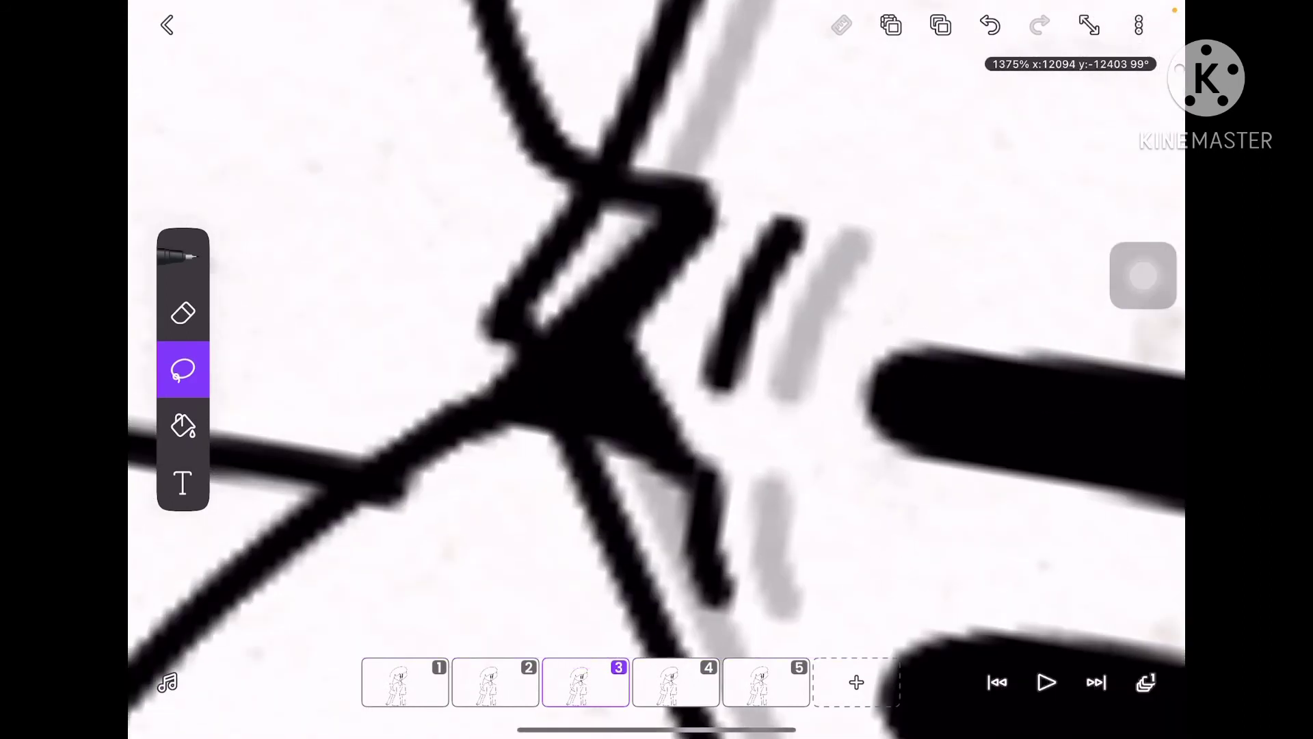
pyautogui.click(766, 682)
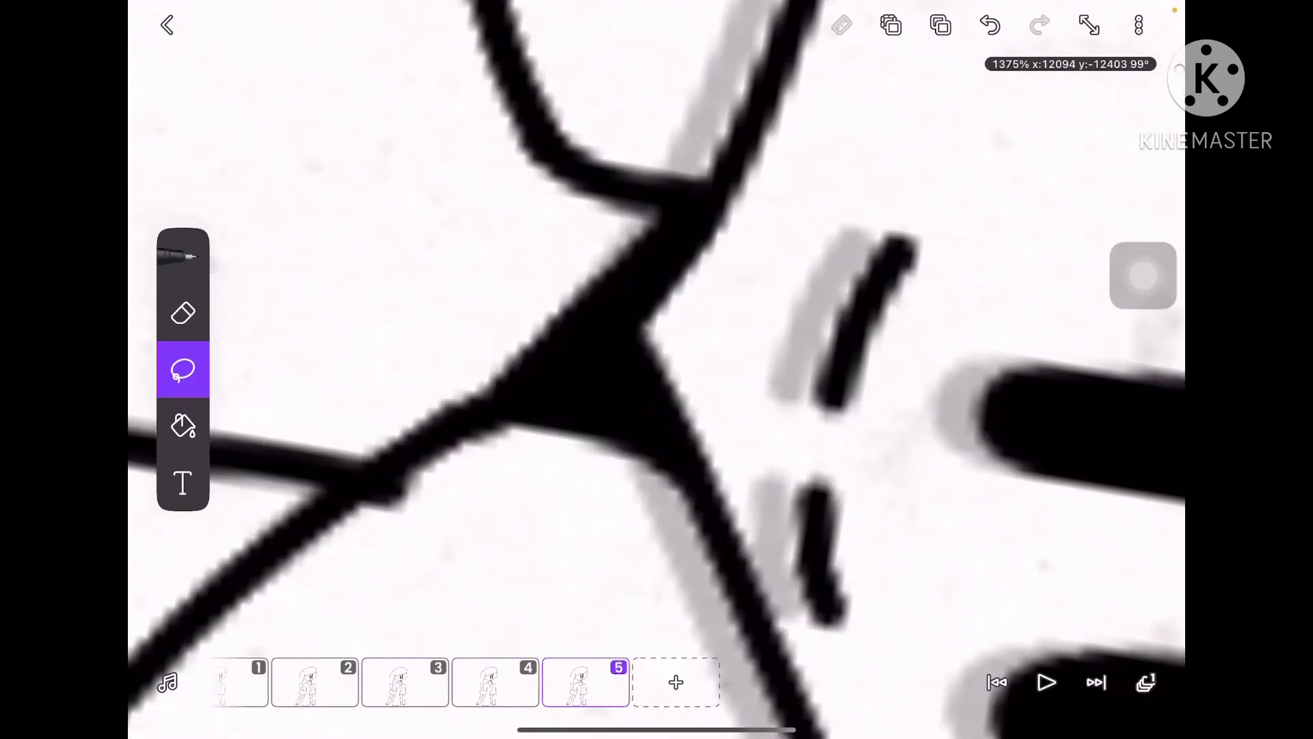
# On frame 5, erase stray strokes near the chin and beside the face.
pyautogui.moveTo(807, 472); pyautogui.dragTo(960, 683)
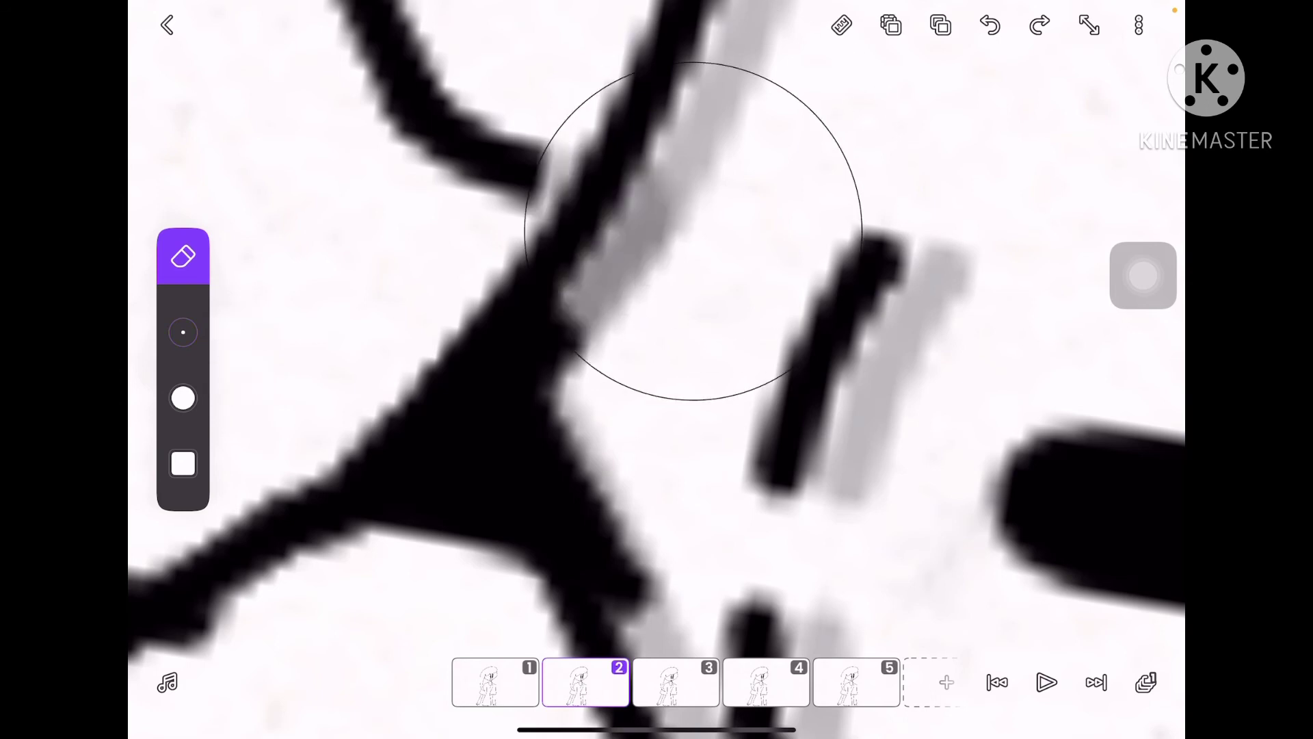
pyautogui.moveTo(693, 230); pyautogui.dragTo(616, 410)
pyautogui.hotkey('ctrl', 'z')
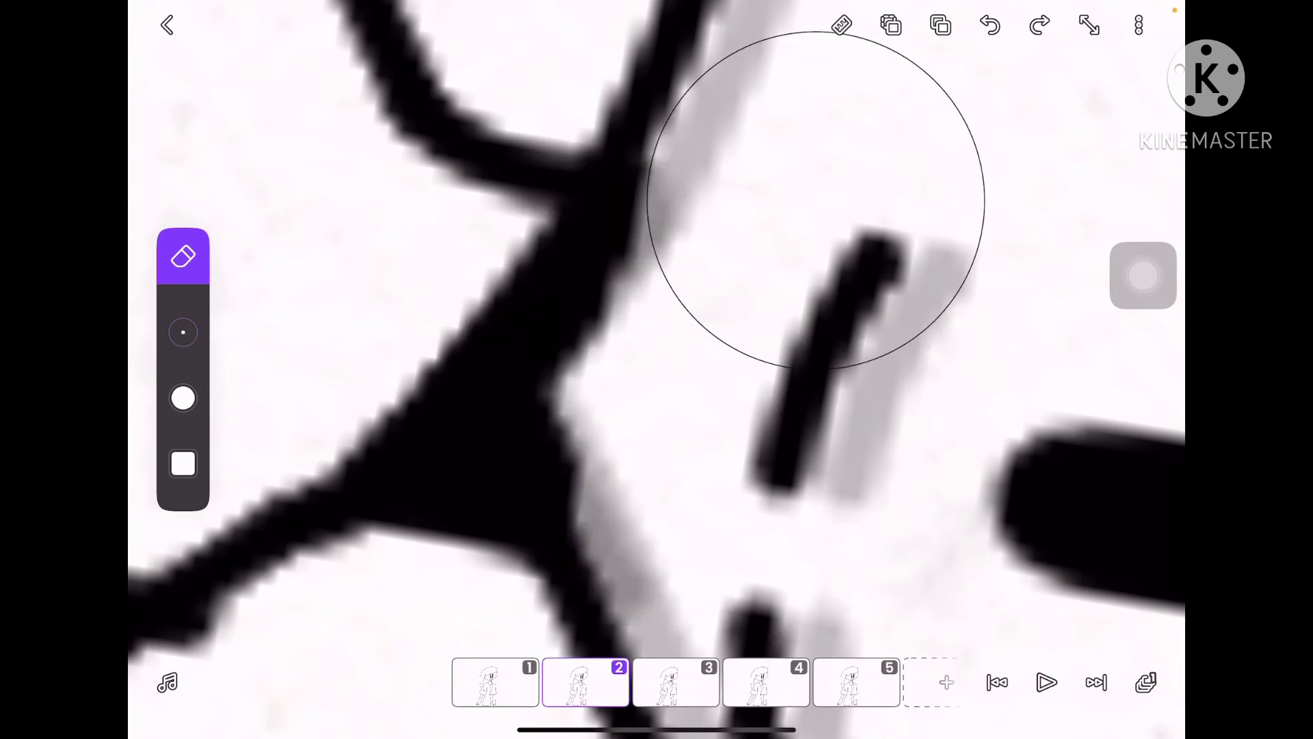
pyautogui.moveTo(816, 200)
pyautogui.mouseDown()
pyautogui.moveTo(776, 218)
pyautogui.moveTo(753, 209)
pyautogui.mouseUp()
pyautogui.scroll(-3, 657, 370)
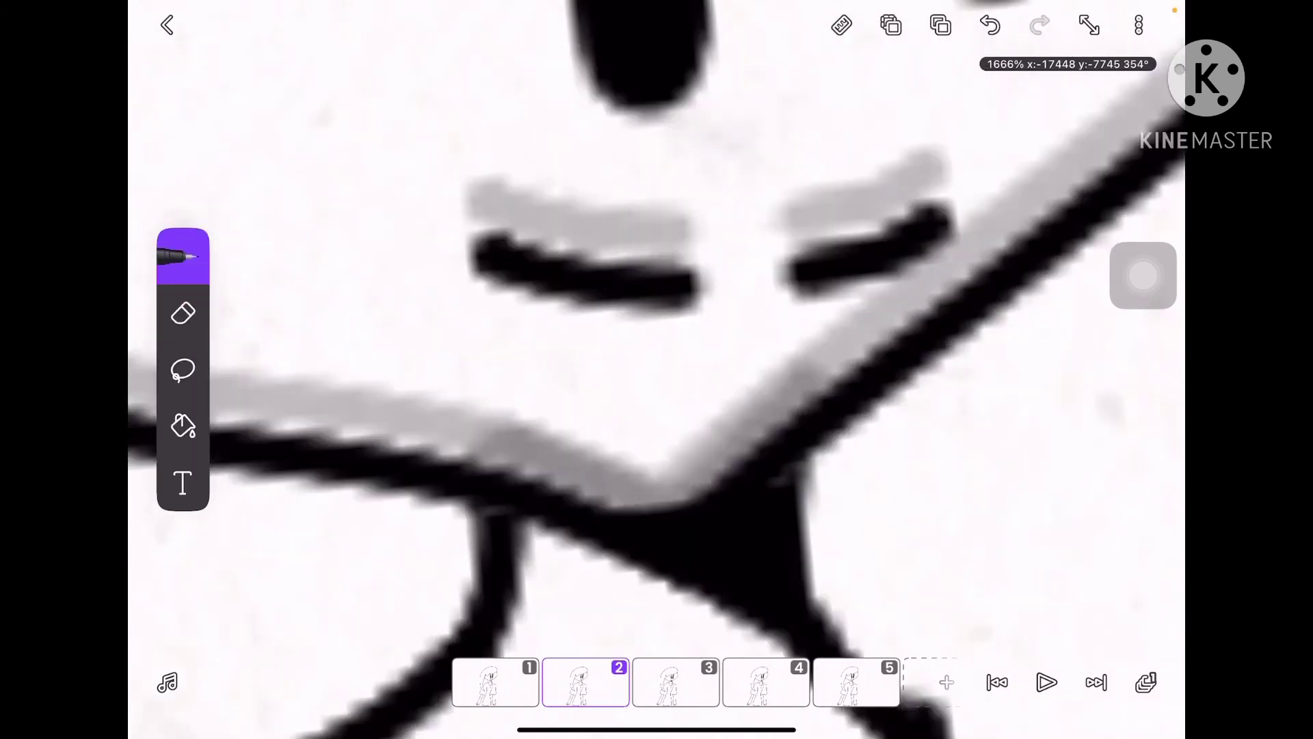
pyautogui.scroll(-5, 656, 369)
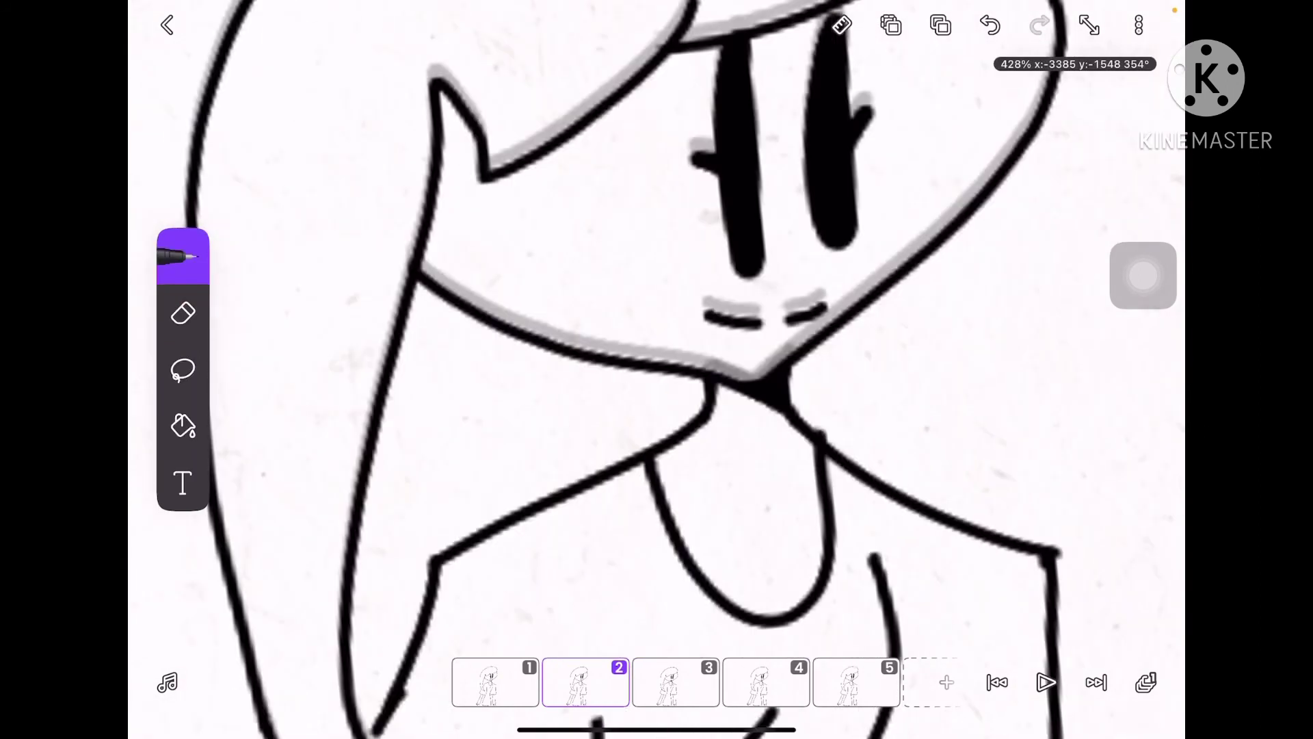
# On frame 3, erase the overlapping strokes where the chin meets the neck.
pyautogui.moveTo(676, 682); pyautogui.dragTo(585, 682)
pyautogui.scroll(5, 656, 370)
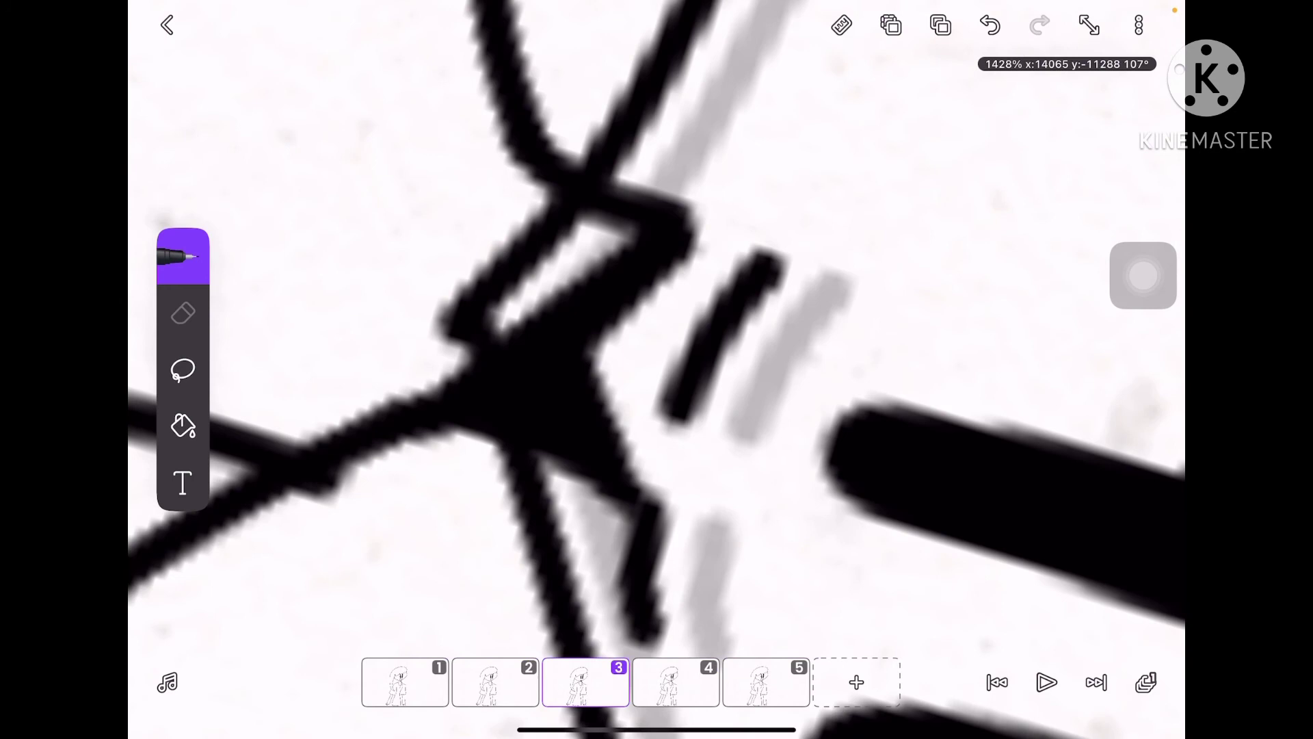
pyautogui.moveTo(704, 541)
pyautogui.mouseDown()
pyautogui.moveTo(697, 557)
pyautogui.moveTo(657, 457)
pyautogui.moveTo(646, 309)
pyautogui.mouseUp()
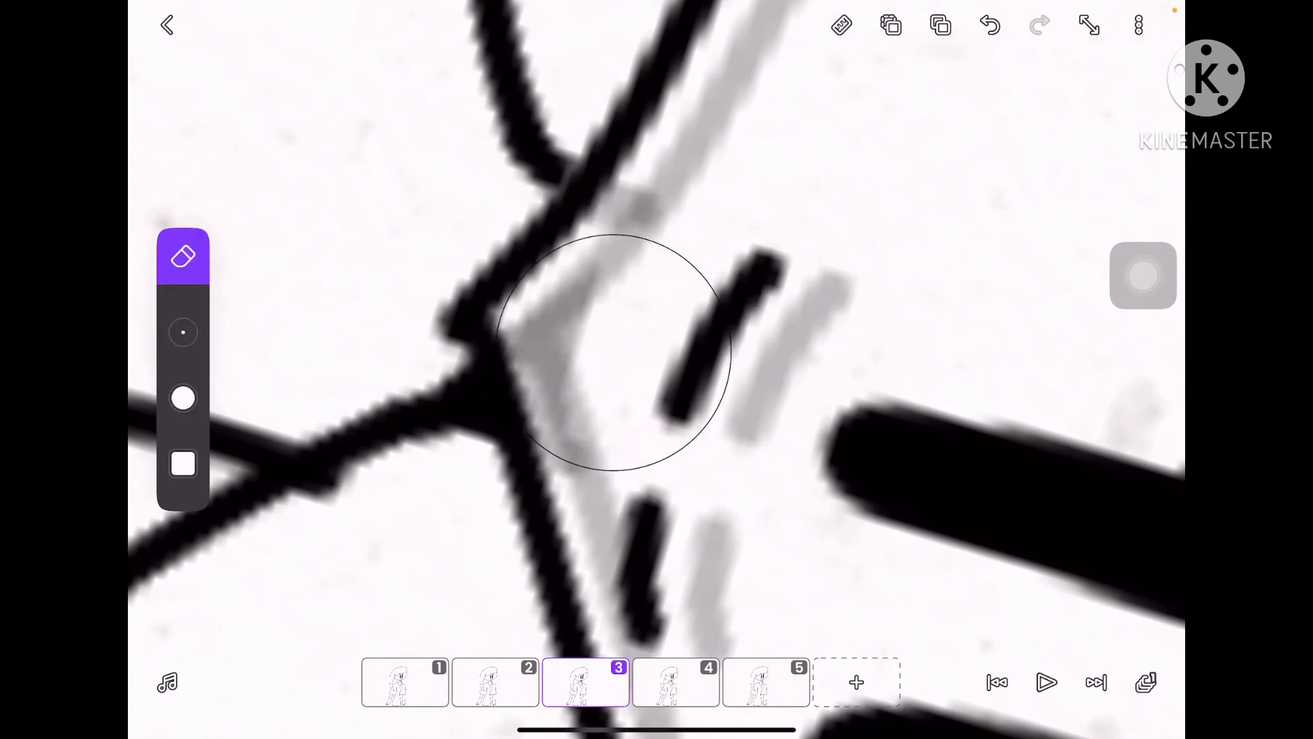
pyautogui.moveTo(614, 352)
pyautogui.mouseDown()
pyautogui.moveTo(752, 383)
pyautogui.moveTo(889, 342)
pyautogui.mouseUp()
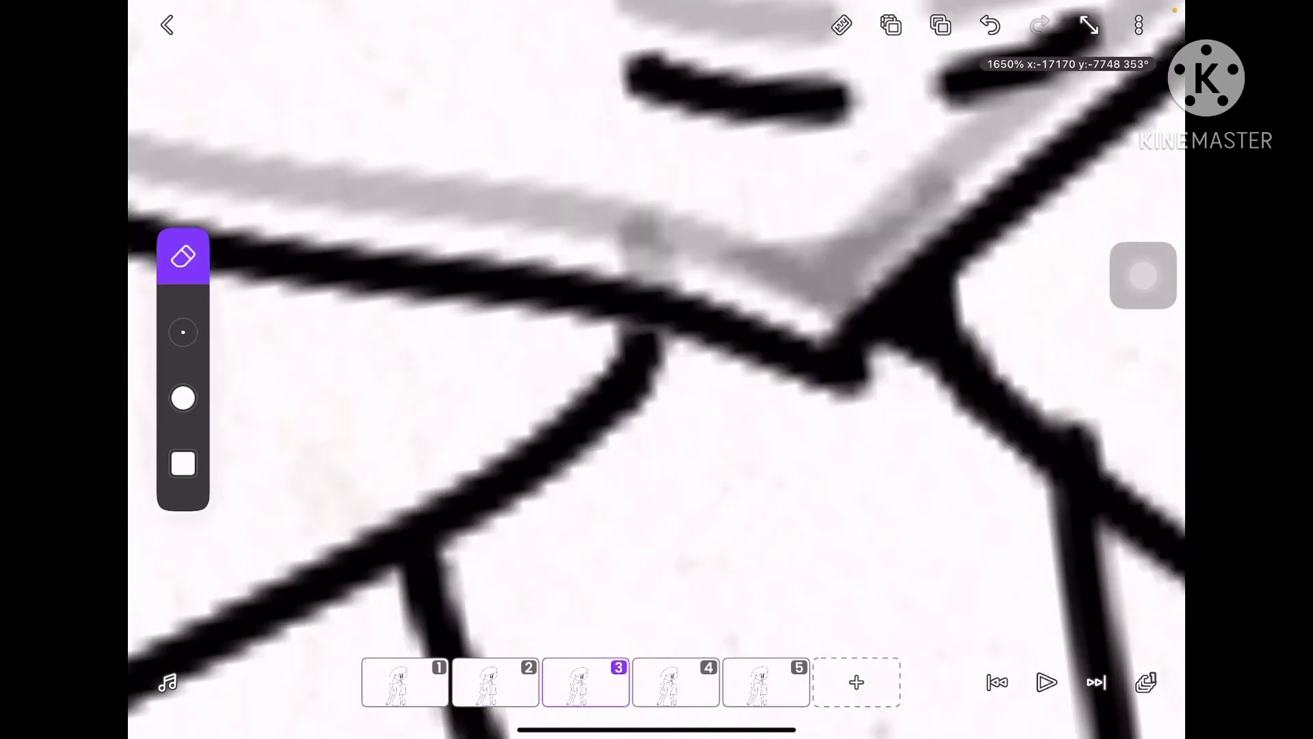
pyautogui.click(183, 256)
pyautogui.scroll(-10, 657, 369)
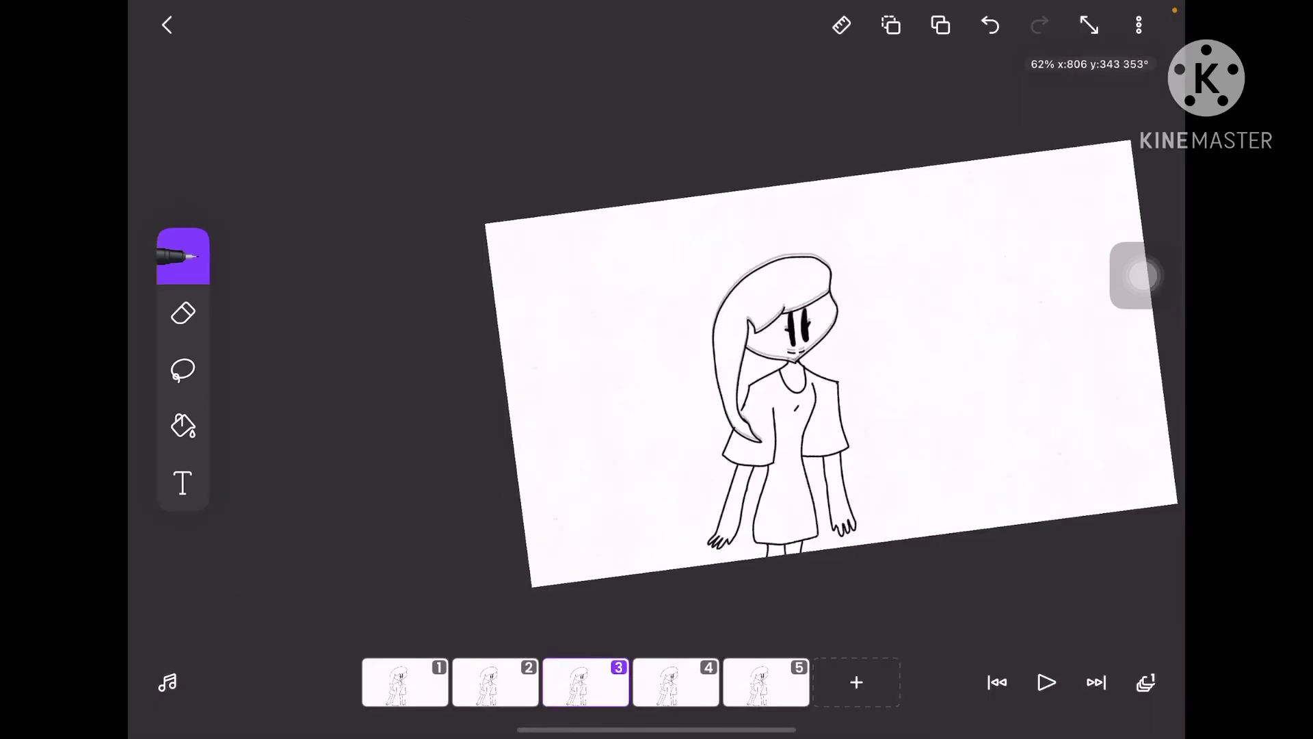
# On frame 4, erase the small stray bit of black line.
pyautogui.click(676, 682)
pyautogui.scroll(10, 656, 369)
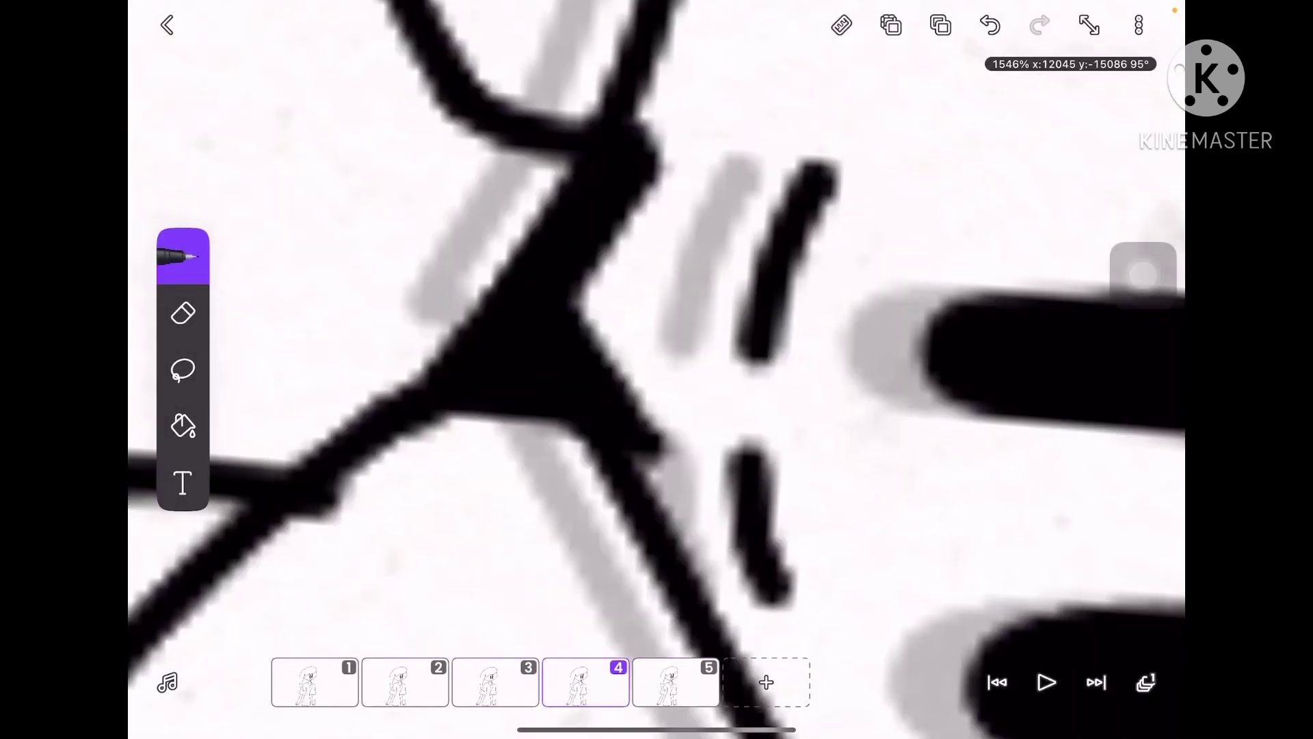
pyautogui.click(184, 313)
pyautogui.moveTo(850, 423)
pyautogui.mouseDown()
pyautogui.moveTo(727, 440)
pyautogui.moveTo(706, 289)
pyautogui.moveTo(745, 141)
pyautogui.moveTo(730, 258)
pyautogui.mouseUp()
# Open frame 1 for editing and switch to the Pen tool.
pyautogui.scroll(-10, 656, 369)
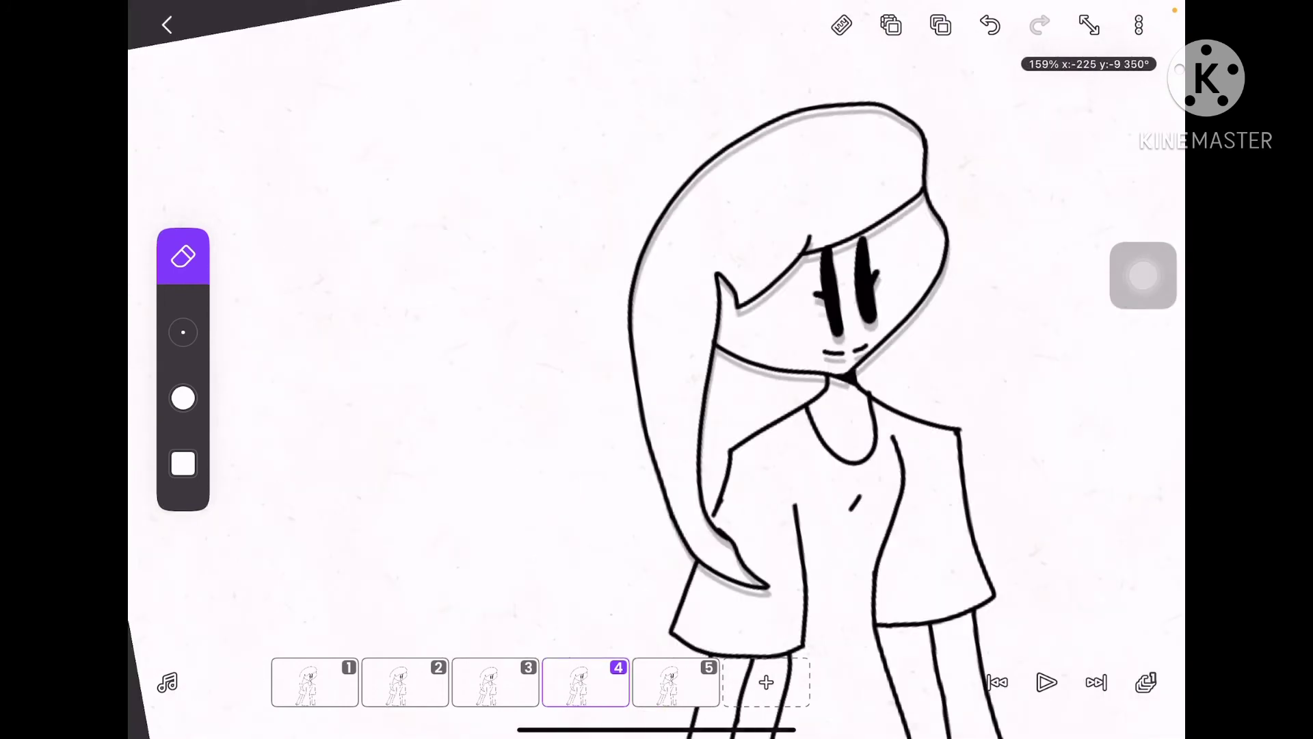
pyautogui.scroll(-5, 657, 369)
pyautogui.moveTo(586, 681); pyautogui.dragTo(930, 682)
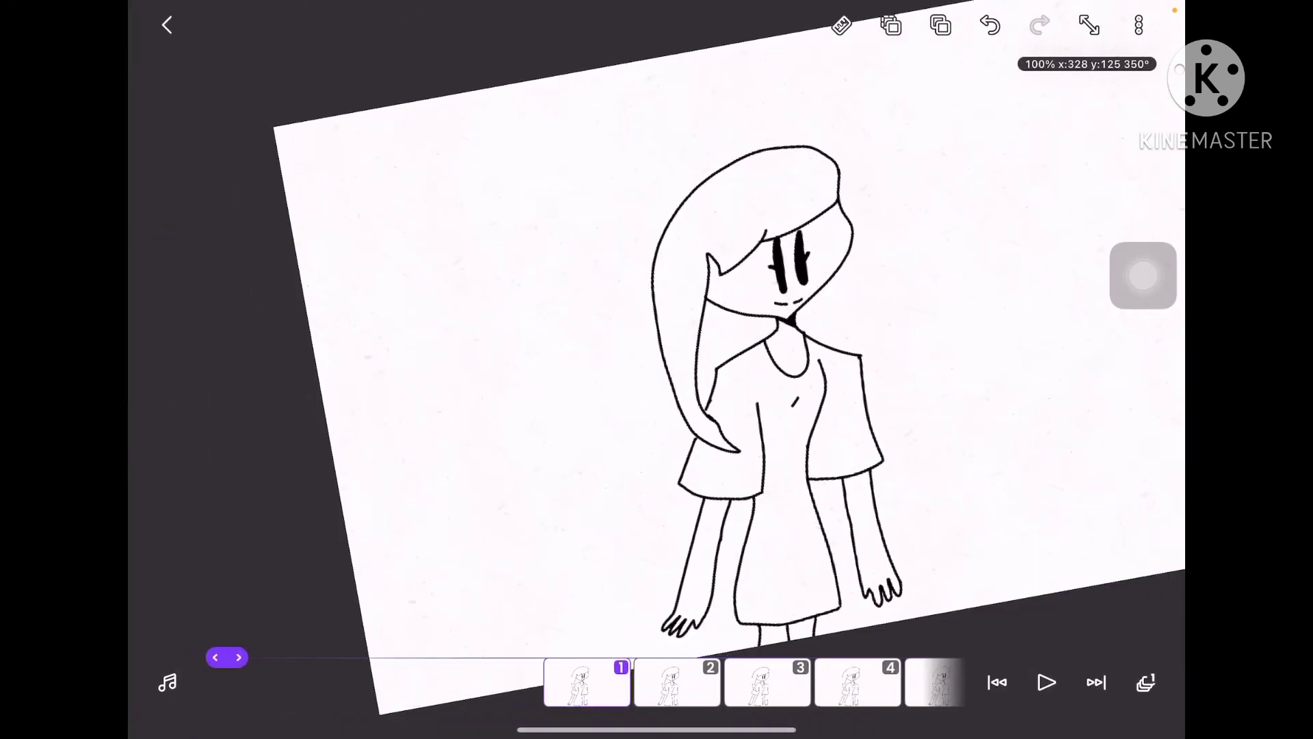
pyautogui.click(1147, 682)
pyautogui.click(1146, 681)
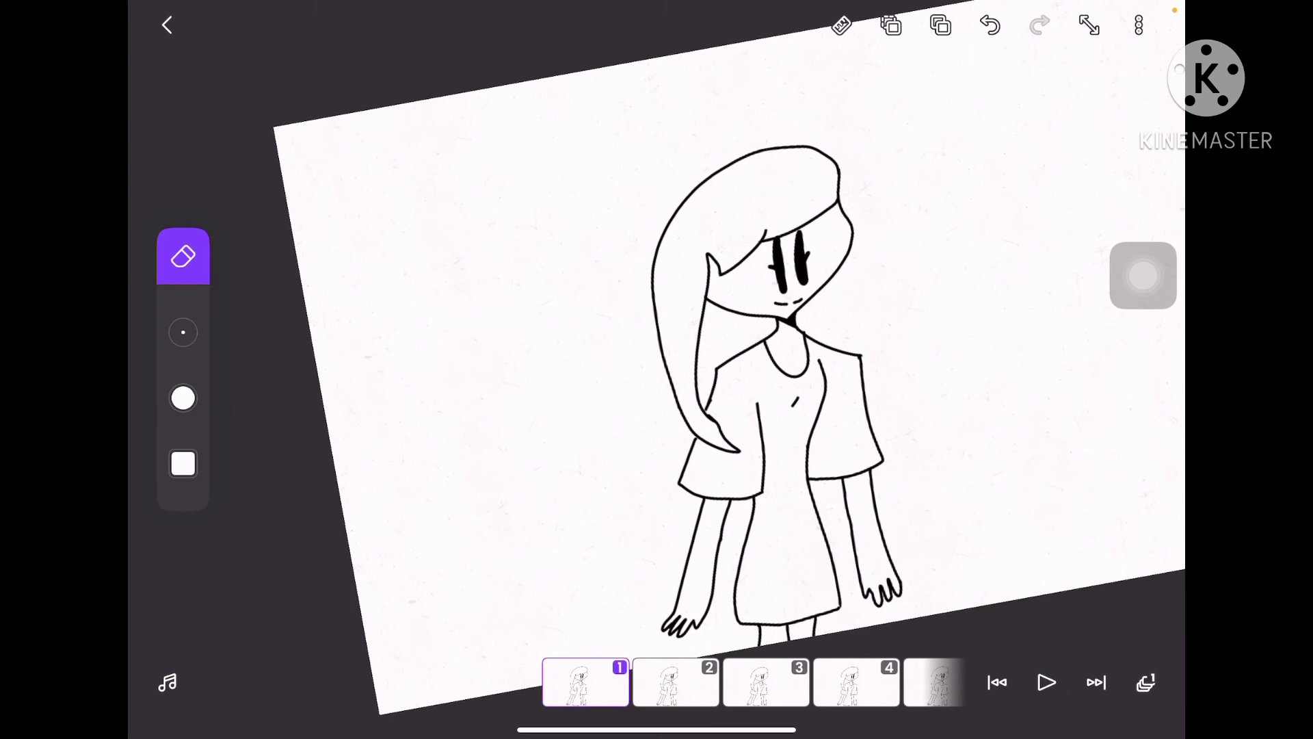
pyautogui.click(183, 256)
pyautogui.click(183, 256)
# Draw the ponytail's outer hair line down the left side to a pointed tip, redrawing after one undo.
pyautogui.moveTo(1163, 3); pyautogui.dragTo(1109, 205)
pyautogui.click(548, 369)
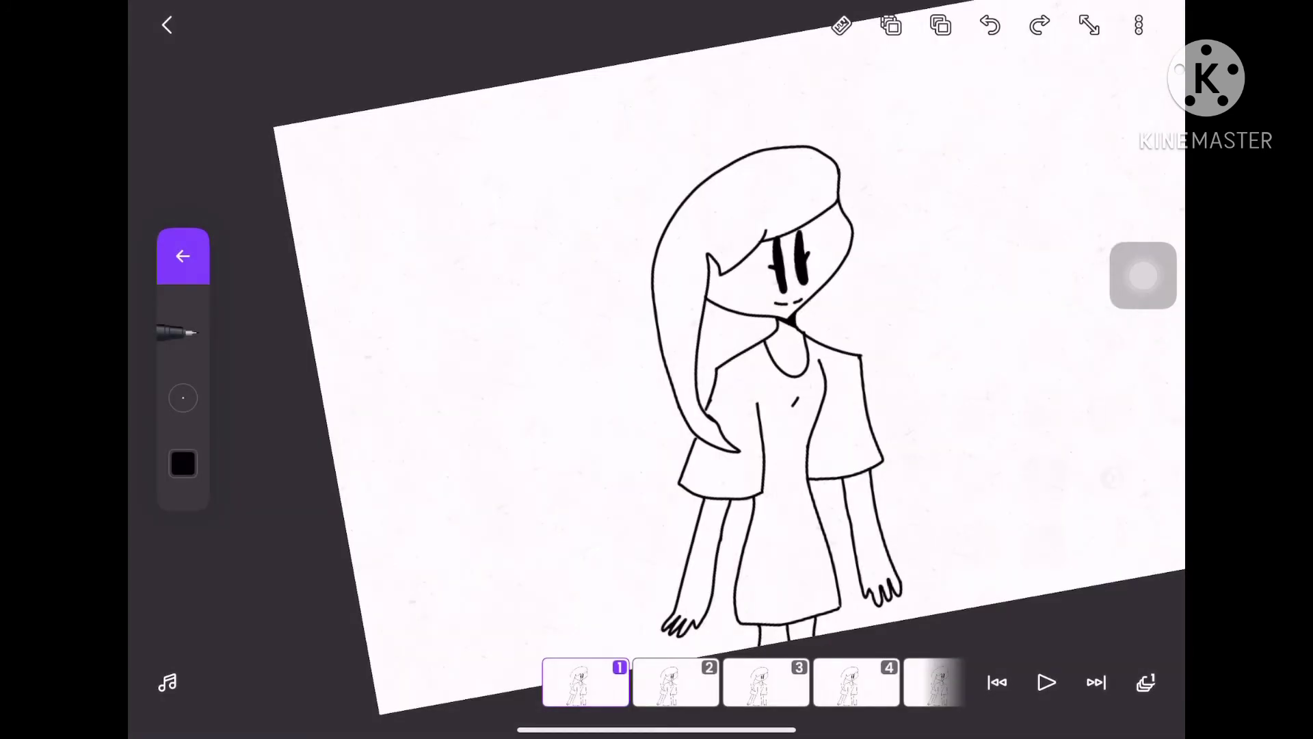
pyautogui.scroll(5, 820, 273)
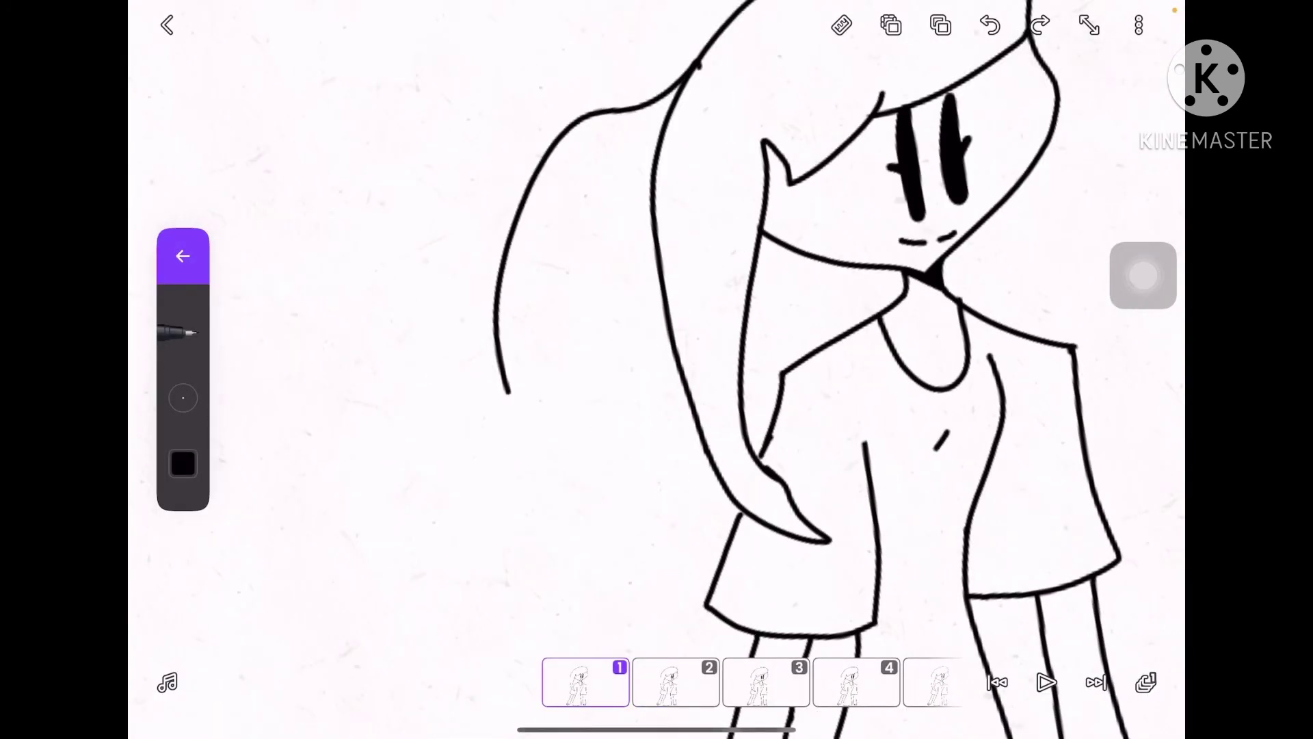
pyautogui.hotkey('ctrl', 'z')
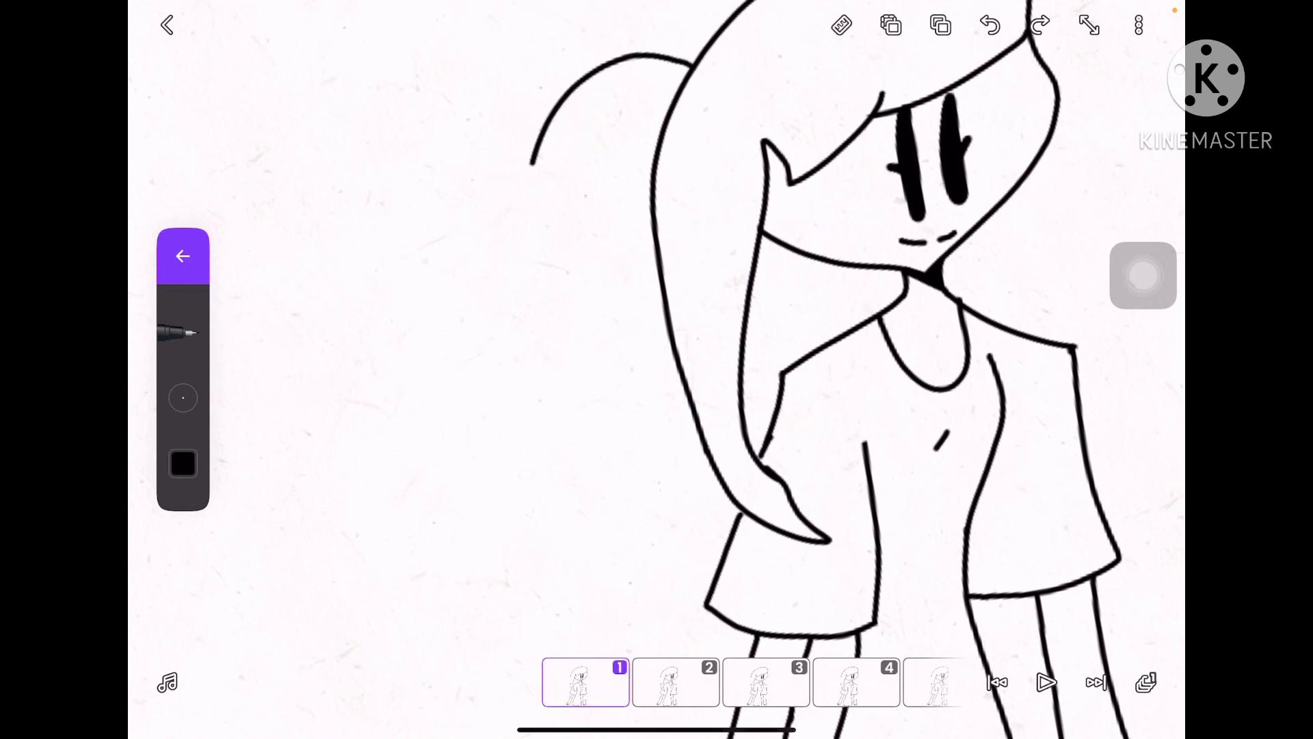
pyautogui.scroll(3, 793, 369)
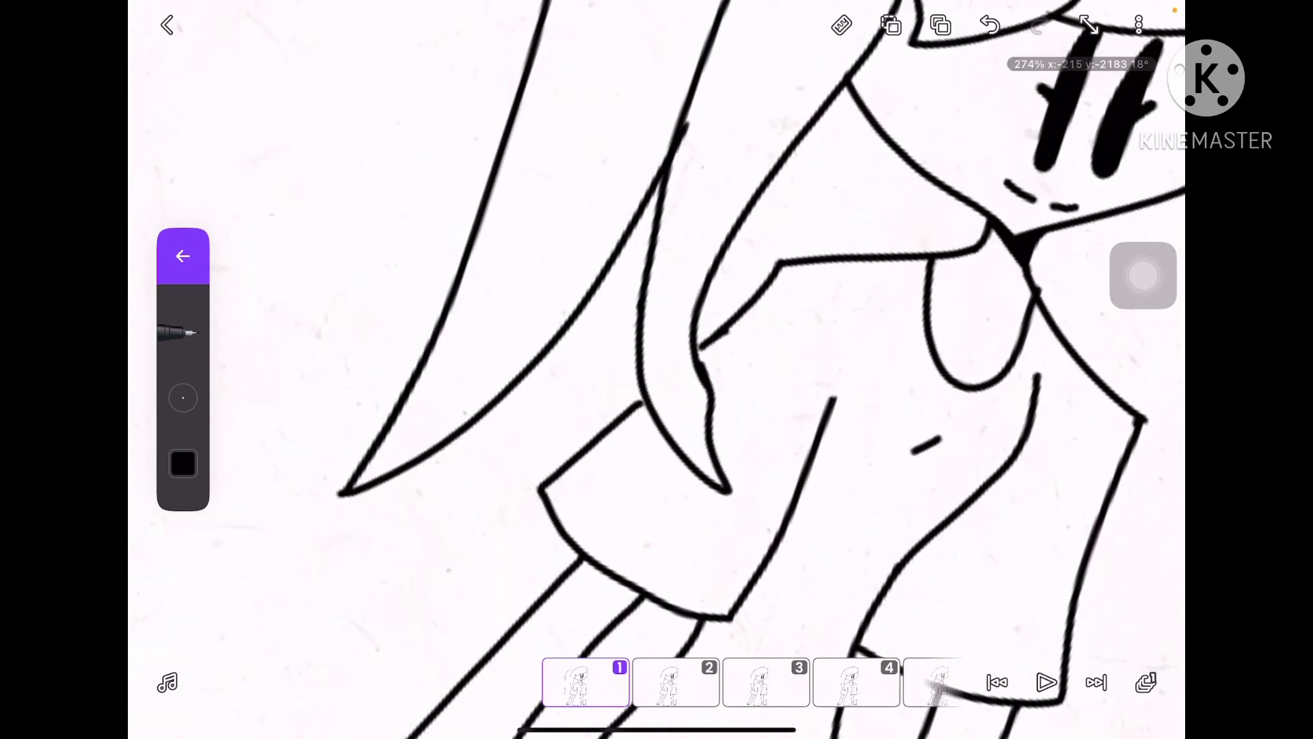
pyautogui.scroll(-5, 656, 369)
pyautogui.scroll(5, 821, 342)
# Fade Layer 2 to 54% opacity and finish the ponytail outline, undoing one bad stroke.
pyautogui.click(1145, 682)
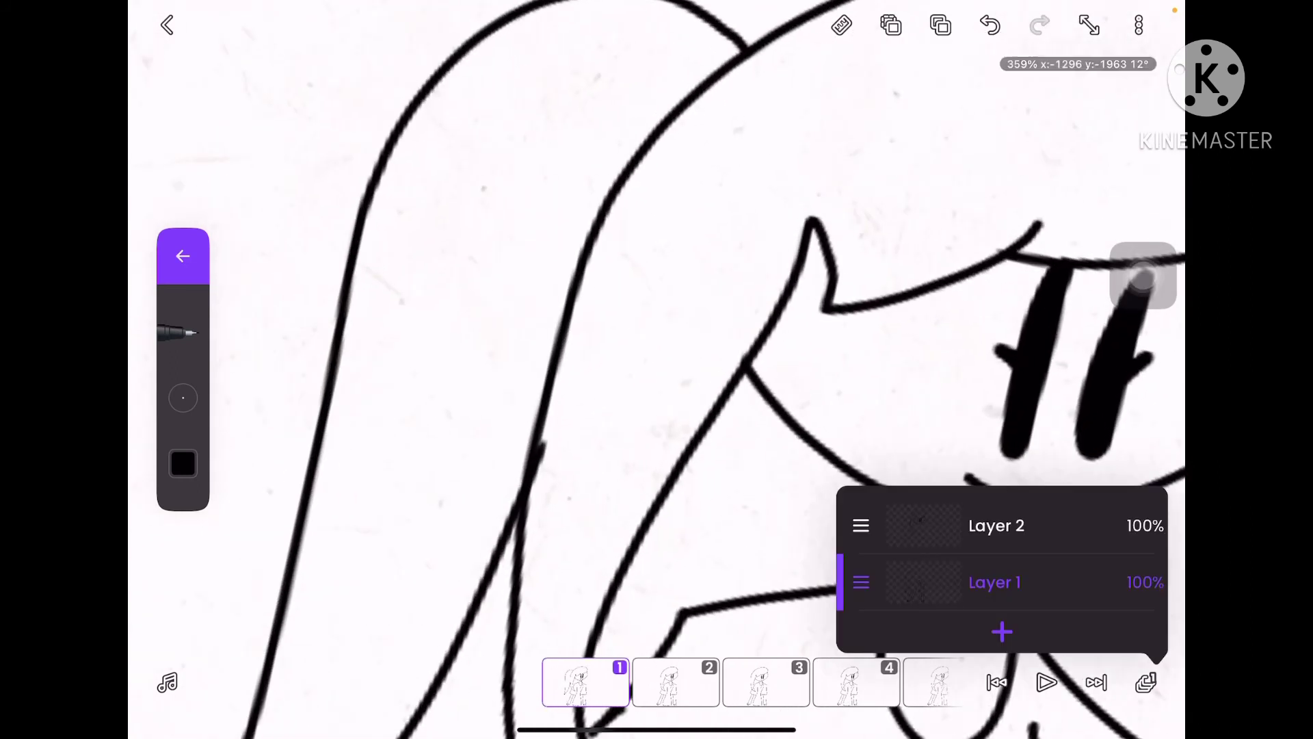
pyautogui.moveTo(1144, 613); pyautogui.dragTo(1012, 613)
pyautogui.click(1146, 682)
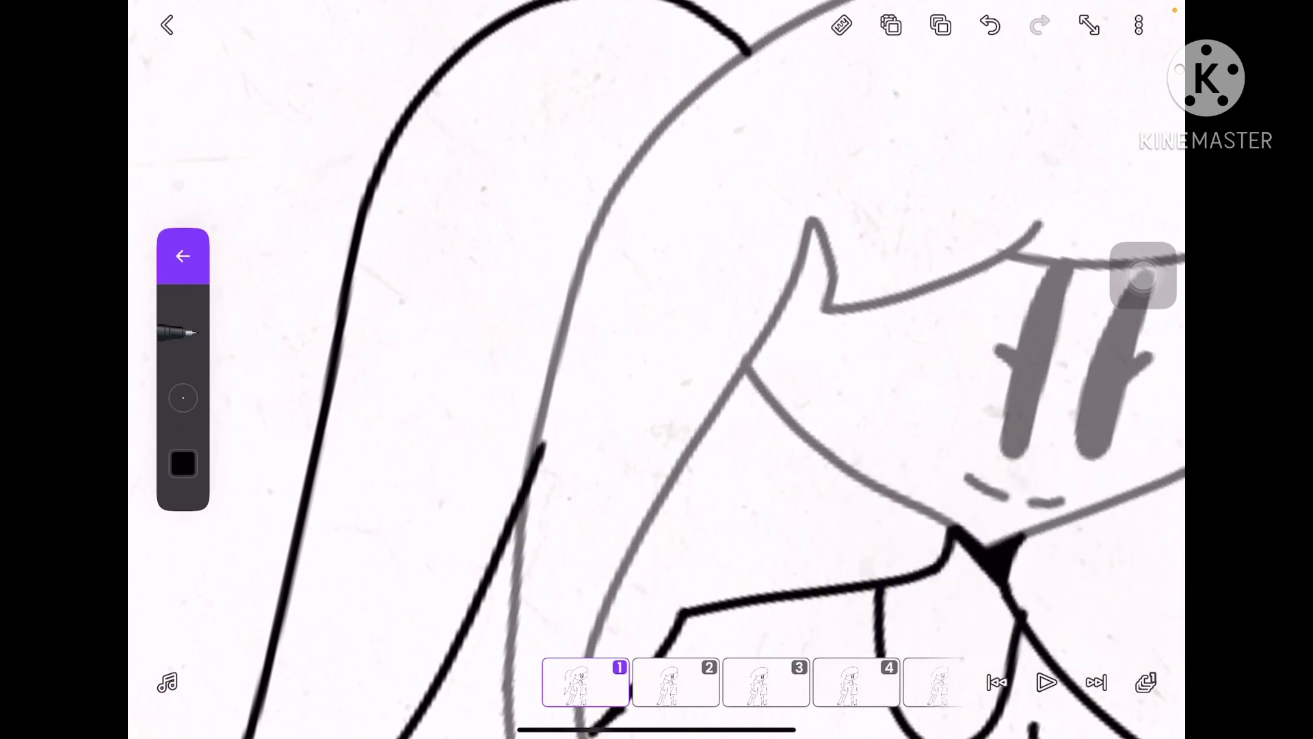
pyautogui.scroll(-5, 656, 369)
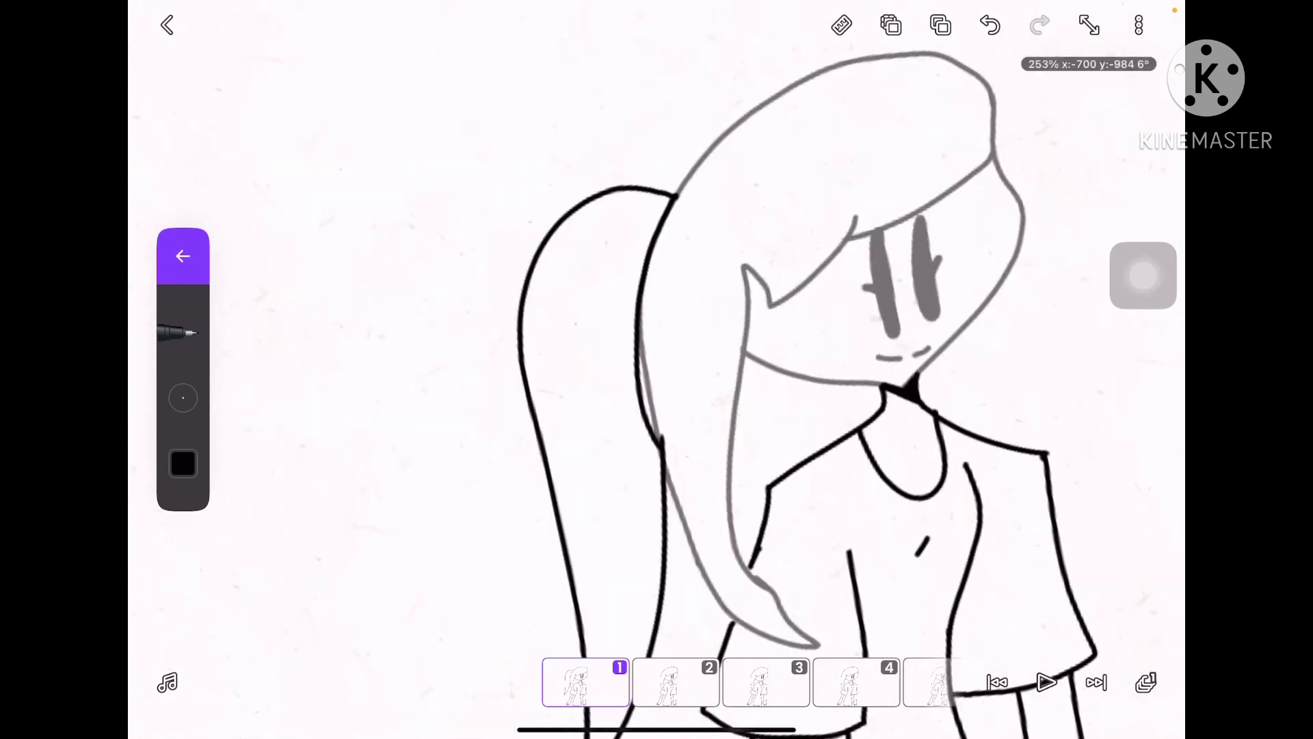
pyautogui.scroll(6, 752, 342)
pyautogui.hotkey('ctrl', 'z')
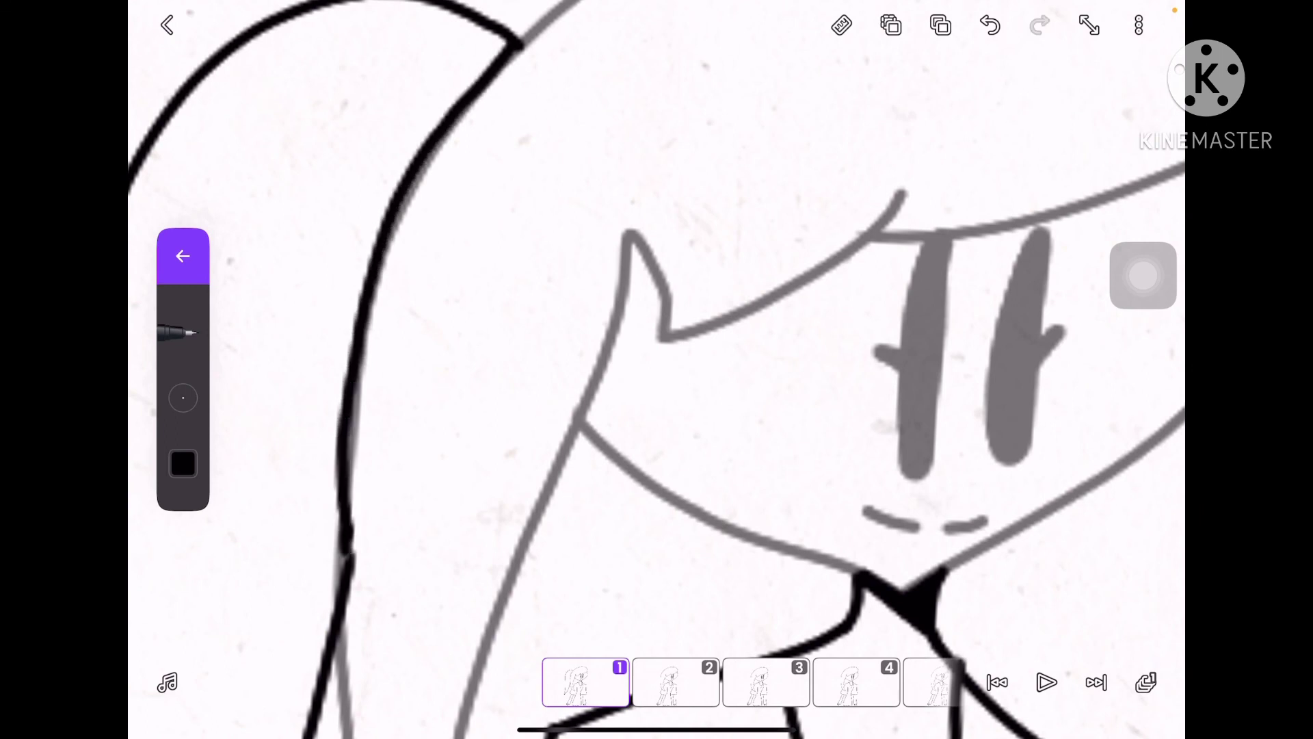
pyautogui.scroll(-5, 657, 369)
# Restore Layer 2 to 100% opacity.
pyautogui.click(1146, 682)
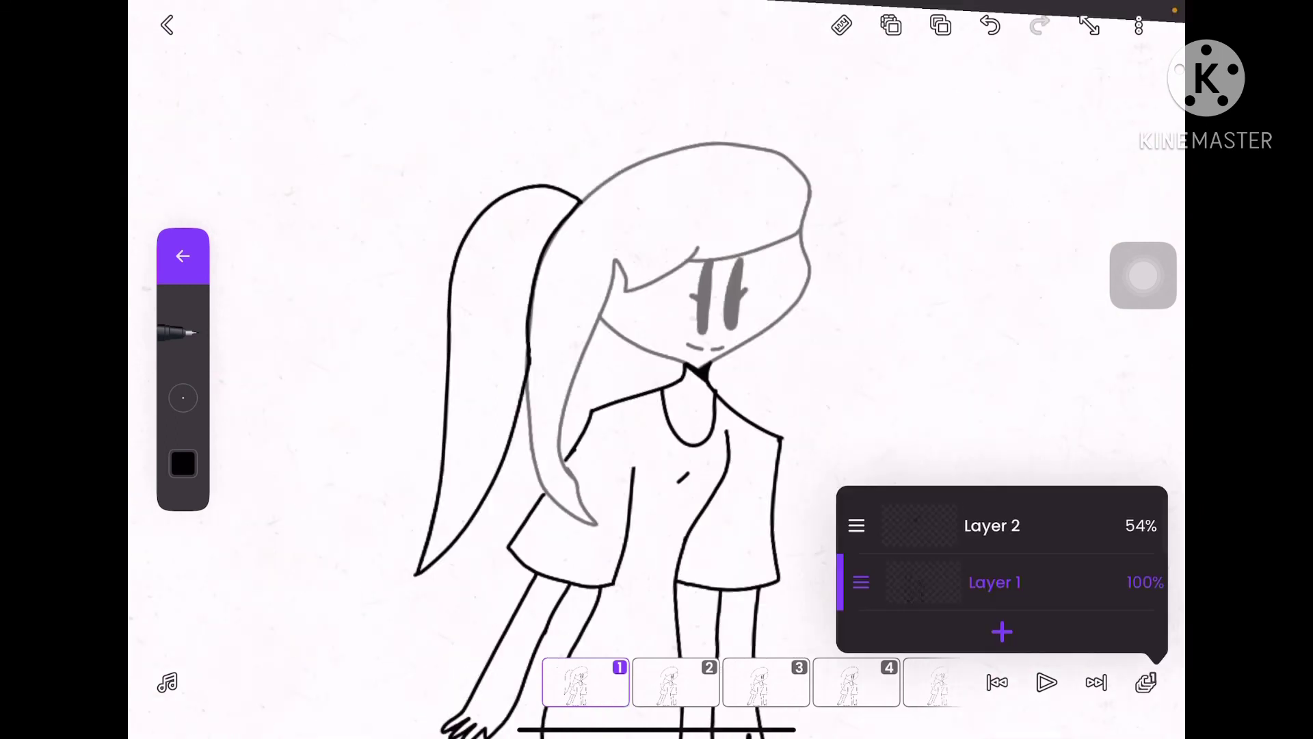
pyautogui.moveTo(1059, 410); pyautogui.dragTo(1012, 294)
pyautogui.click(1146, 682)
# Try filling the ponytail pink with the Fill bucket, then undo the fill.
pyautogui.click(183, 256)
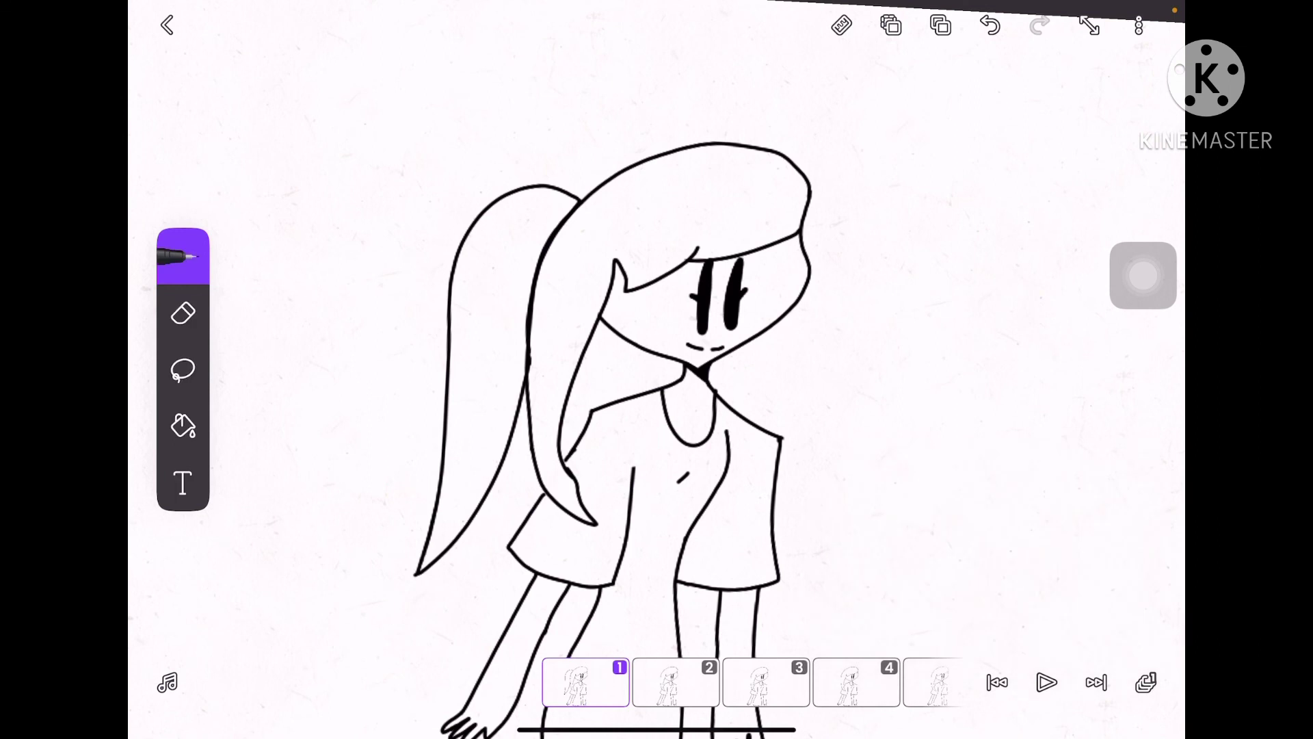
pyautogui.click(183, 424)
pyautogui.click(489, 308)
pyautogui.scroll(-1, 657, 370)
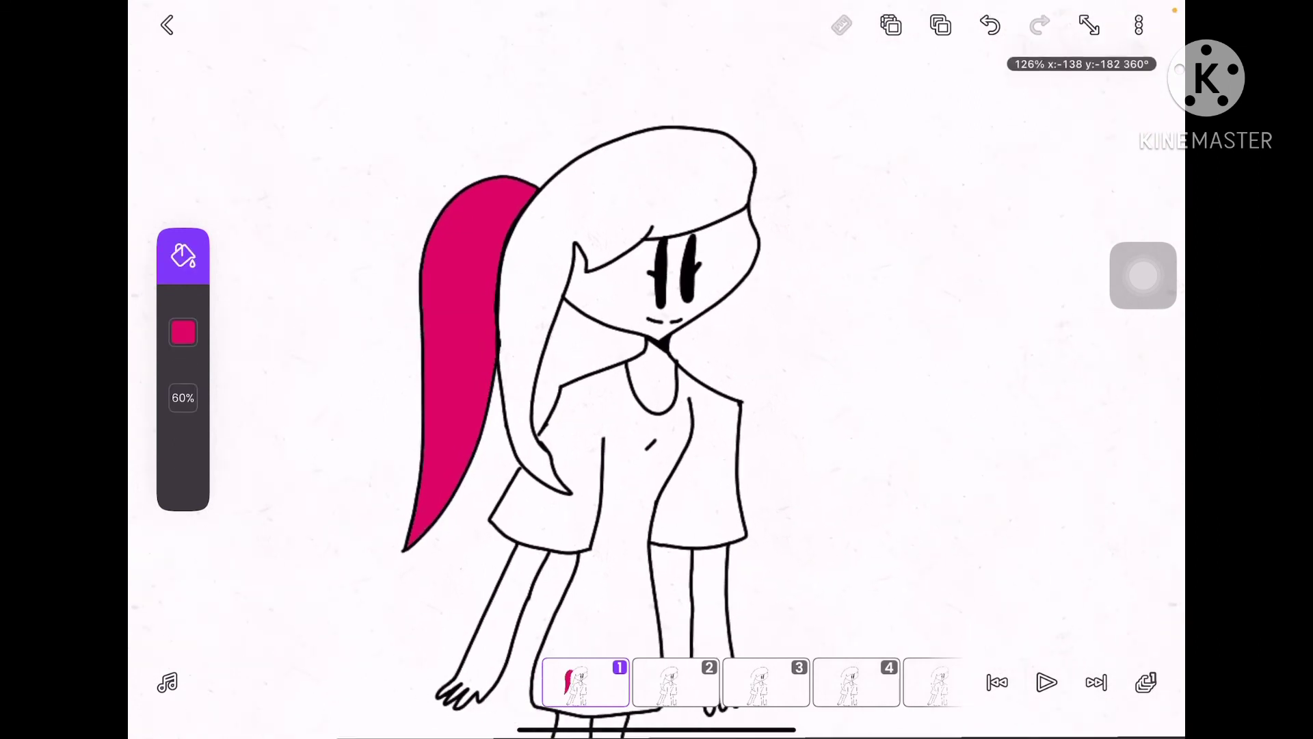
pyautogui.hotkey('ctrl', 'z')
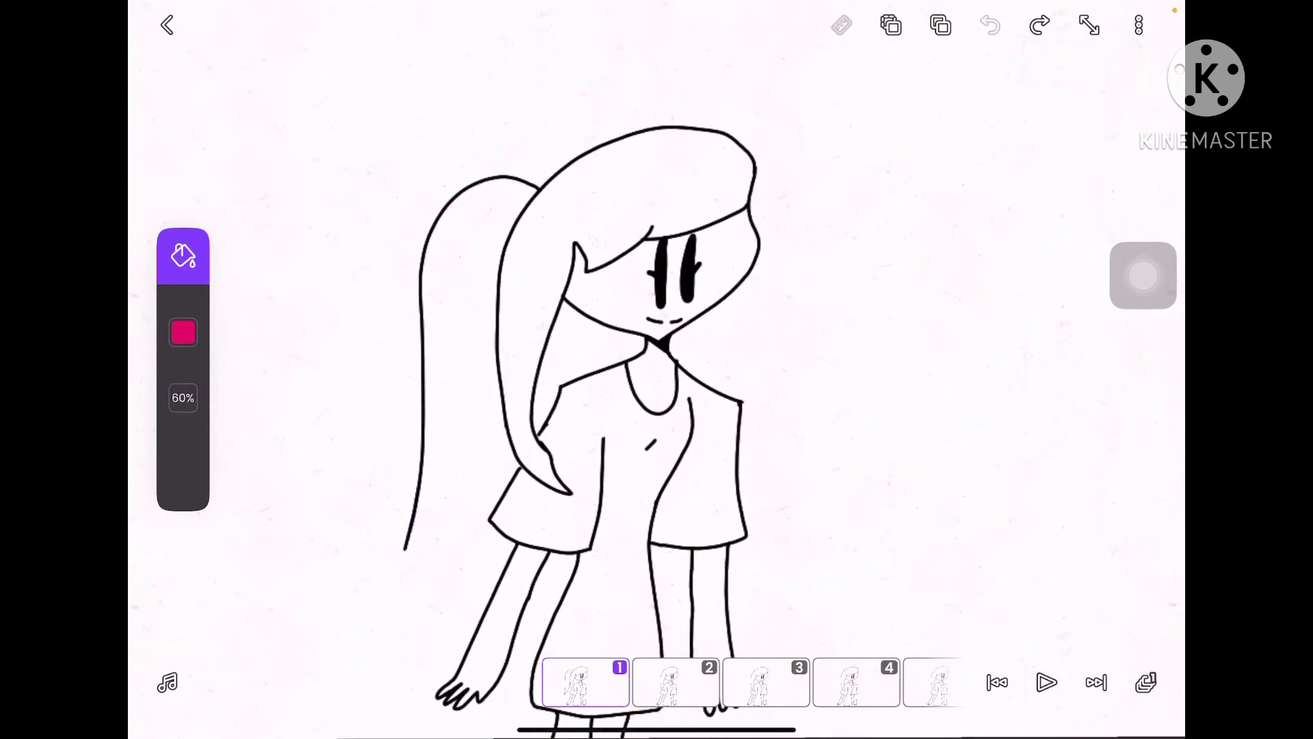
pyautogui.scroll(-3, 657, 308)
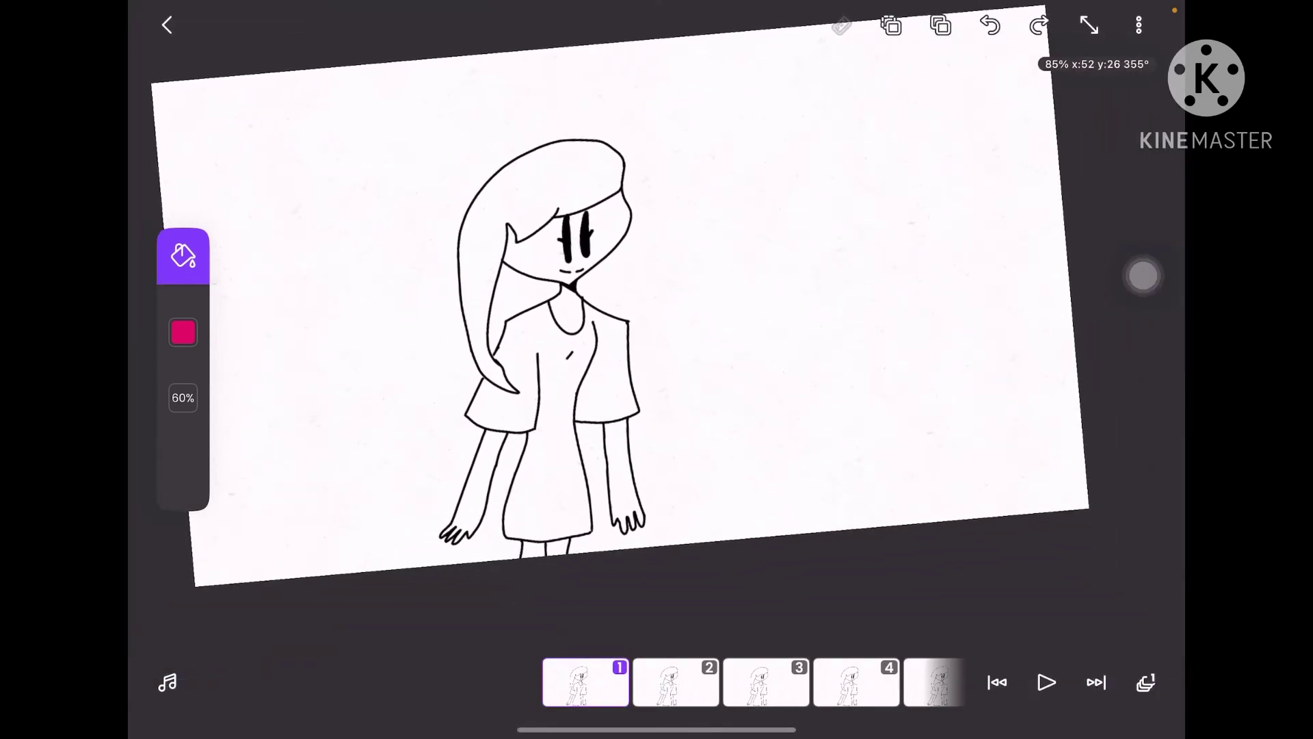
pyautogui.hscroll(-3, 752, 682)
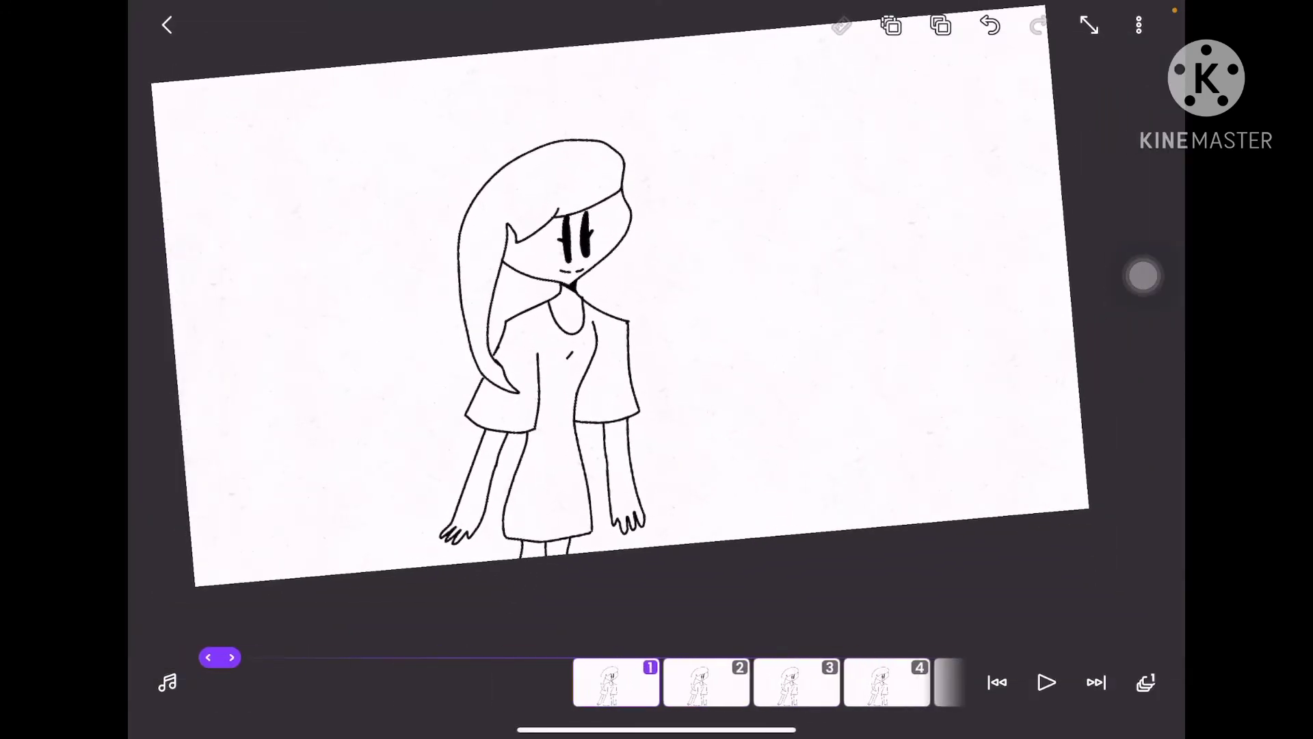
pyautogui.hscroll(5, 752, 682)
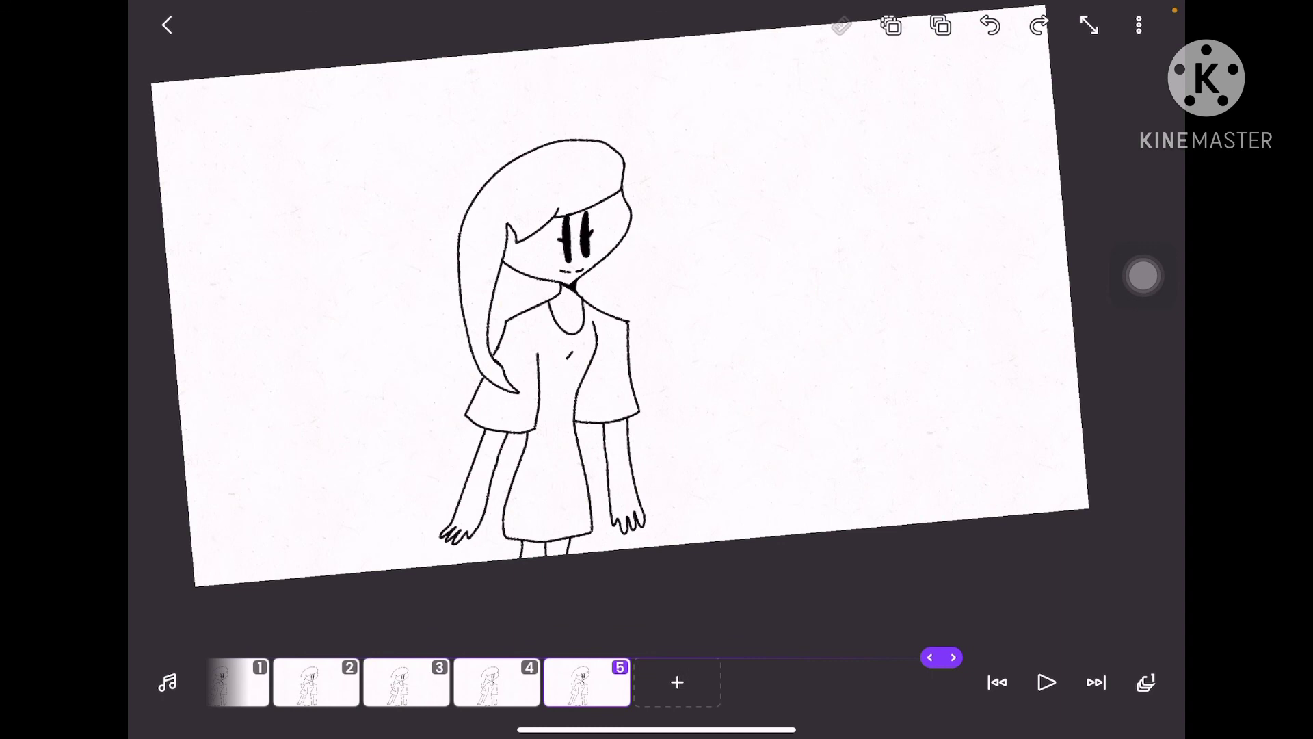
pyautogui.click(568, 177)
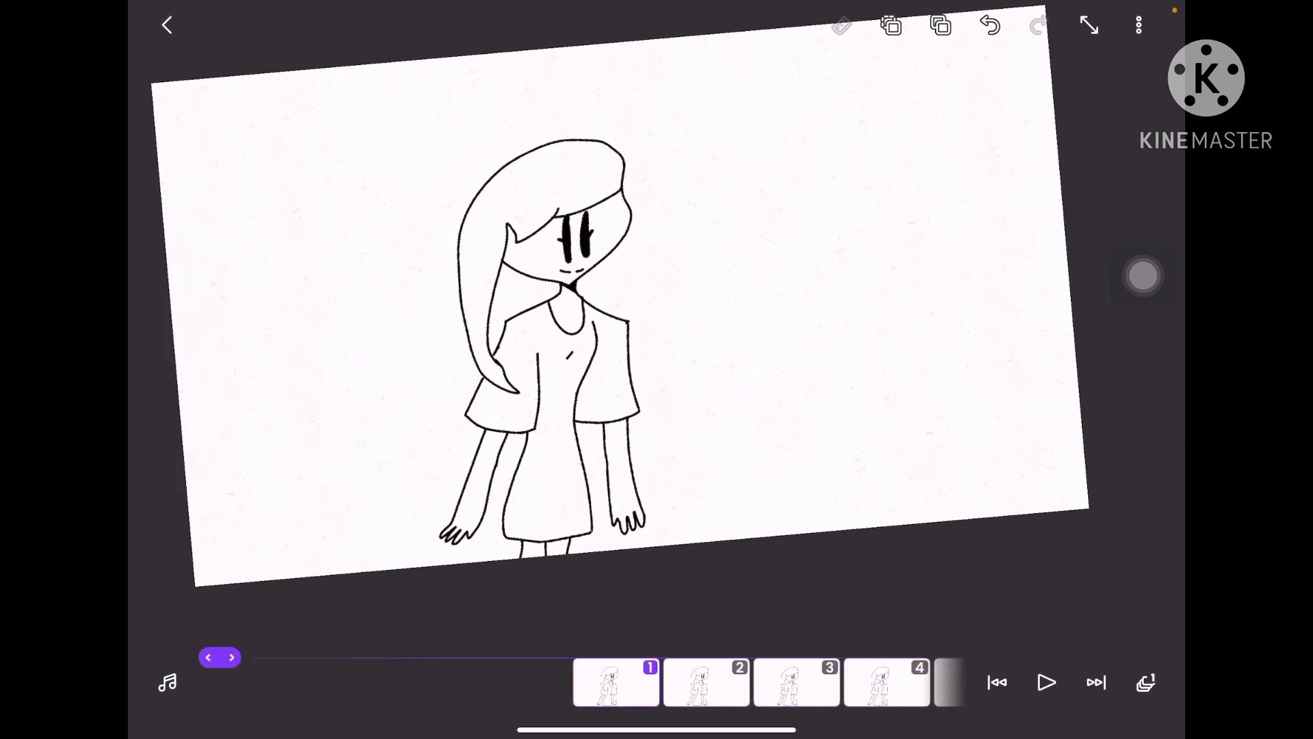
pyautogui.hotkey('ctrl', 'z')
pyautogui.moveTo(943, 657); pyautogui.dragTo(221, 657)
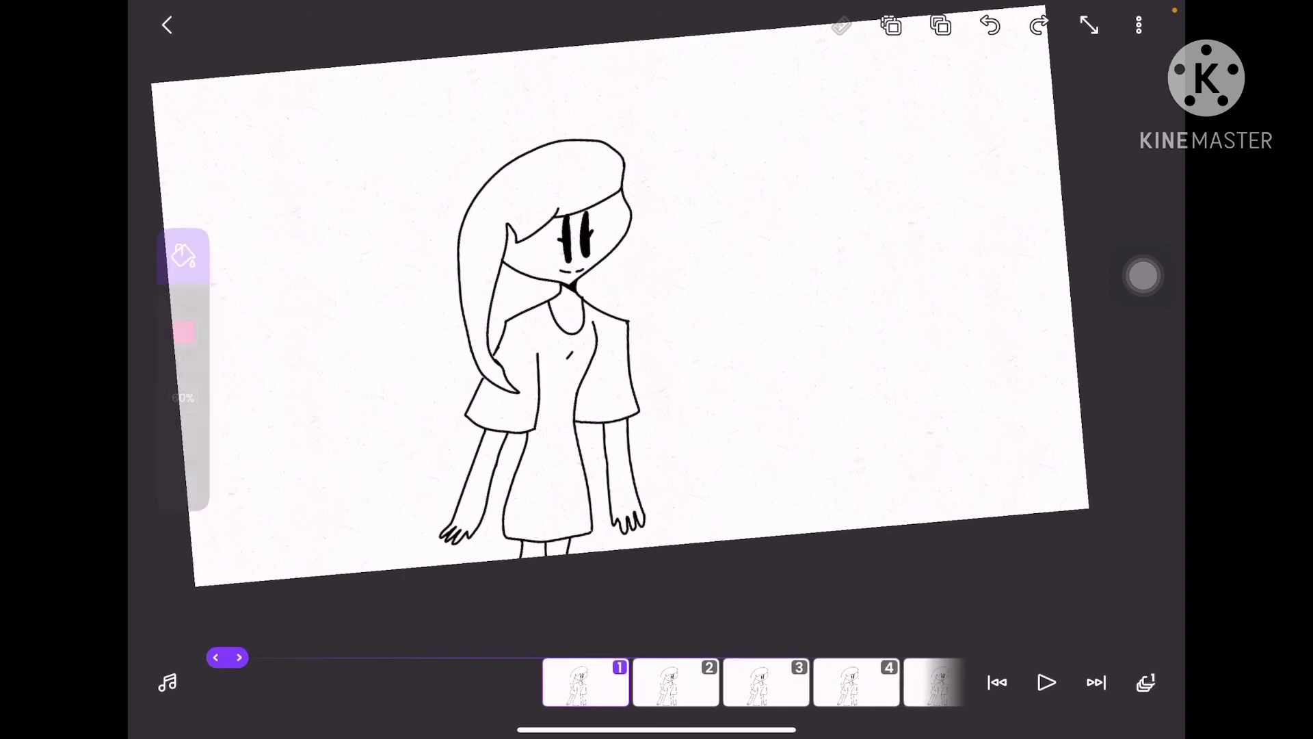
pyautogui.scroll(10, 656, 369)
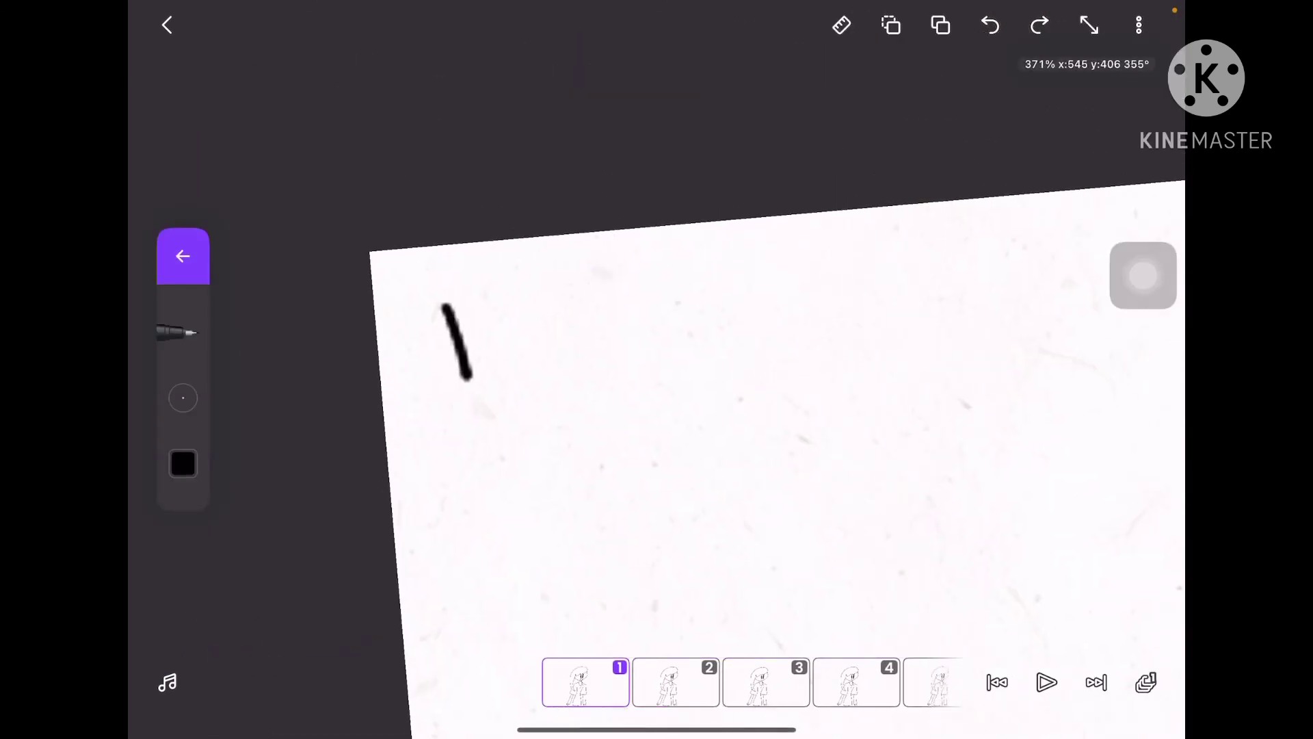